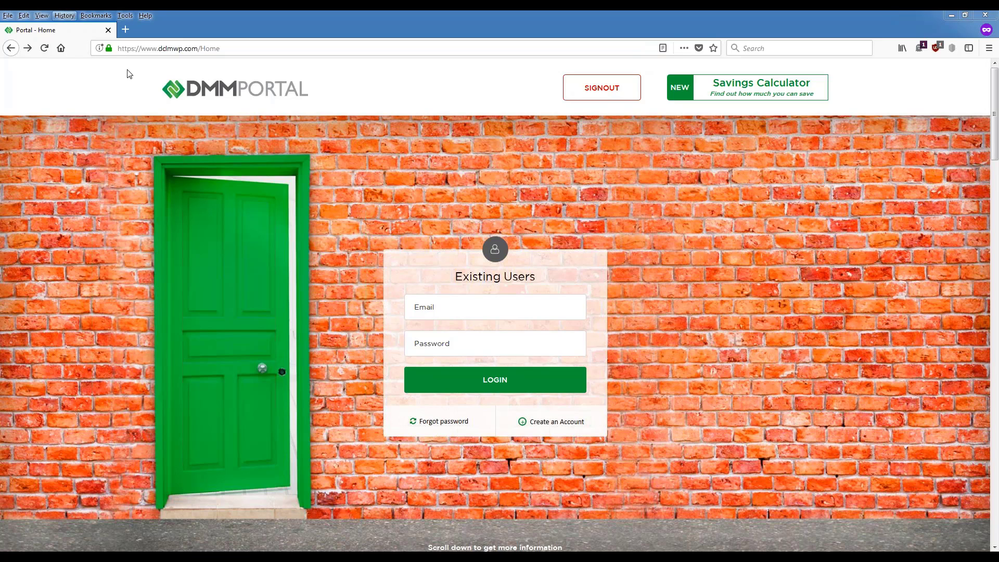
Step: Sign in to DMM Portal with the account e-mail address and password
drag(159, 48, 101, 49)
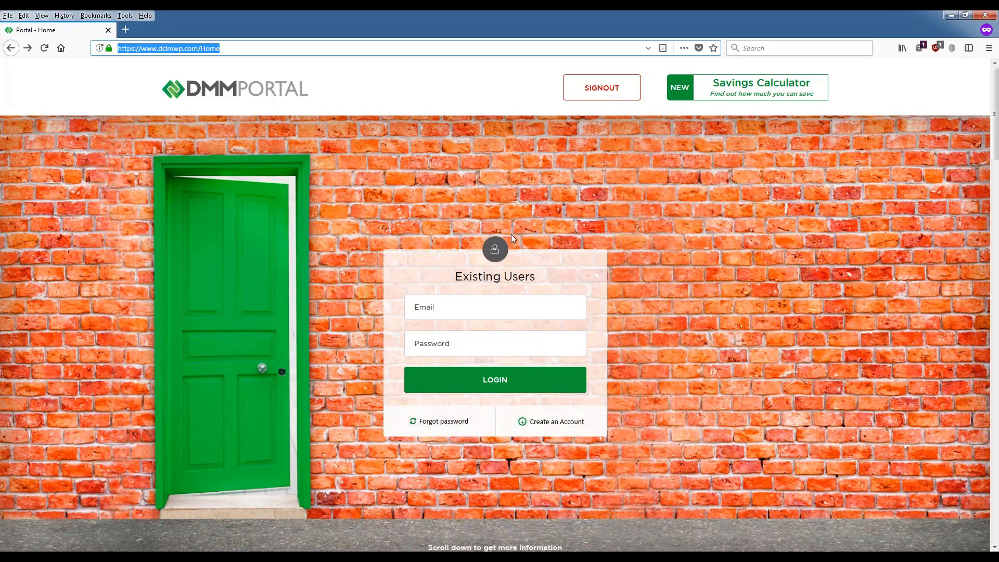
click(495, 309)
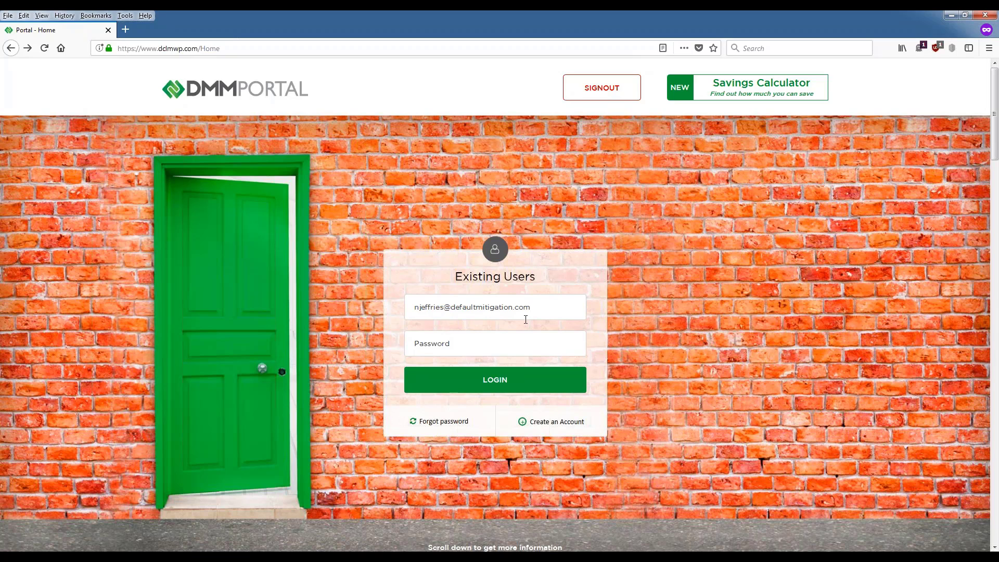
click(417, 348)
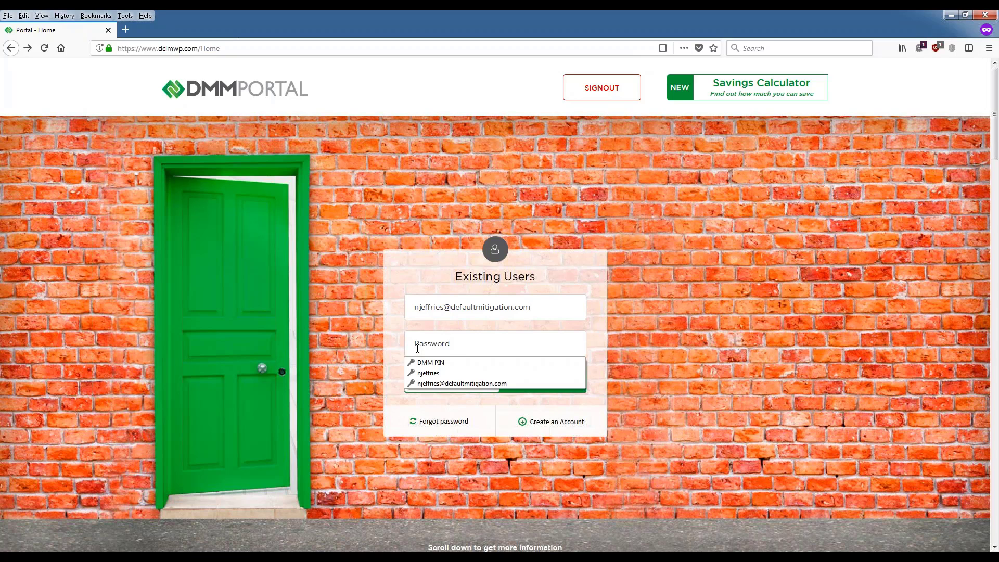
text(•••••••••)
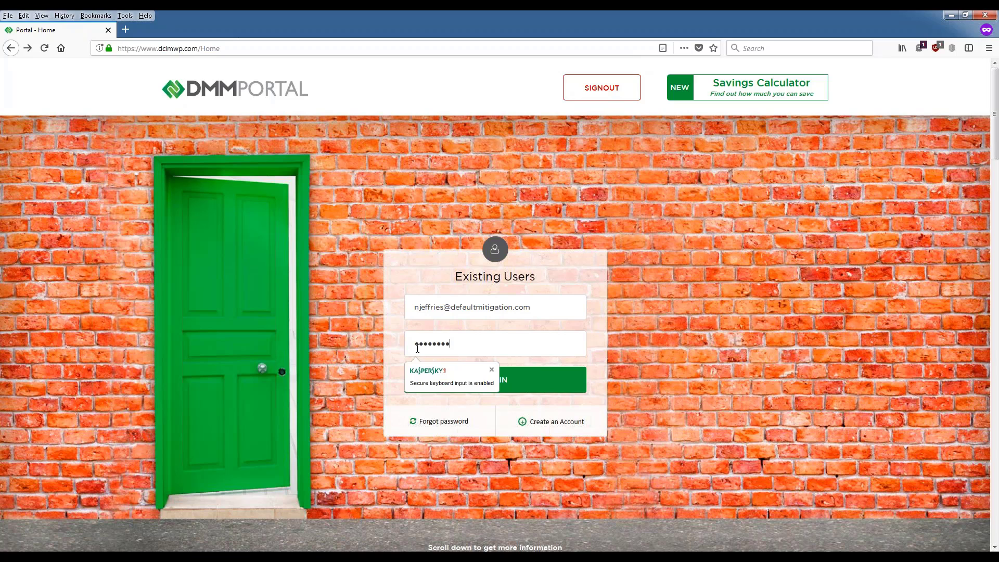
key(Return)
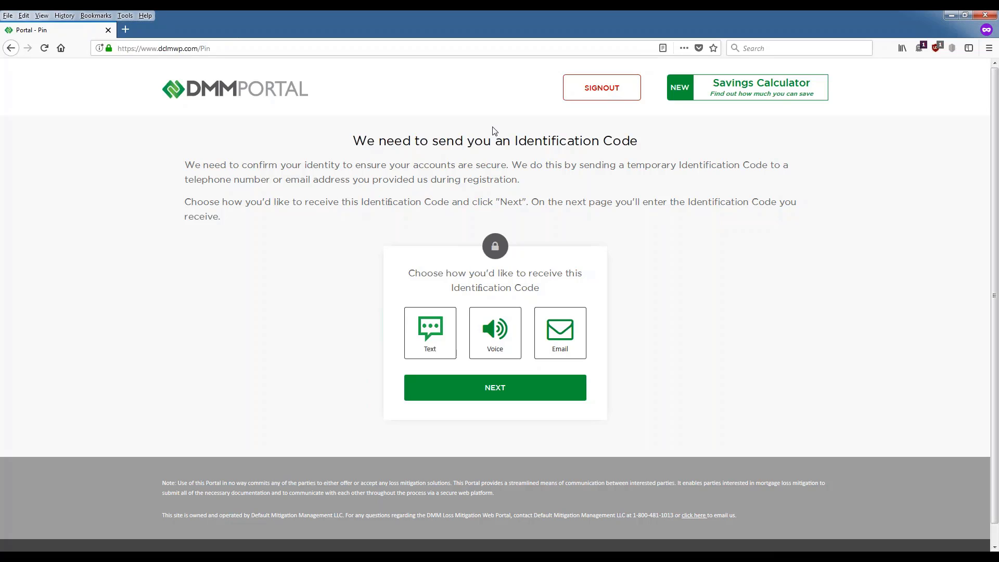
click(8, 15)
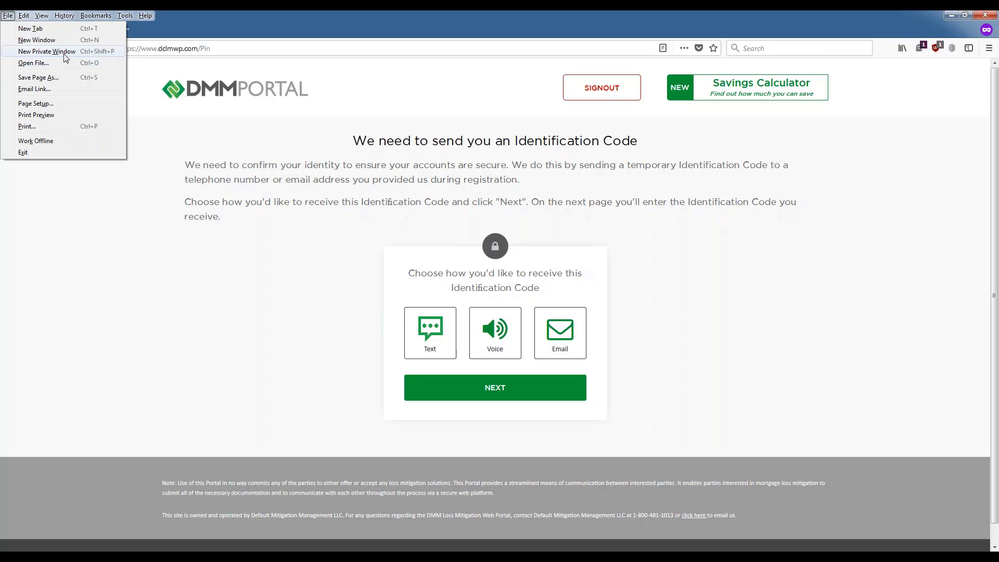
click(96, 199)
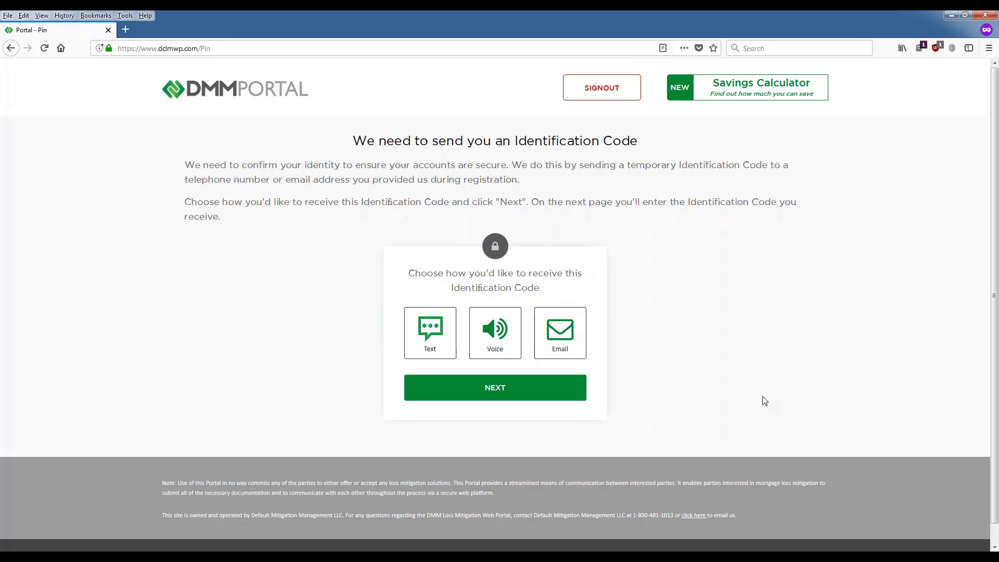
Step: Pick Email delivery for the Identification Code and an address, then switch to Voice delivery
click(555, 330)
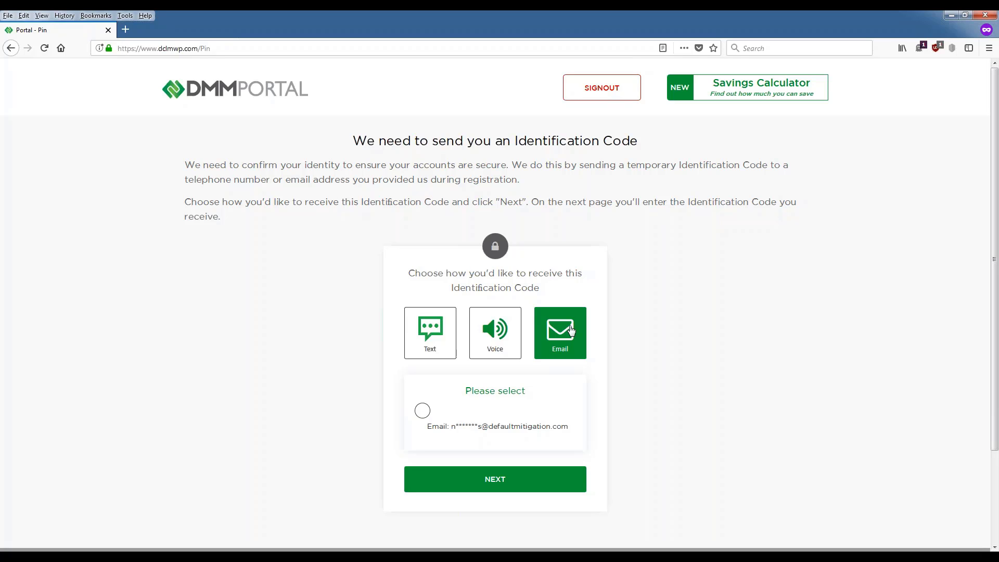
click(422, 412)
click(500, 346)
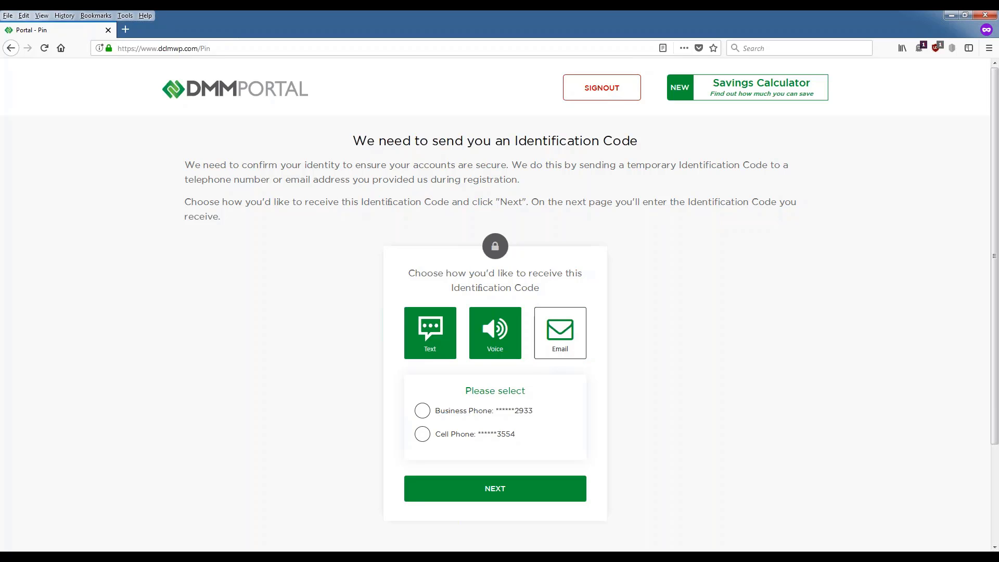
Step: Choose Text delivery of the Identification Code to the cell phone and continue
click(430, 333)
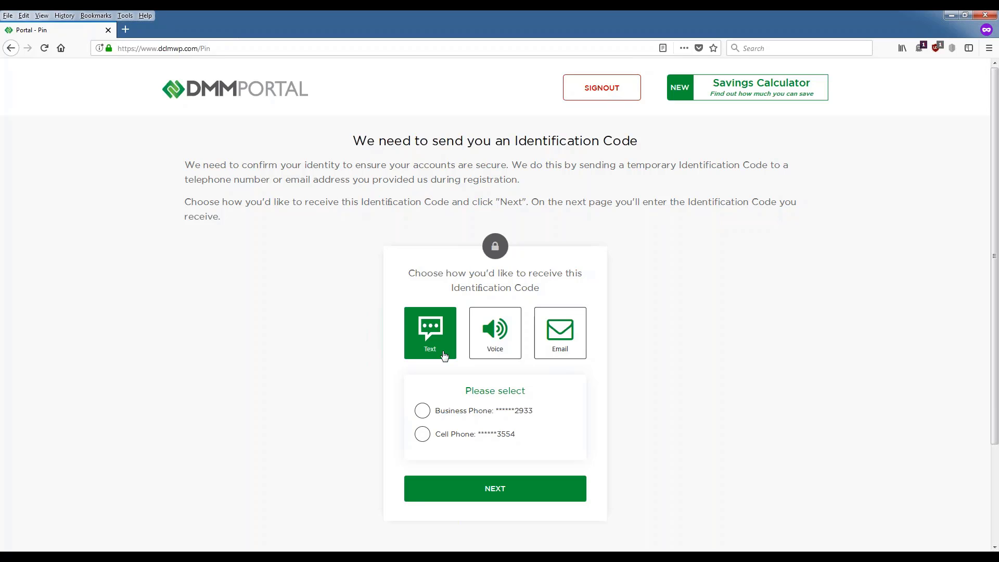
click(420, 435)
click(433, 486)
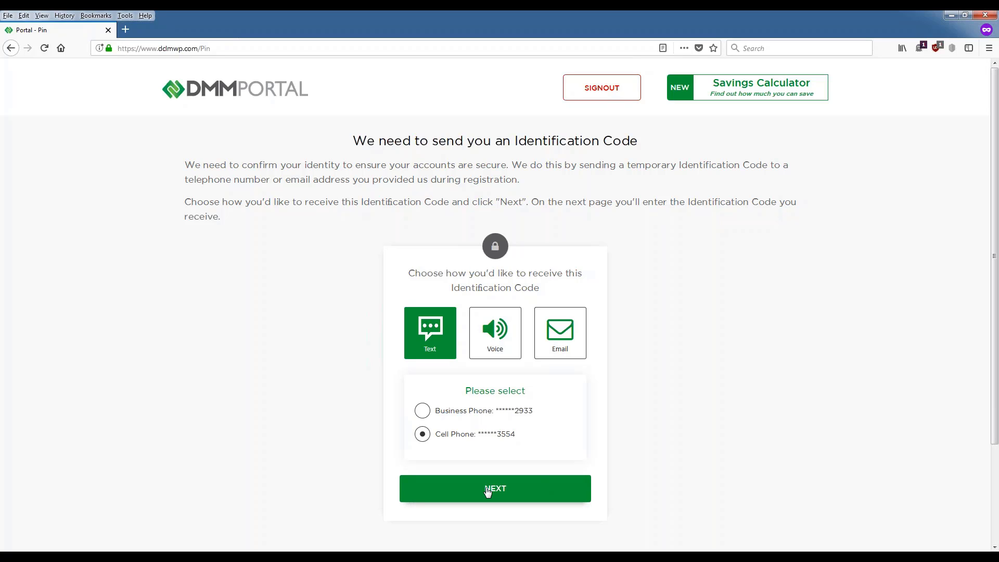
Step: Confirm text delivery to the cell phone and type the received identification code into the pin field
click(487, 491)
click(423, 435)
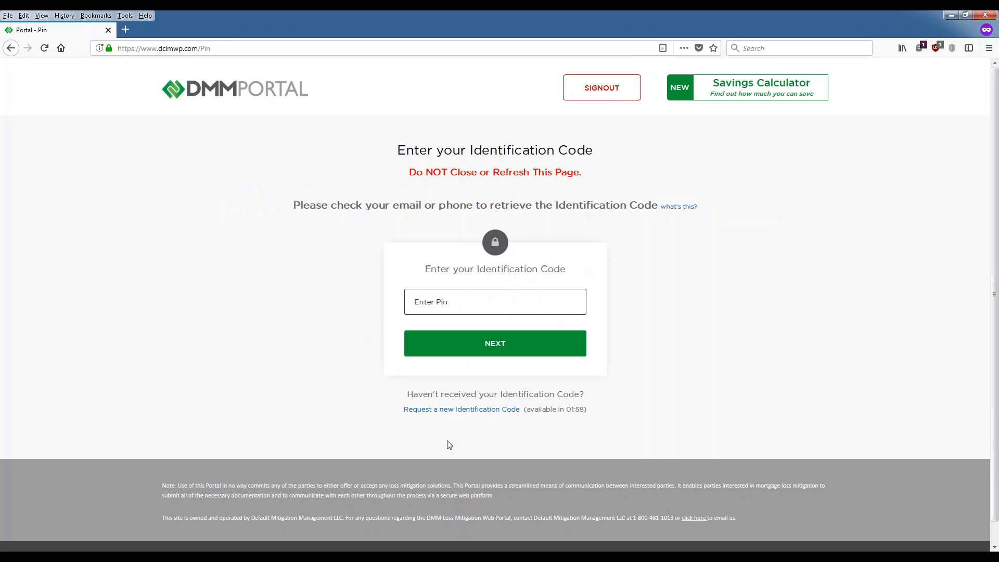
click(424, 302)
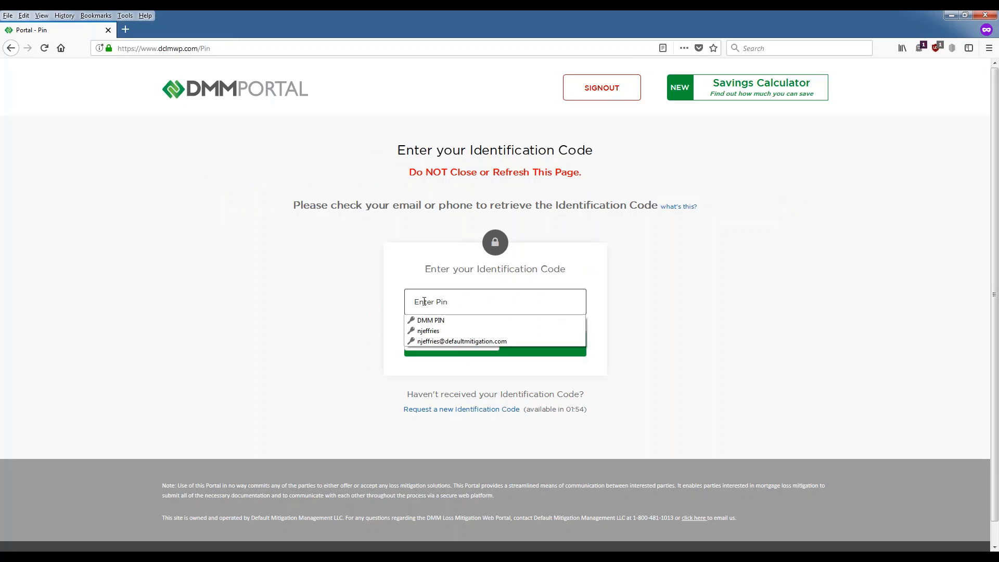
text(1234)
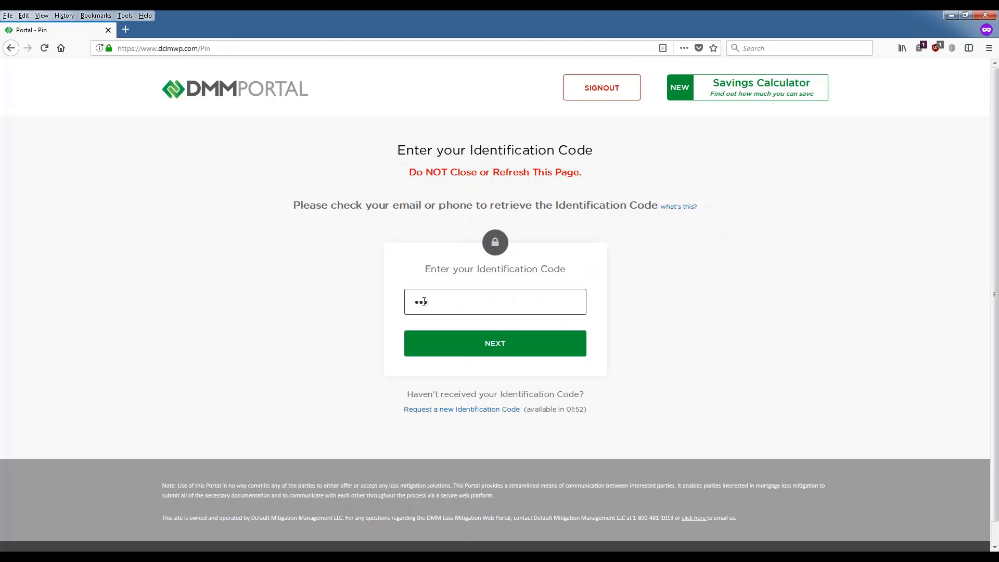
text(56)
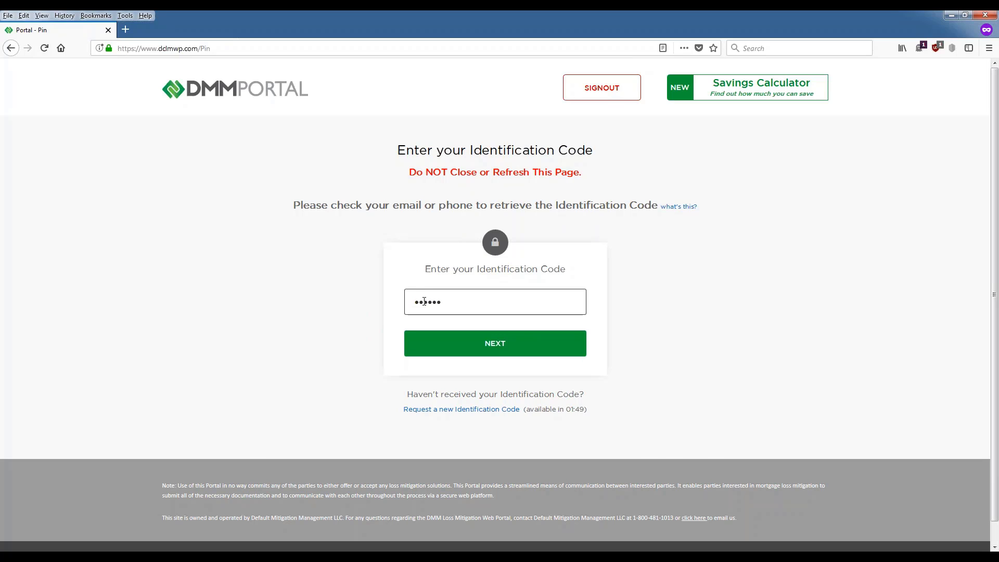
text(78)
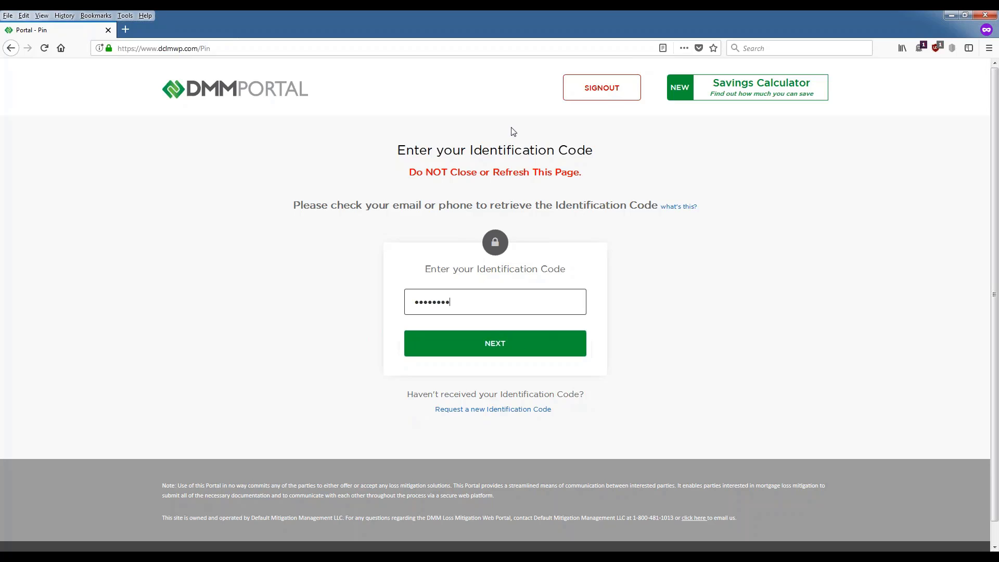
Step: Submit the identification code, then look over the Tools menu and Profile header on Borrower Accounts
click(479, 349)
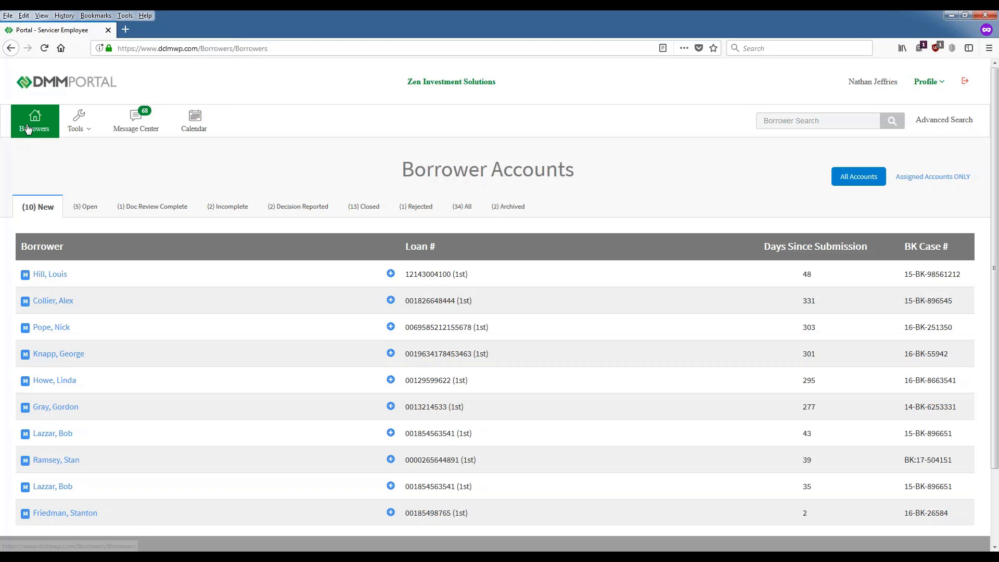
click(76, 128)
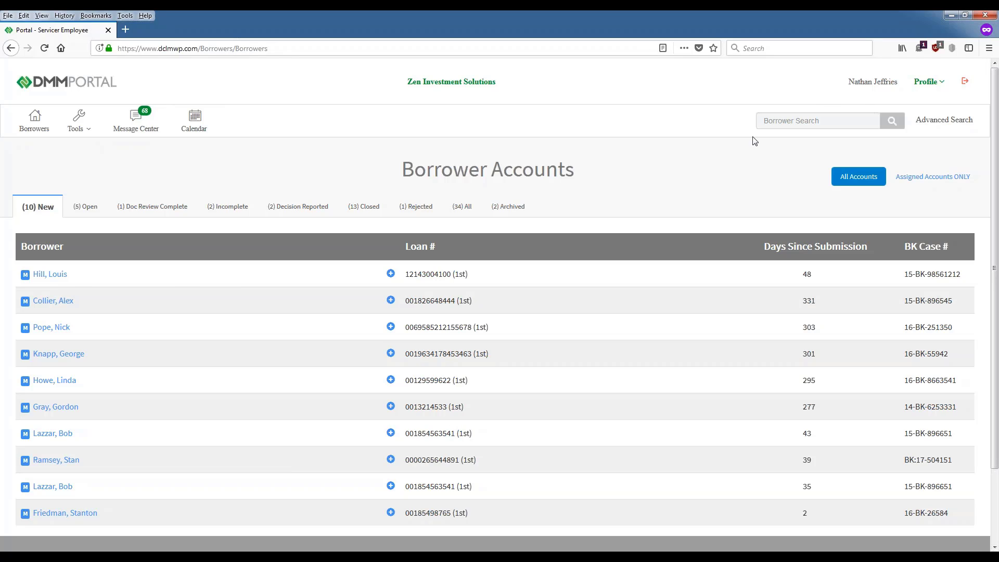
mouse_move(931, 89)
click(86, 207)
click(154, 207)
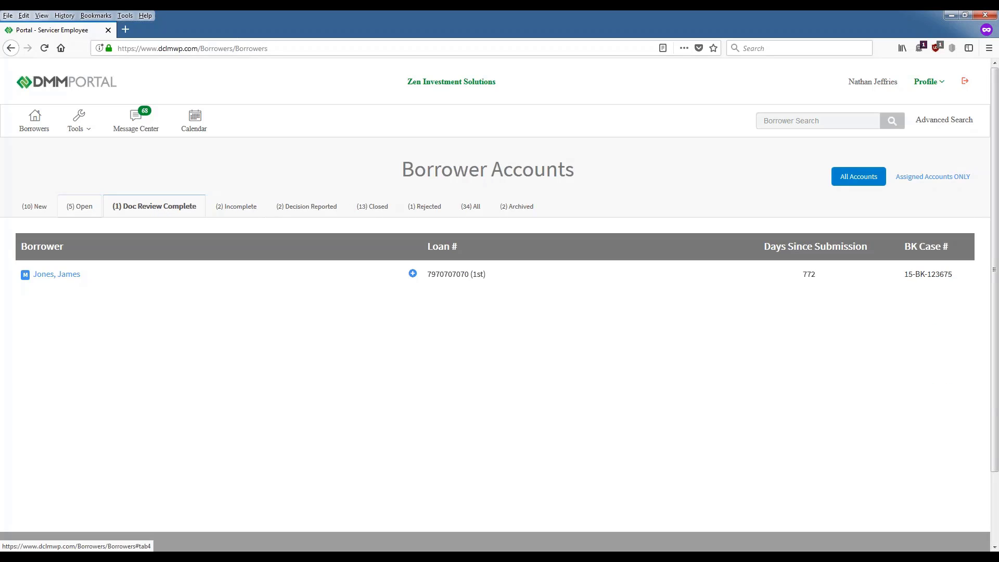
click(320, 203)
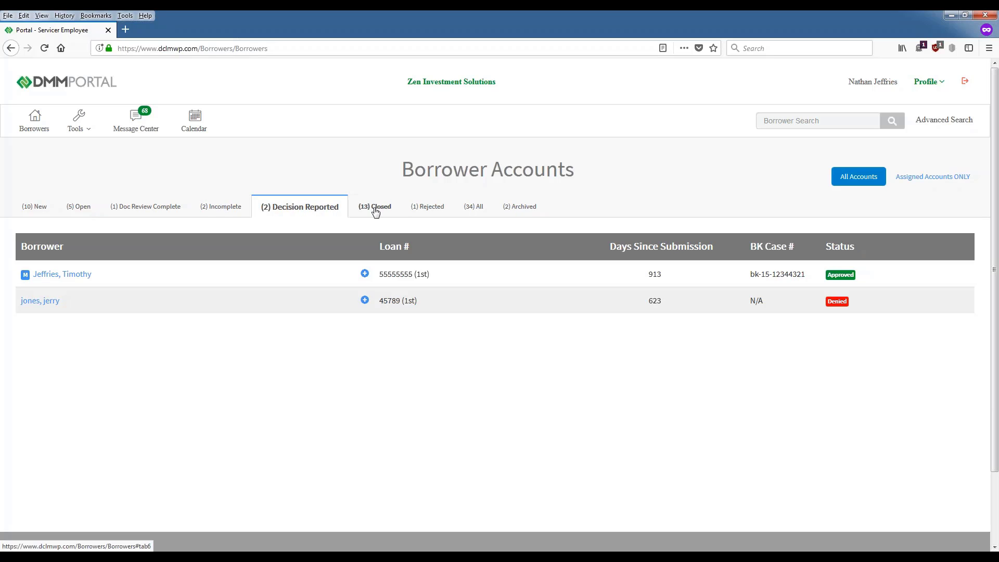
click(28, 209)
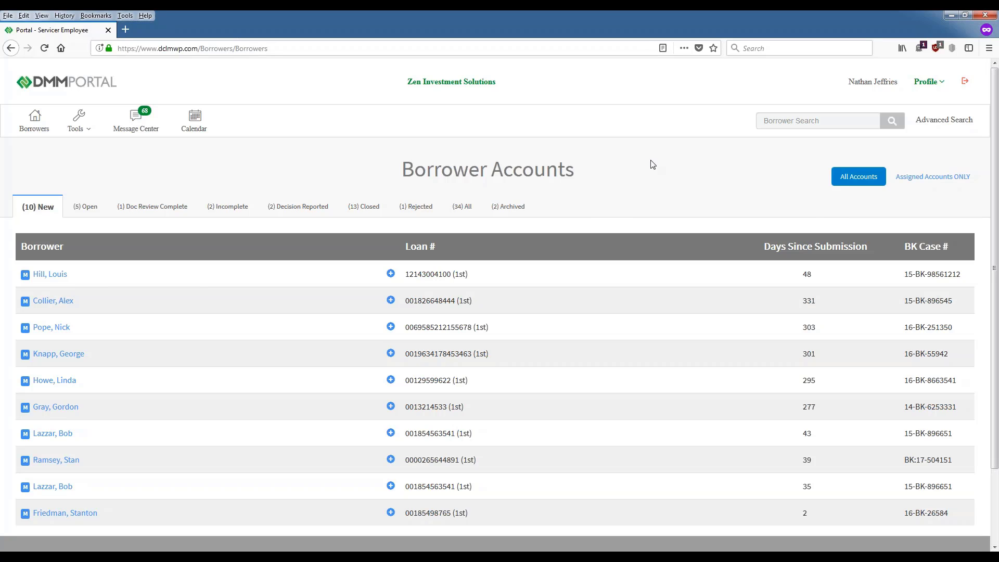
Step: Show the Profile dropdown with My Profile, All Users and Add New User options
click(929, 82)
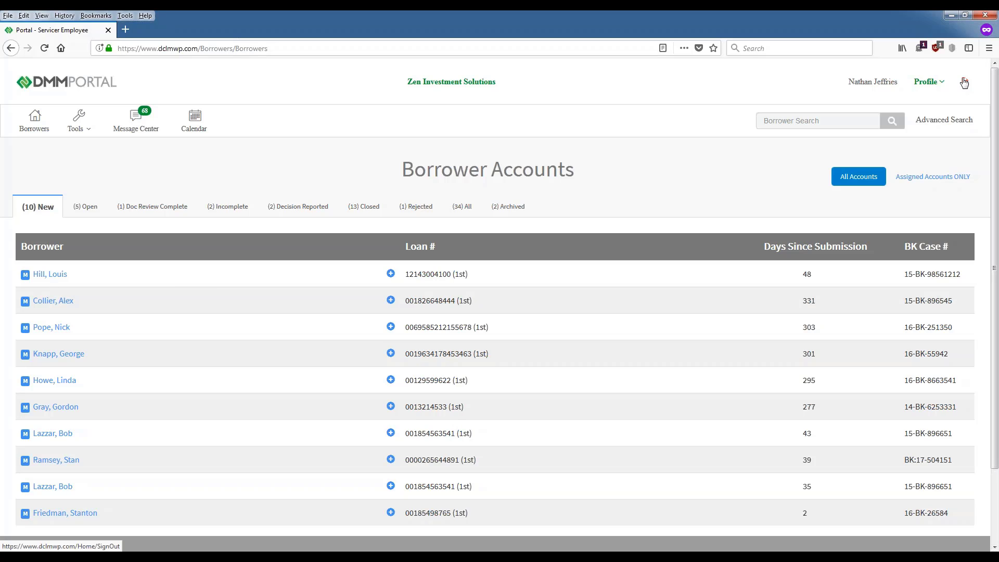
click(941, 83)
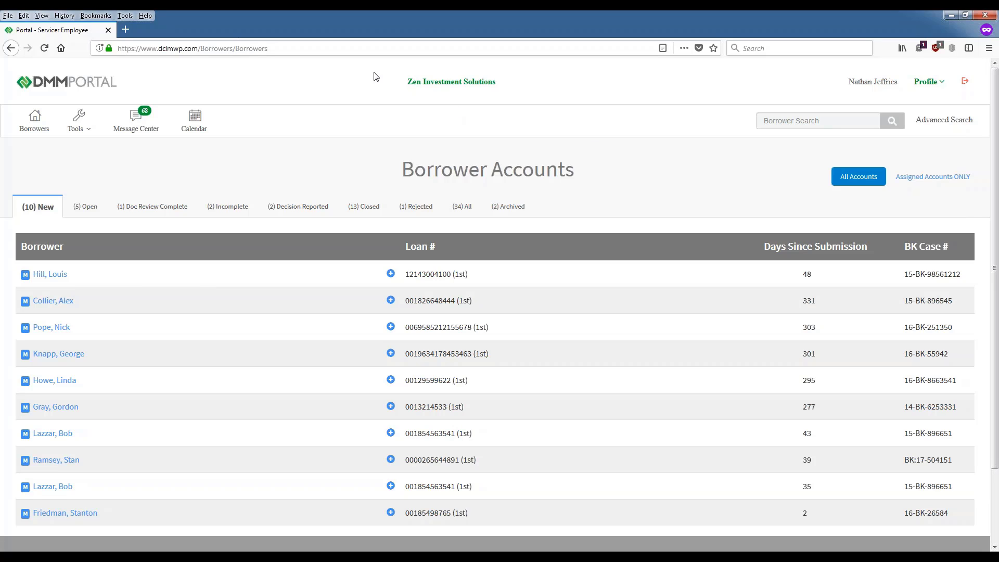
drag(406, 81, 552, 76)
click(553, 76)
mouse_move(927, 83)
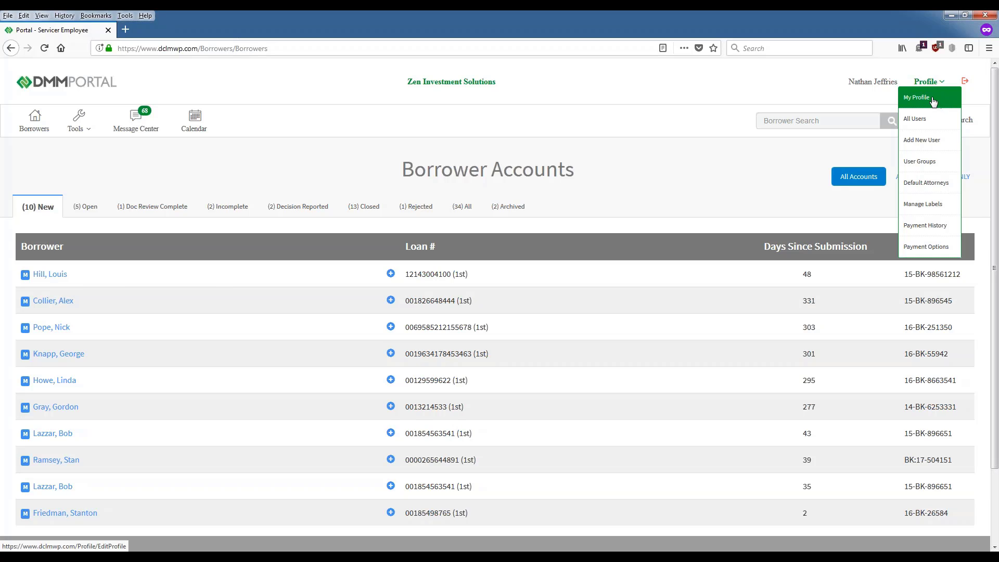
click(922, 101)
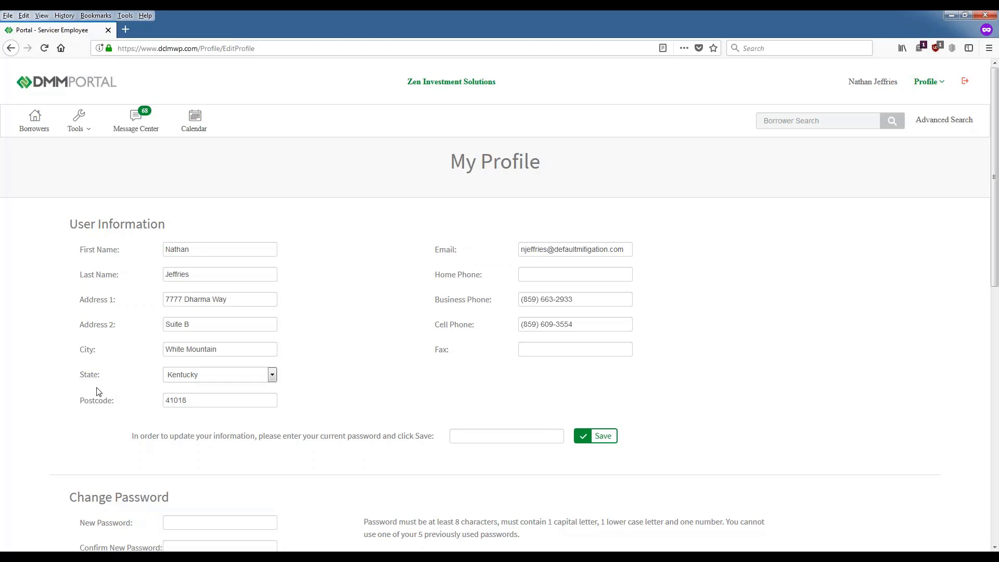
scroll(220, 340, down, 2)
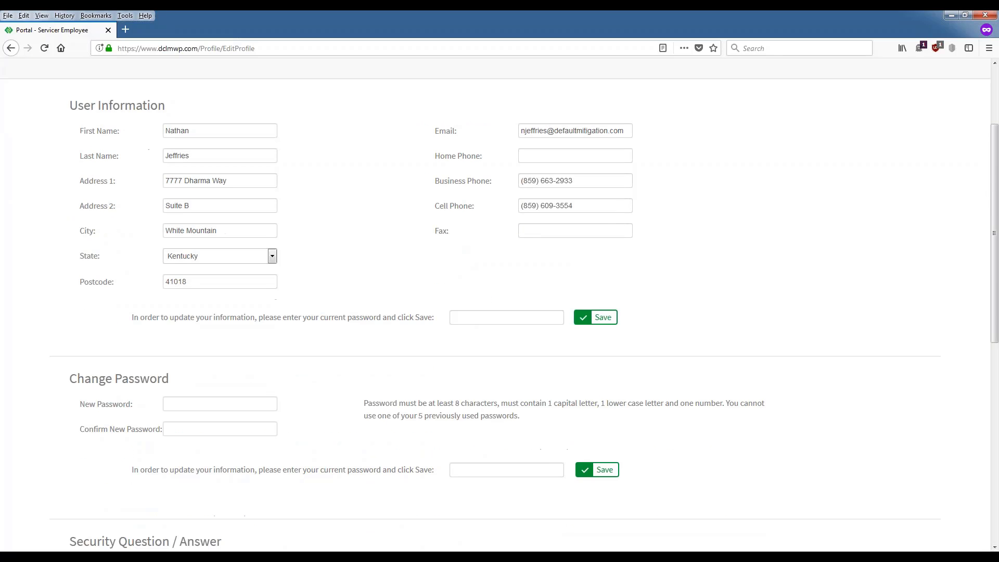
drag(630, 131, 521, 131)
key(Tab)
key(Tab)
key(Tab)
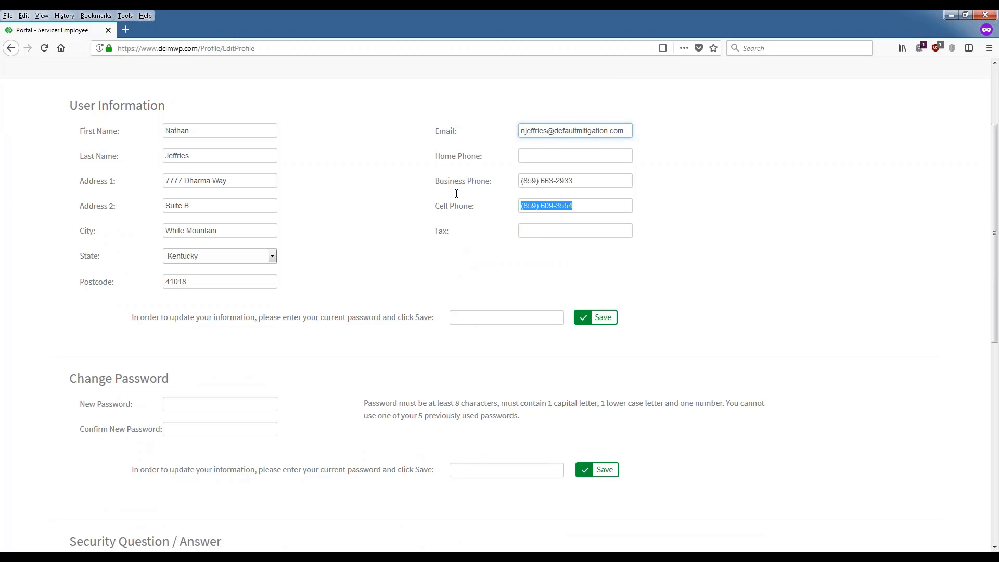
drag(624, 130, 509, 129)
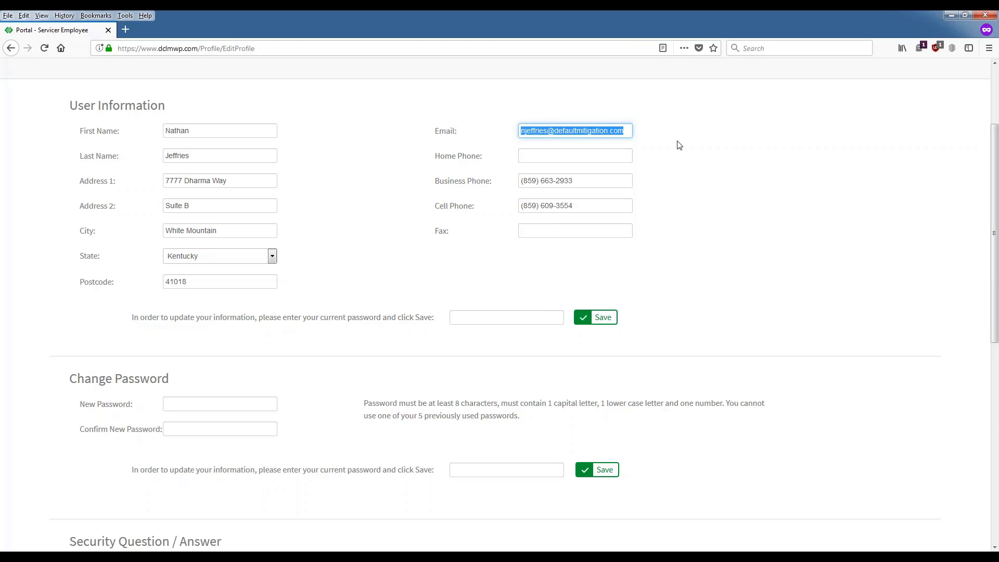
click(650, 136)
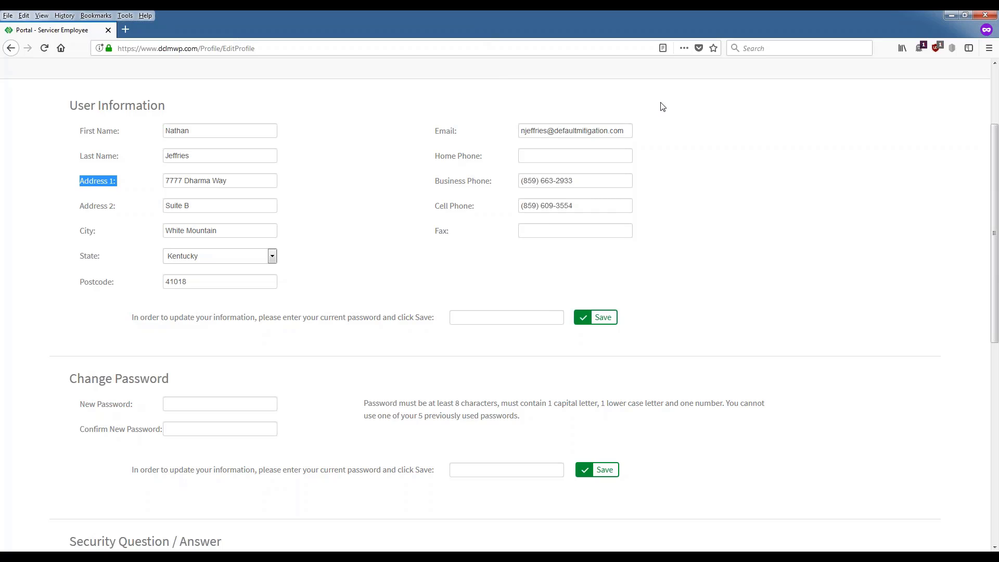
drag(627, 131, 321, 106)
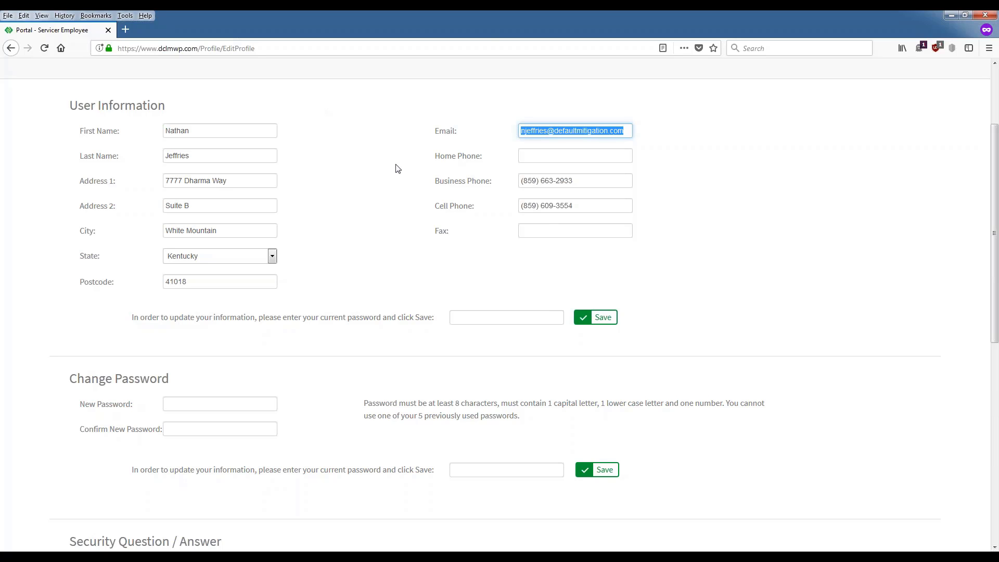
click(485, 208)
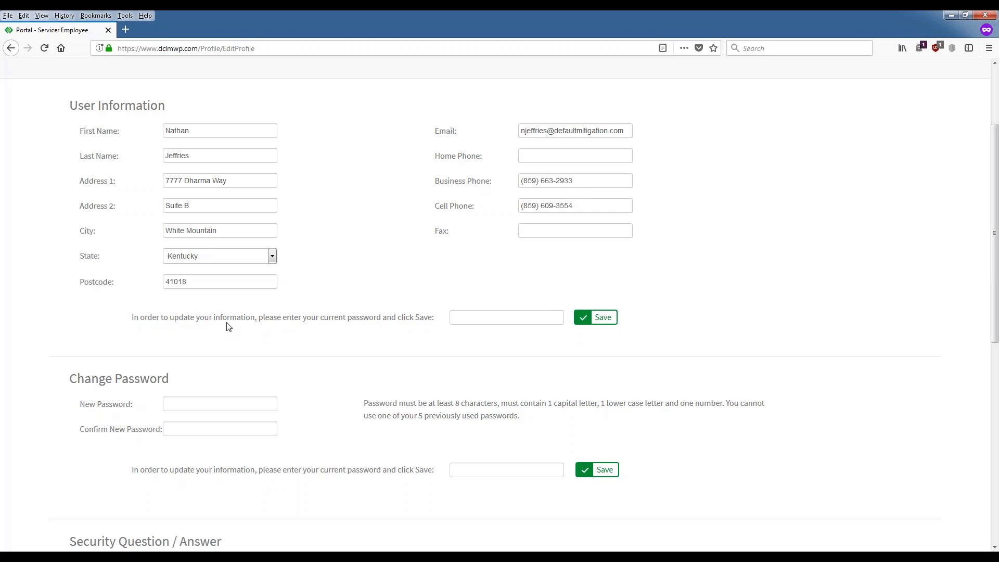
drag(397, 320, 473, 319)
click(471, 320)
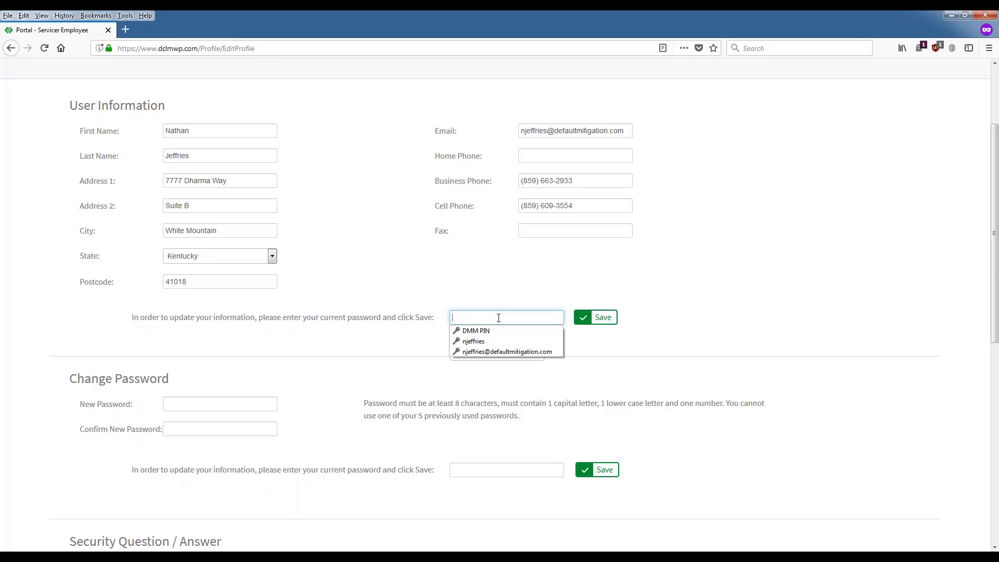
click(568, 319)
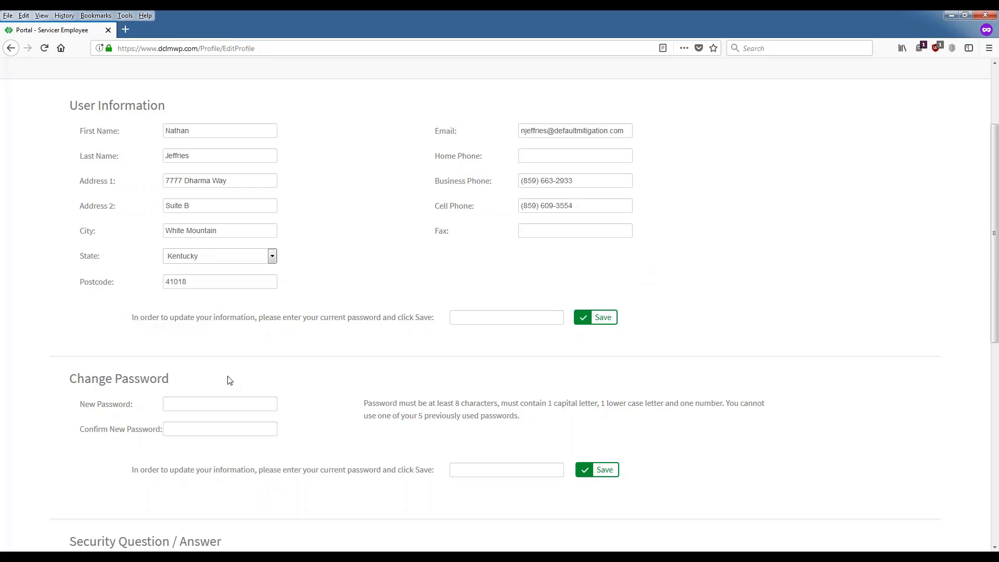
scroll(88, 362, down, 2)
scroll(90, 363, down, 2)
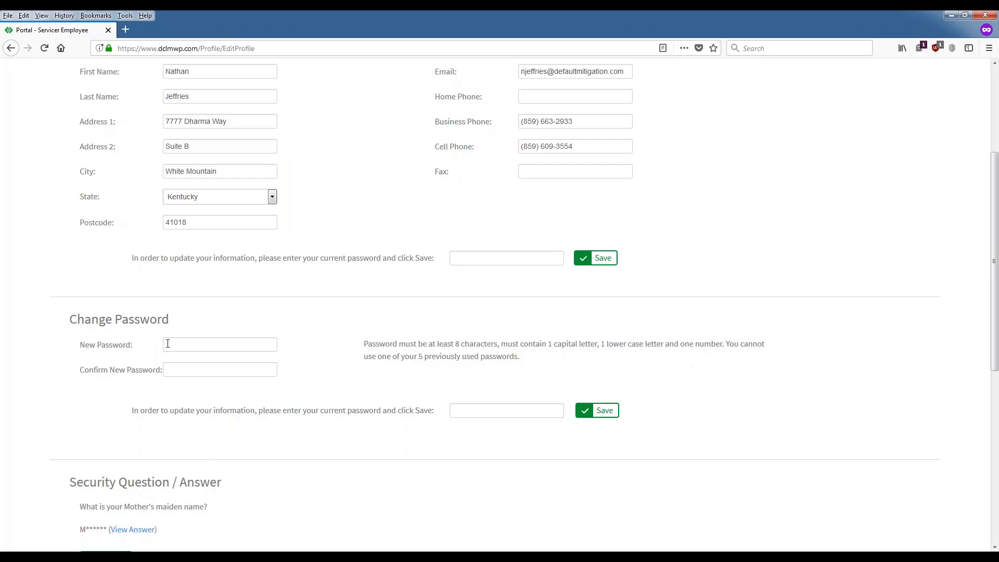
scroll(167, 343, down, 2)
scroll(248, 441, down, 2)
scroll(260, 339, down, 2)
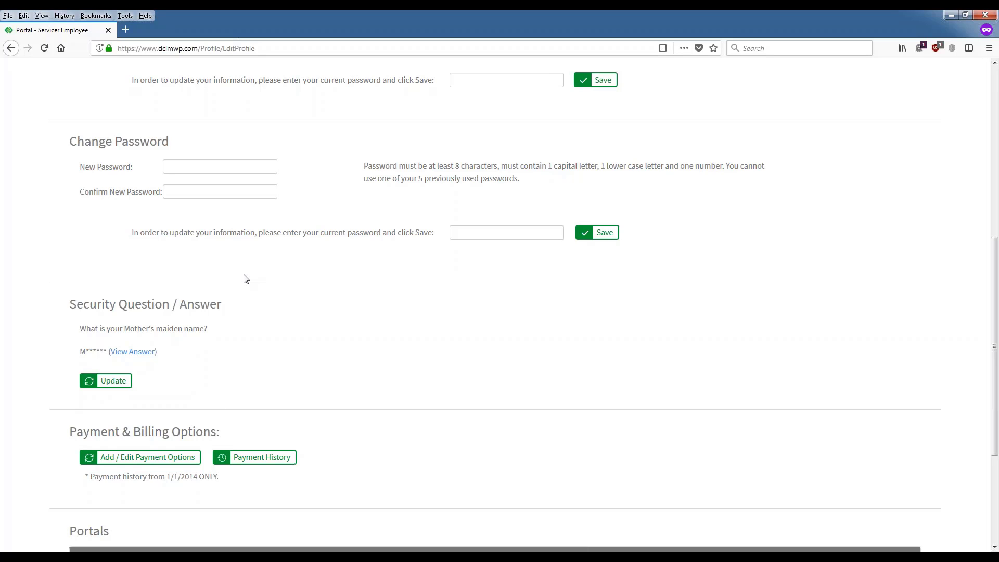
click(254, 458)
scroll(282, 383, down, 1)
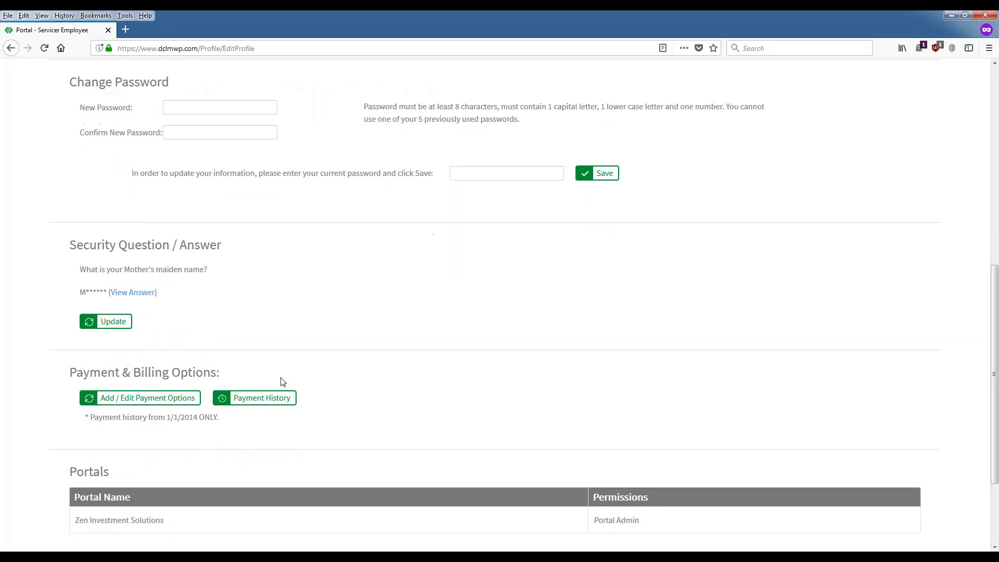
scroll(282, 382, down, 1)
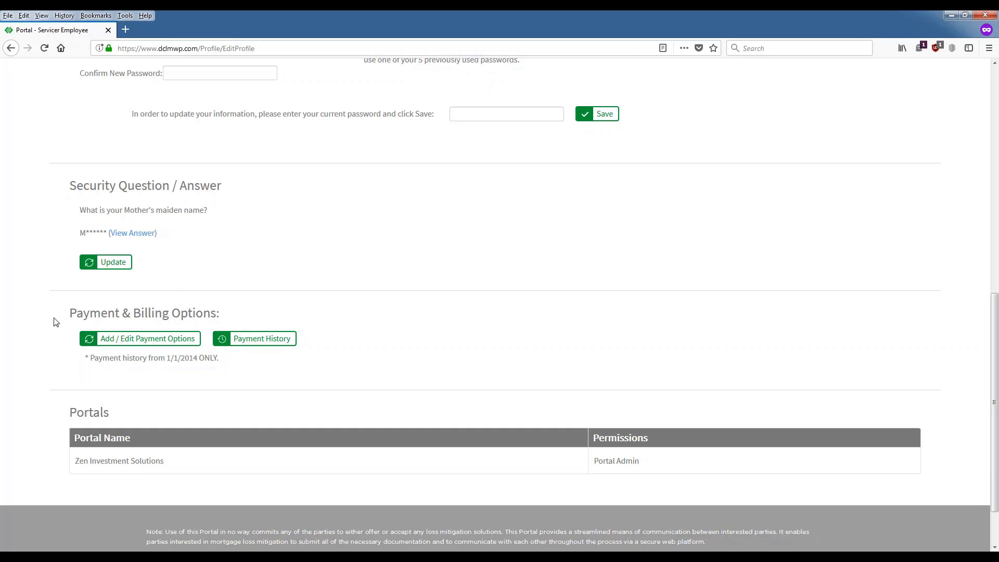
scroll(776, 296, up, 9)
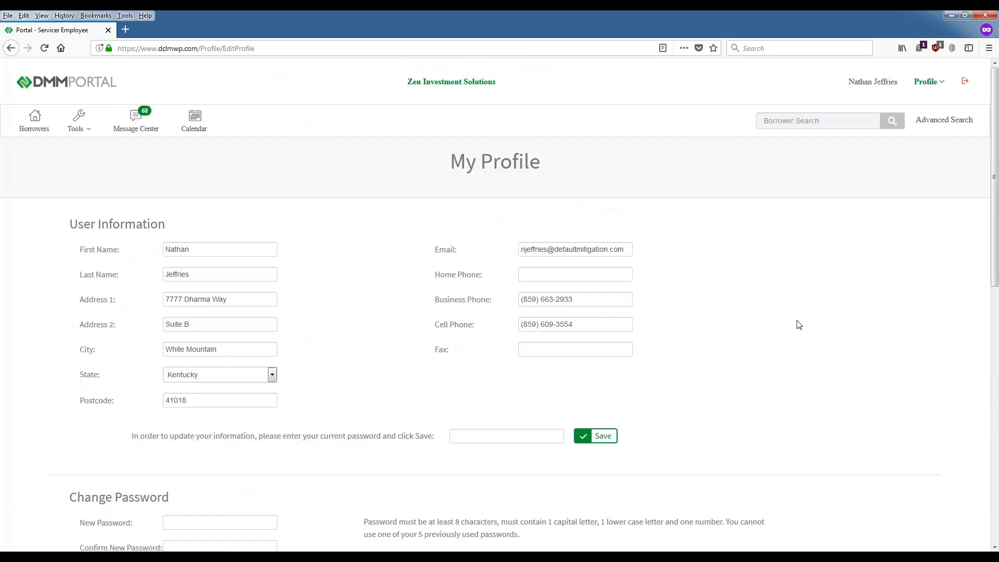
Step: Choose Add New User from the Profile menu to bring up the blank Add User form
scroll(796, 323, down, 9)
scroll(645, 333, up, 9)
click(927, 84)
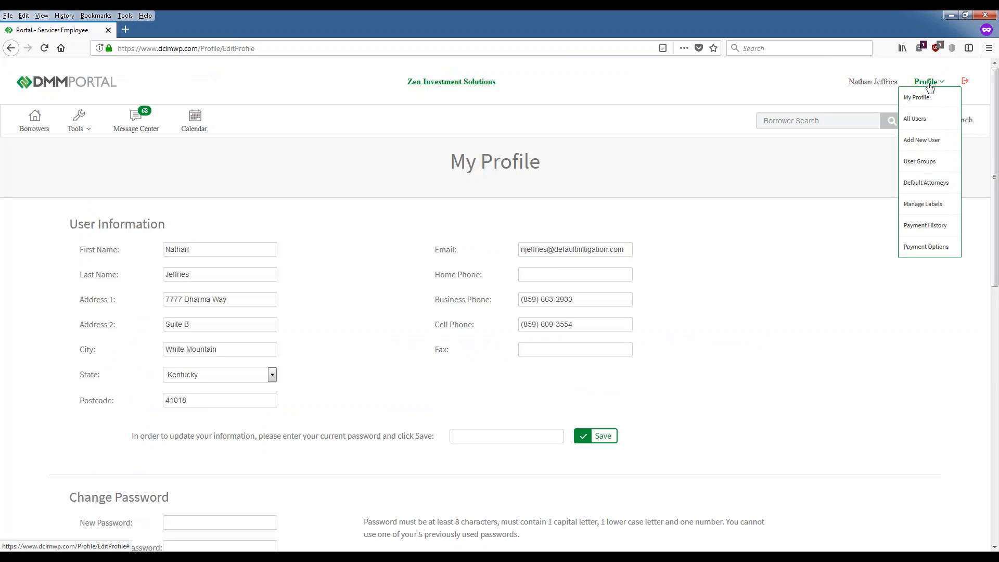
click(792, 74)
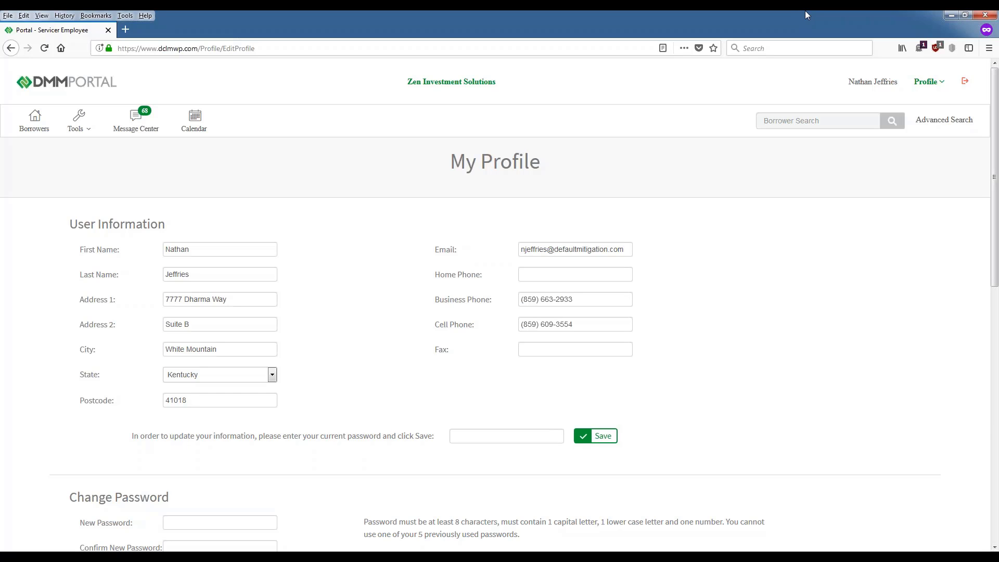
click(917, 83)
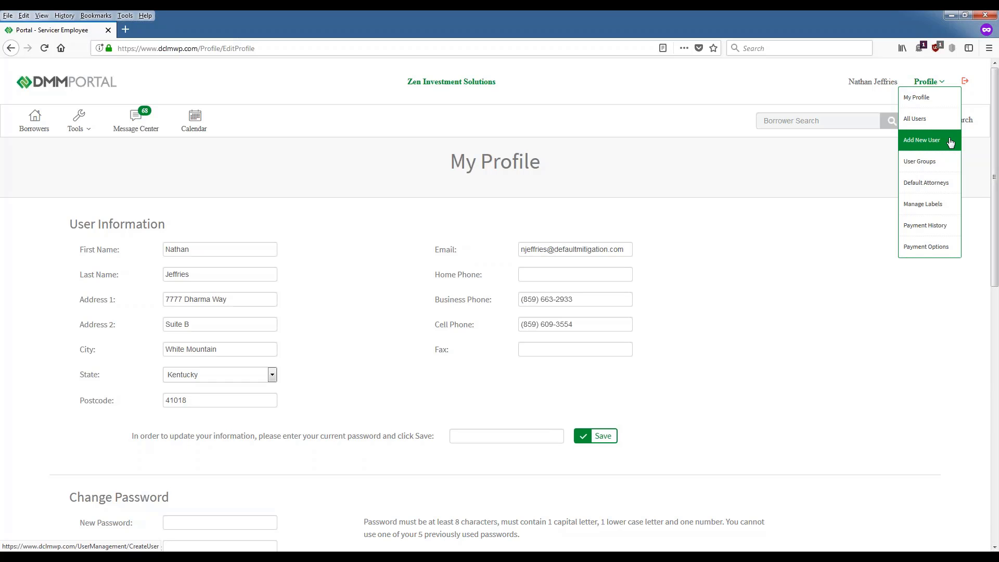
click(950, 142)
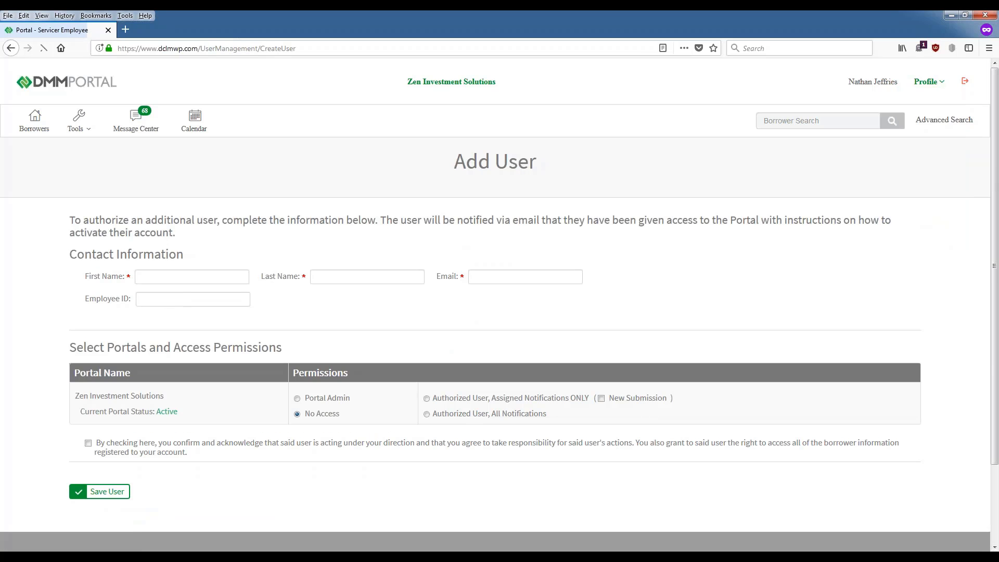
Step: Enter the new user's first and last name, e-mail address and employee ID
click(153, 278)
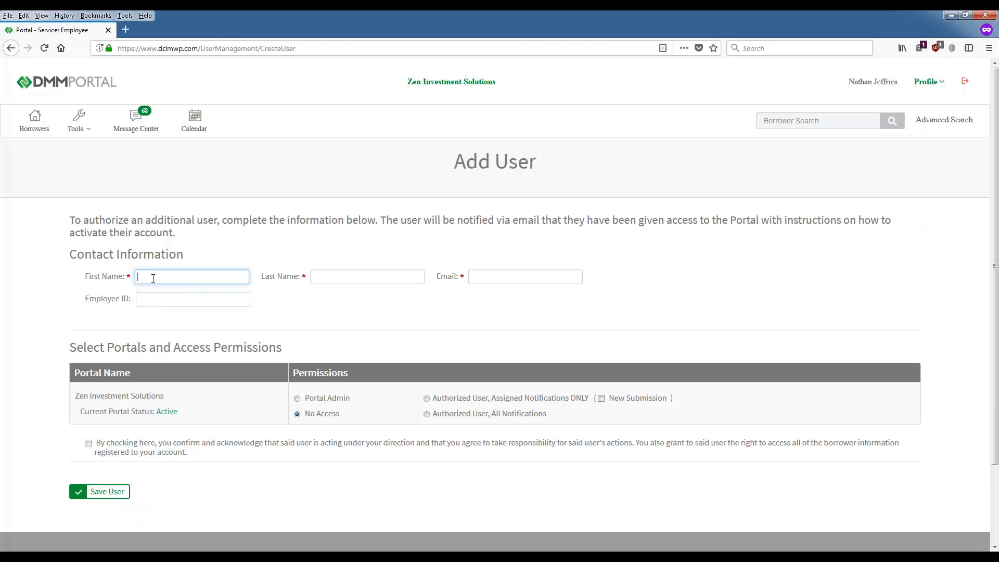
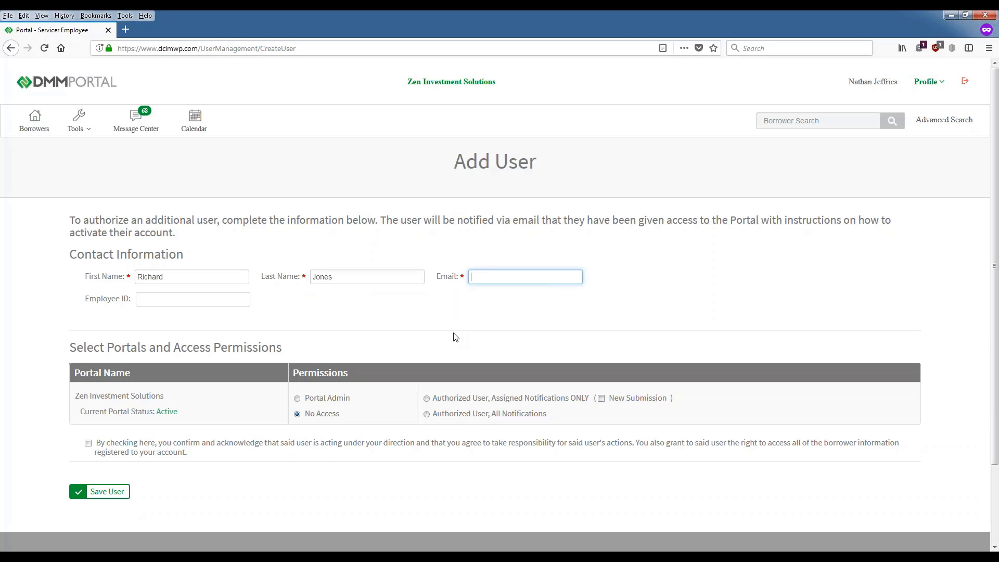
click(172, 296)
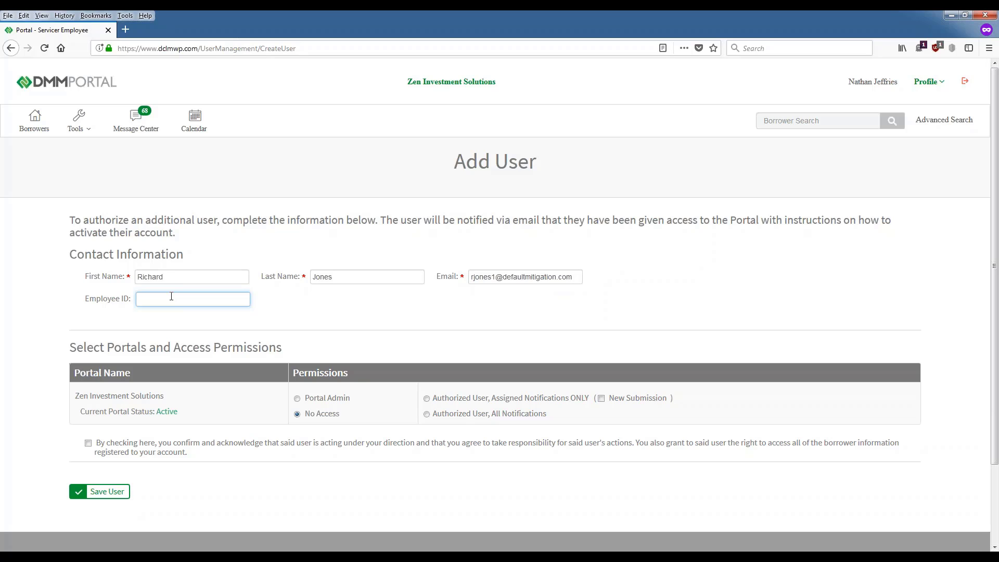
text(69552)
Step: Tick the checkbox acknowledging responsibility for the new user's actions
scroll(259, 323, down, 3)
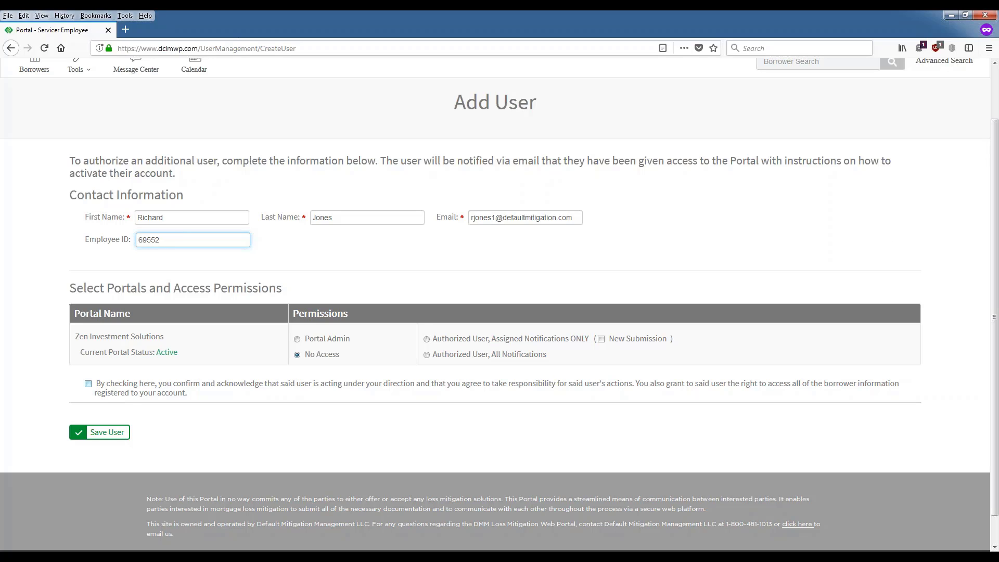
click(88, 383)
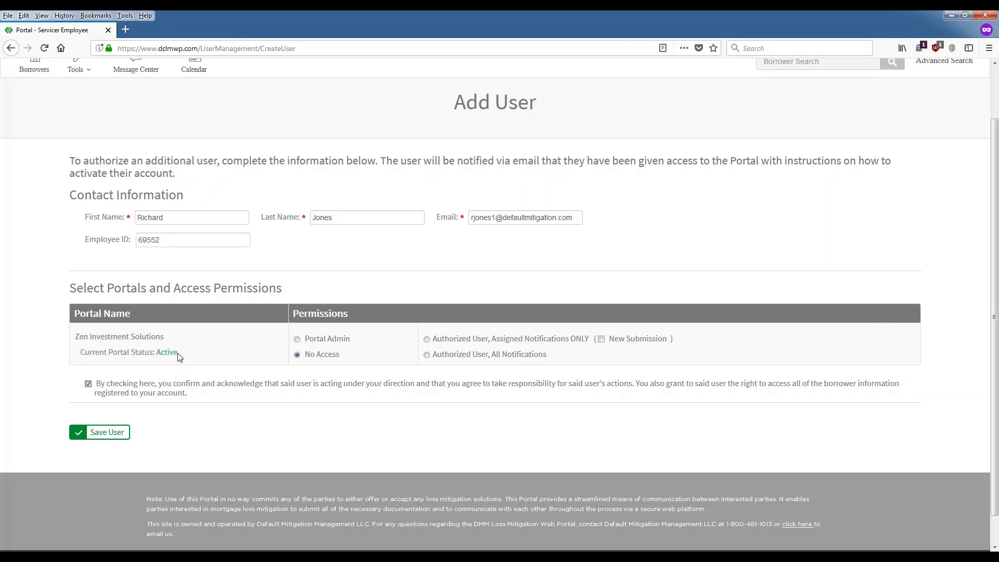
Step: Set access to Authorized User, Assigned Notifications ONLY and enable New Submission notifications
click(299, 340)
click(426, 339)
click(427, 355)
click(427, 339)
click(429, 356)
click(427, 339)
click(602, 339)
Step: Save the new user and review the User Created confirmation with their name and e-mail
click(92, 435)
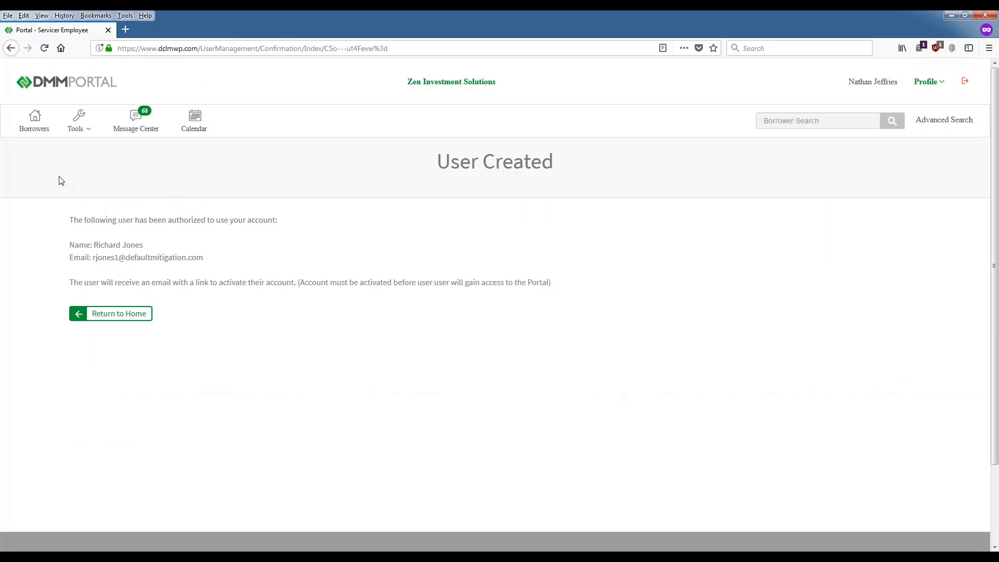
drag(435, 169, 591, 247)
click(546, 341)
Step: Open the Authorized Users list and check its last-name, status and e-mail search filters
click(926, 82)
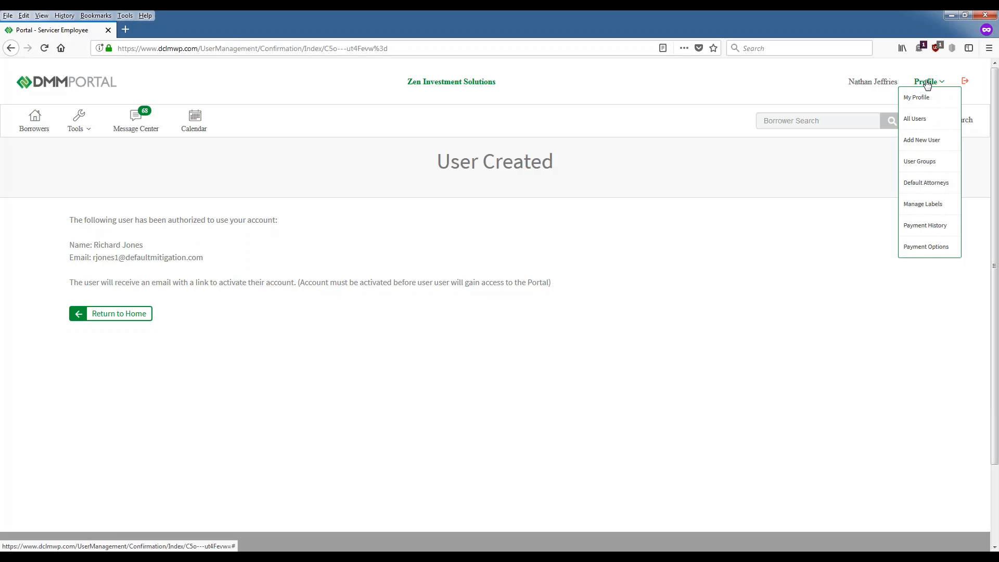
click(924, 121)
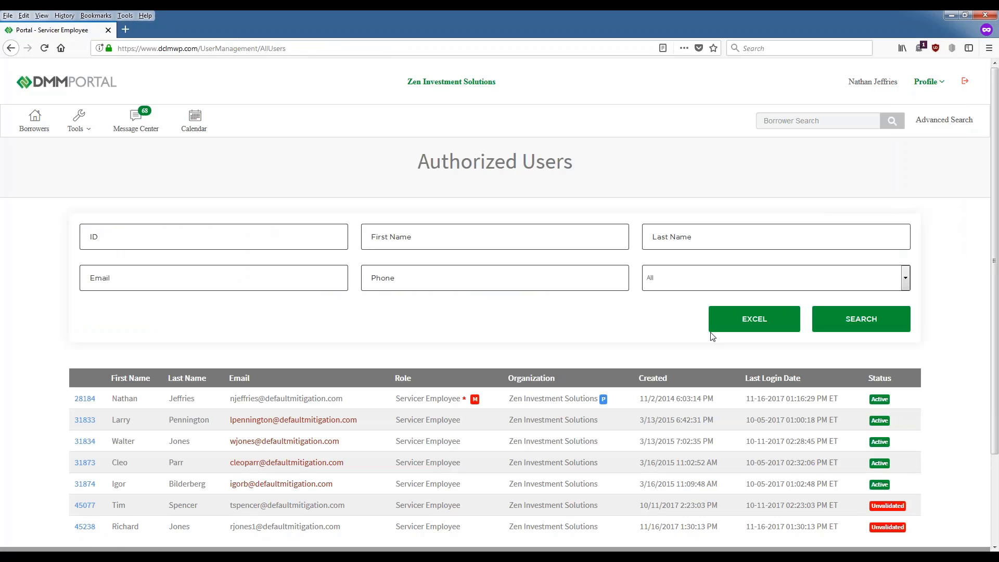
scroll(663, 322, down, 3)
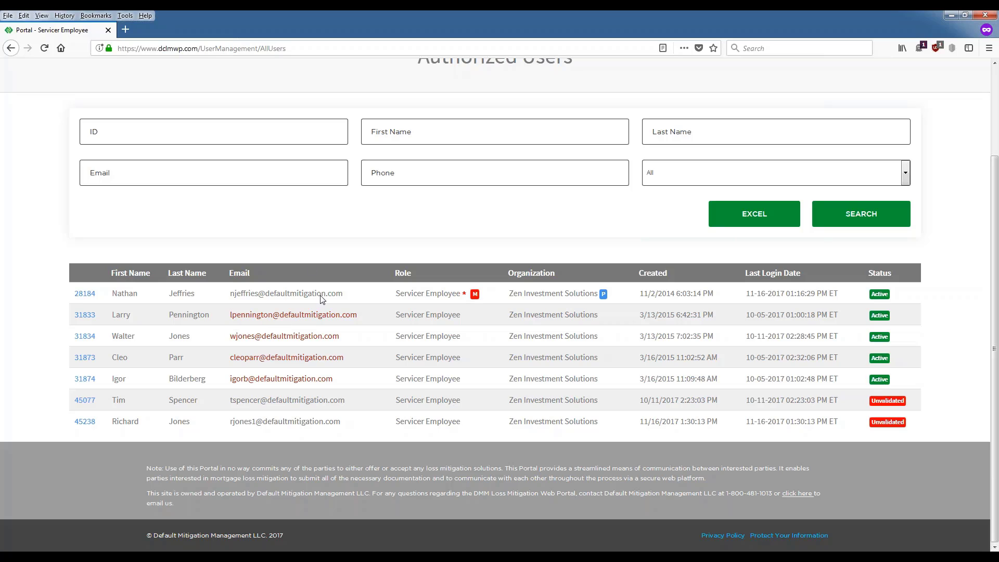
scroll(643, 550, up, 2)
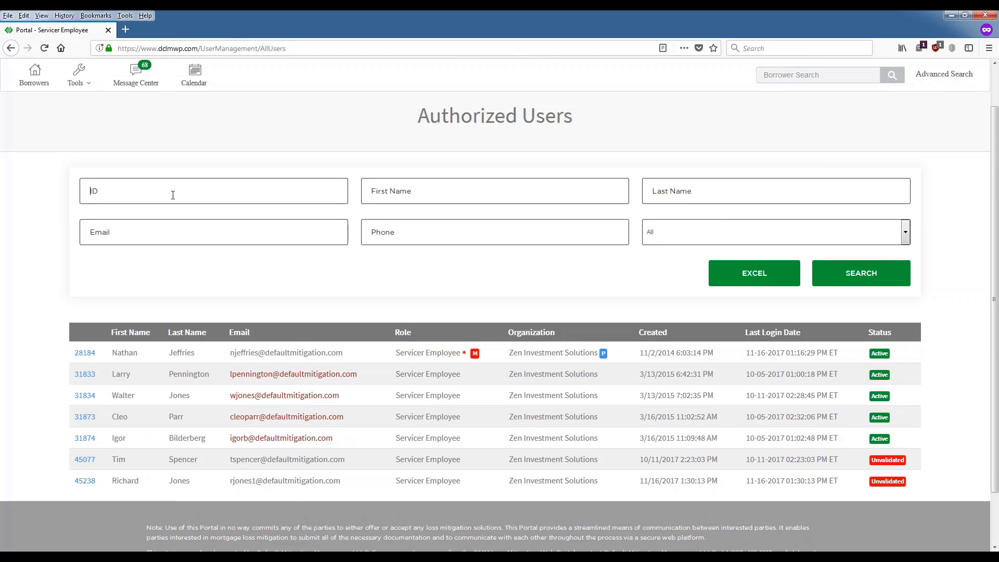
click(713, 192)
click(678, 238)
click(653, 194)
click(174, 234)
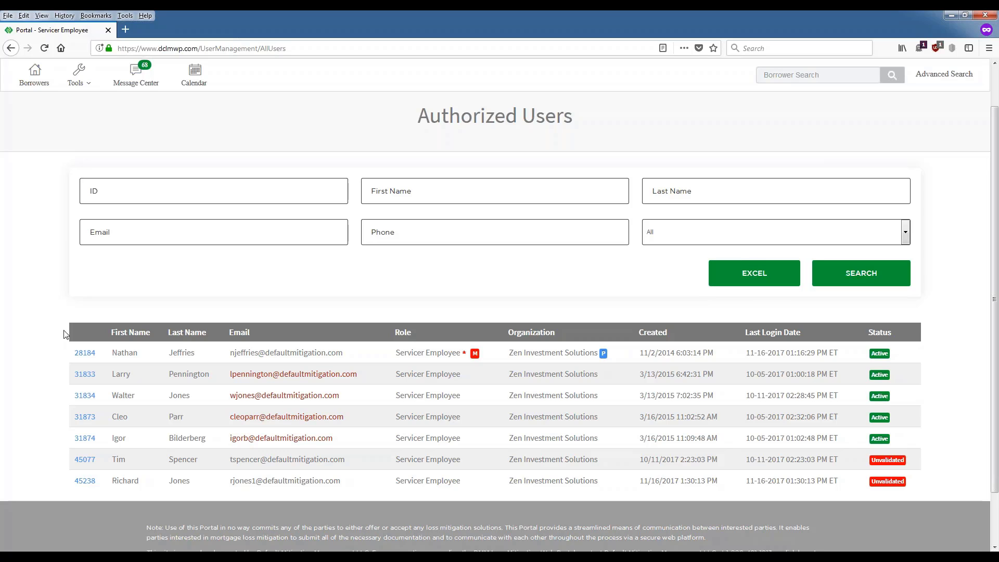
drag(63, 334, 921, 487)
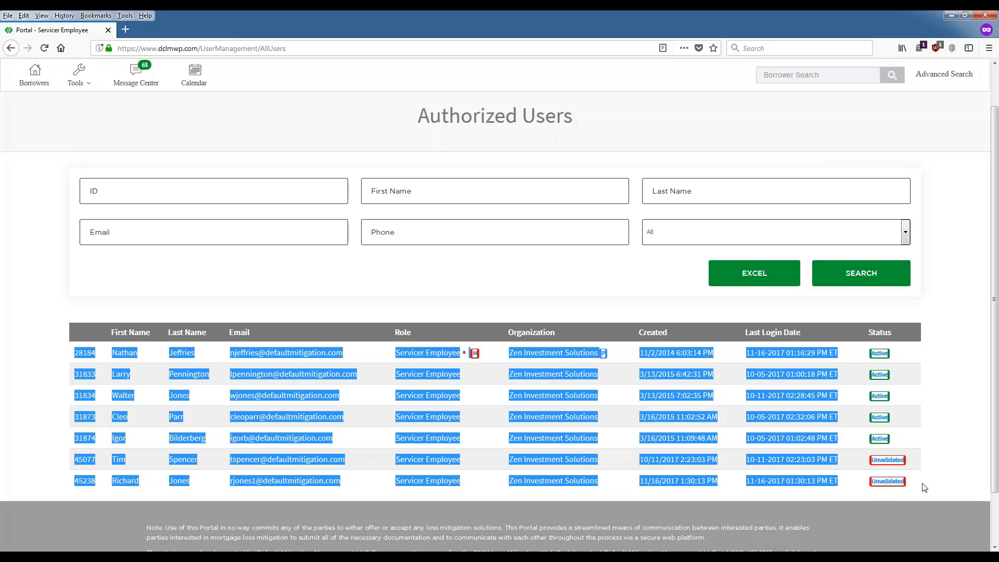
click(938, 416)
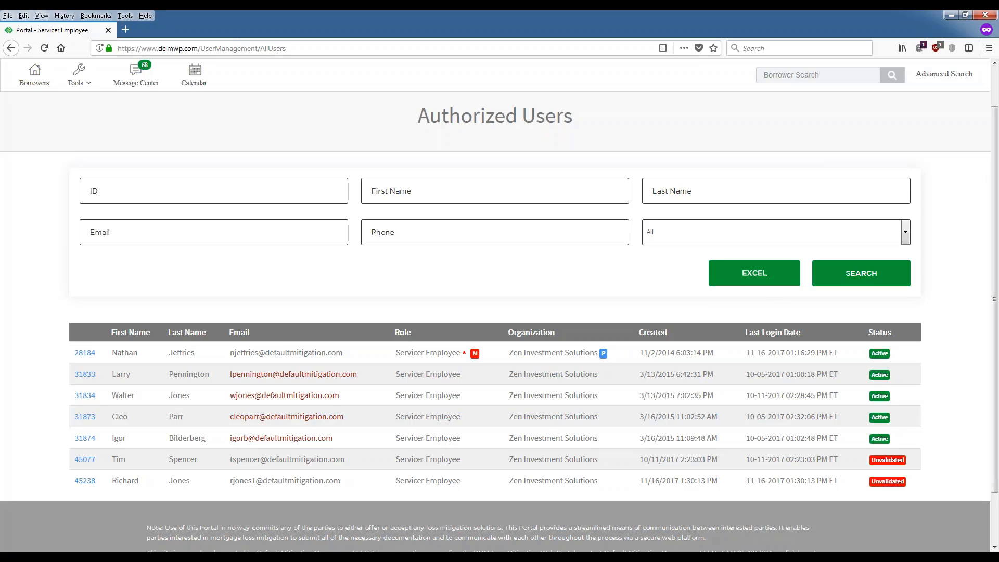
click(741, 283)
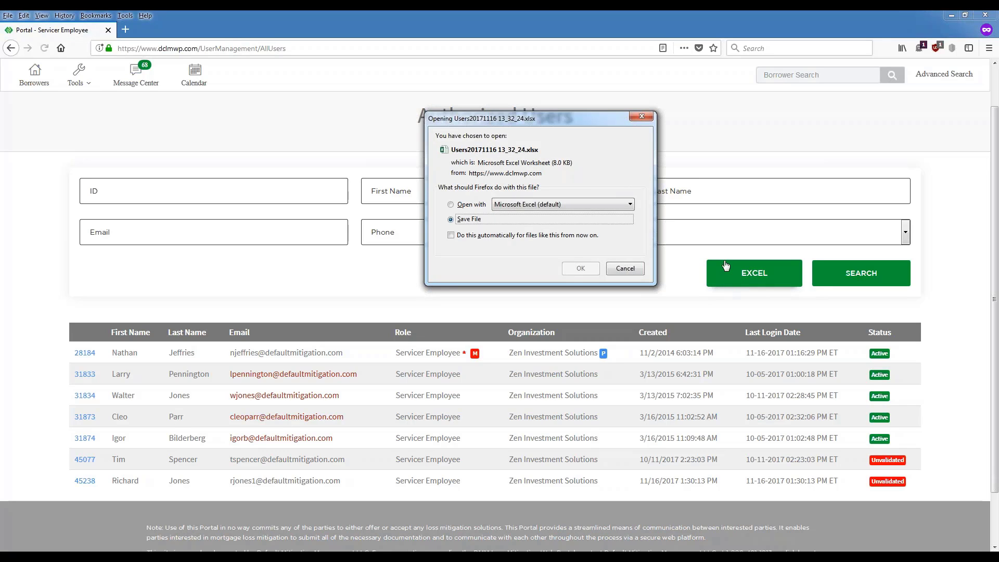
click(458, 205)
click(579, 269)
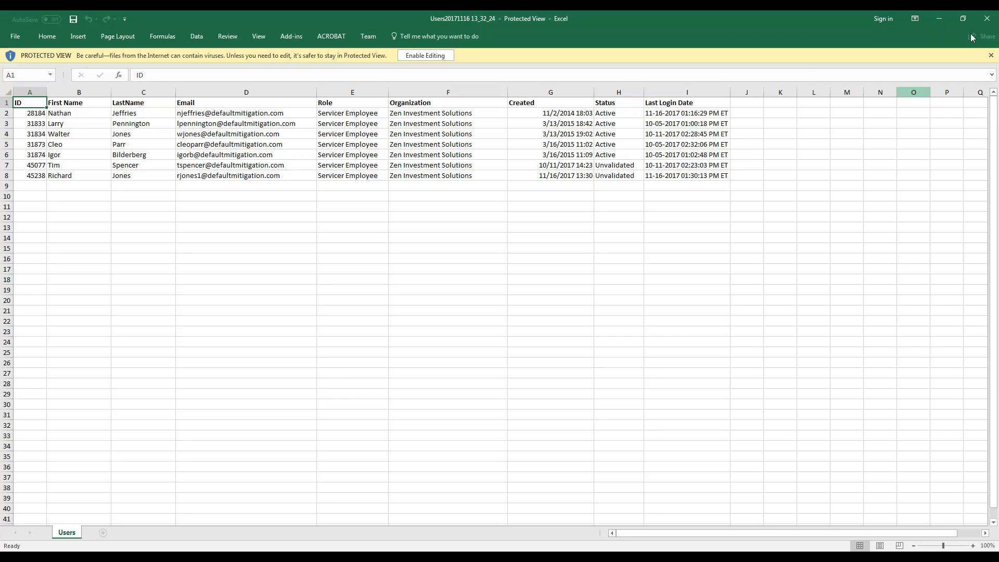
click(987, 18)
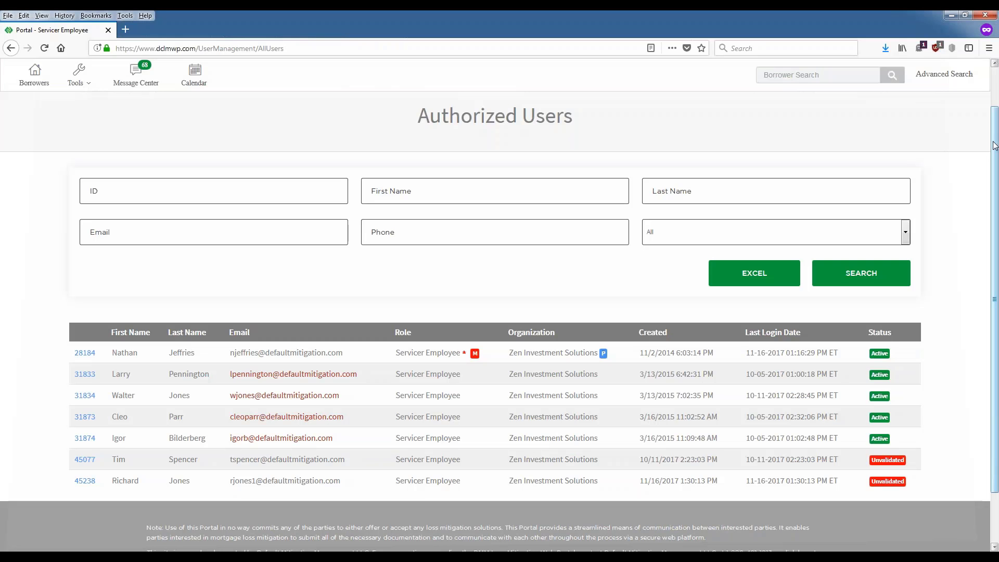
scroll(49, 314, down, 2)
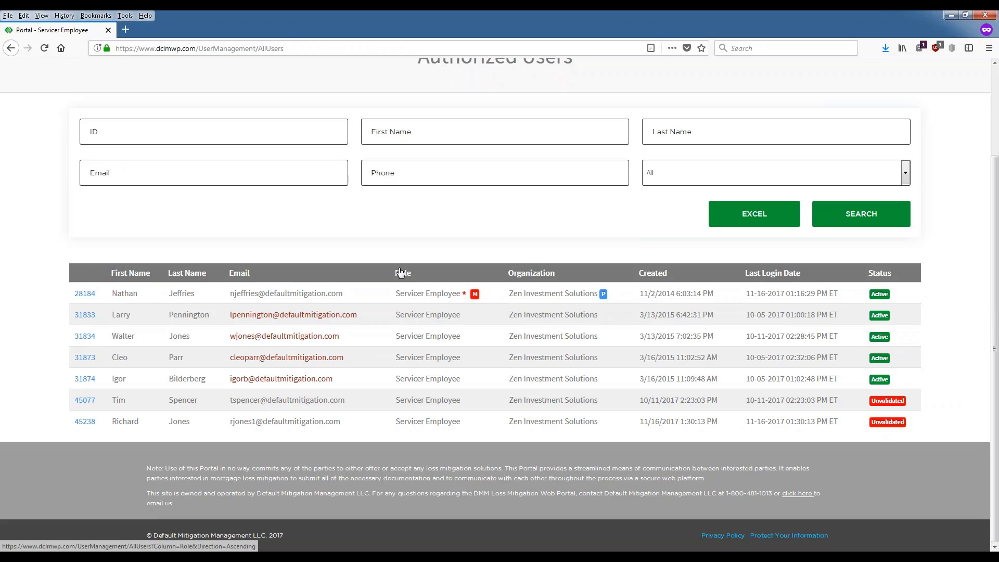
drag(641, 295, 723, 297)
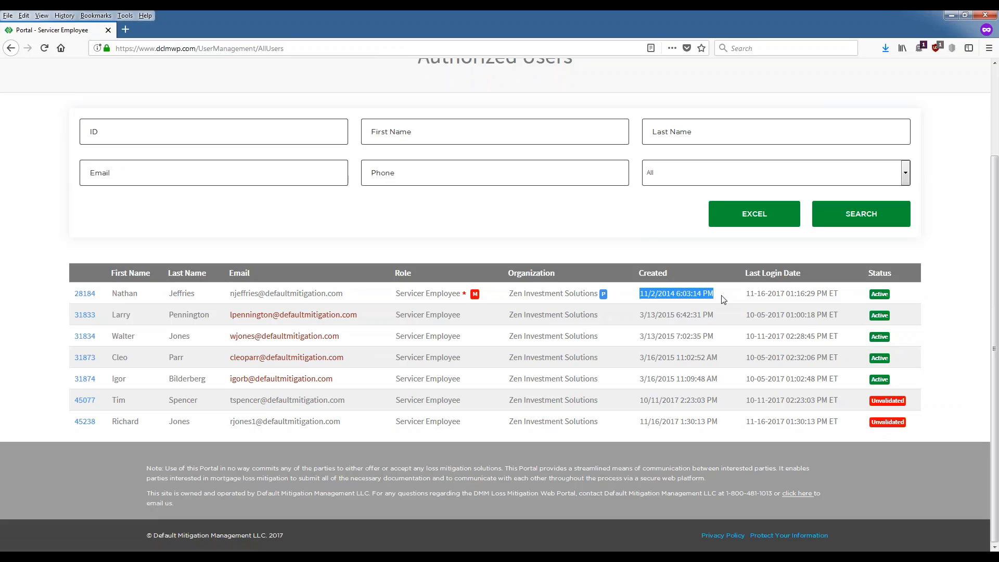
click(698, 307)
drag(841, 297, 746, 293)
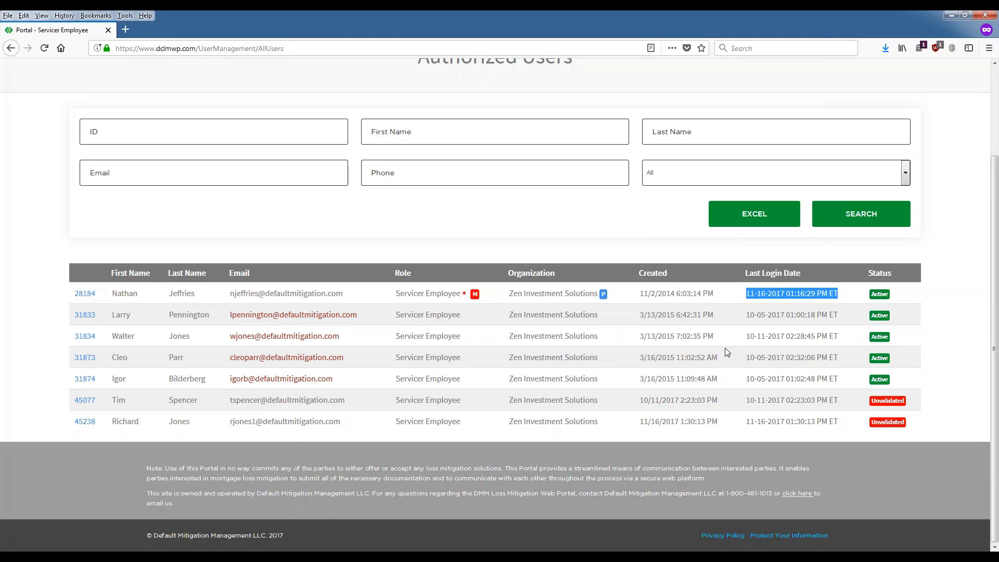
click(744, 291)
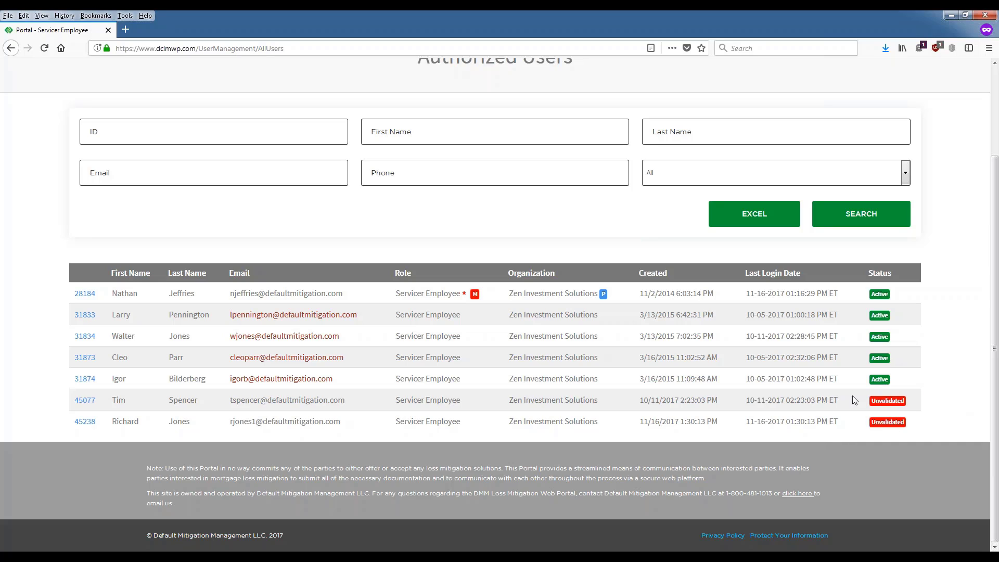
triple_click(859, 426)
click(908, 431)
double_click(129, 421)
double_click(181, 421)
click(86, 362)
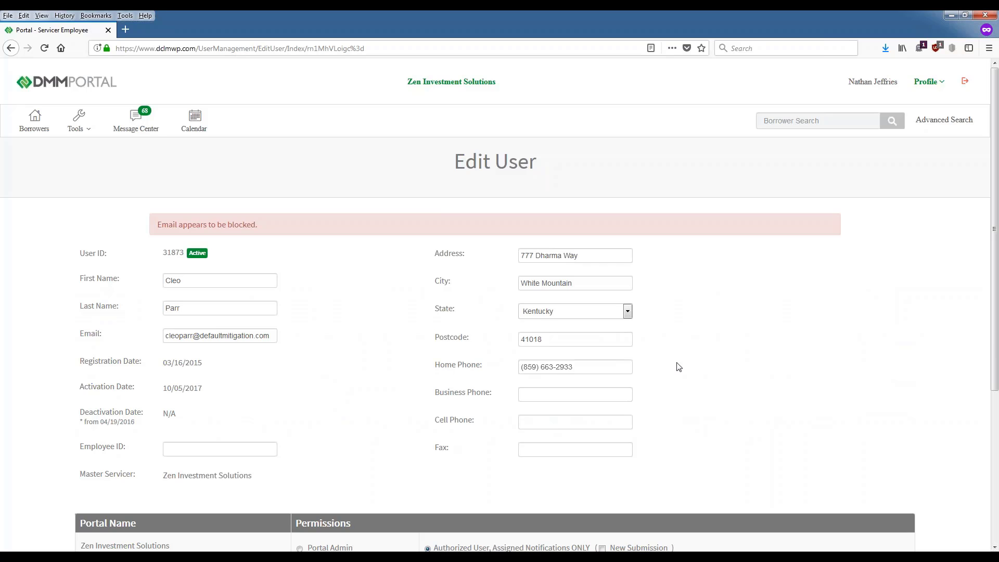
scroll(678, 367, down, 3)
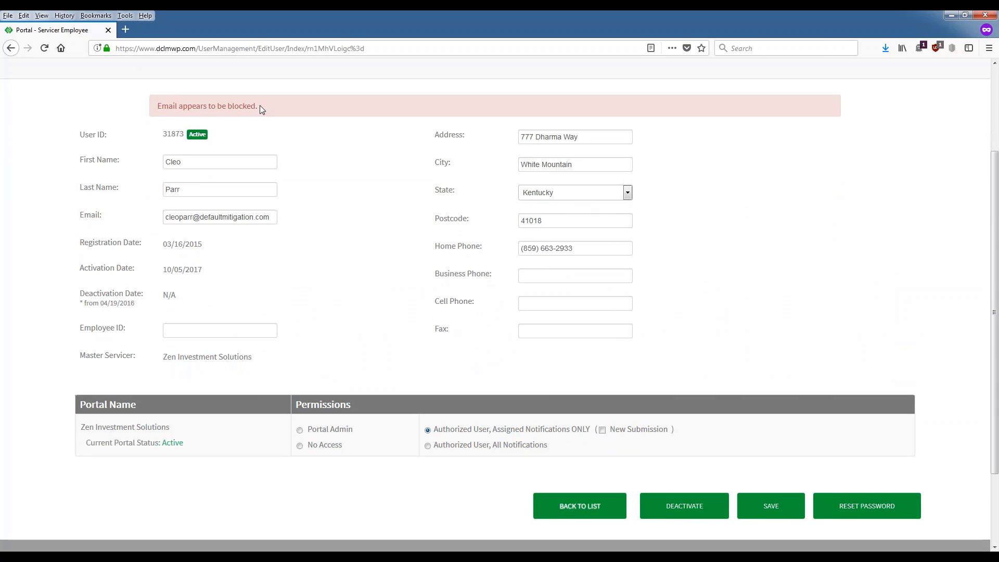
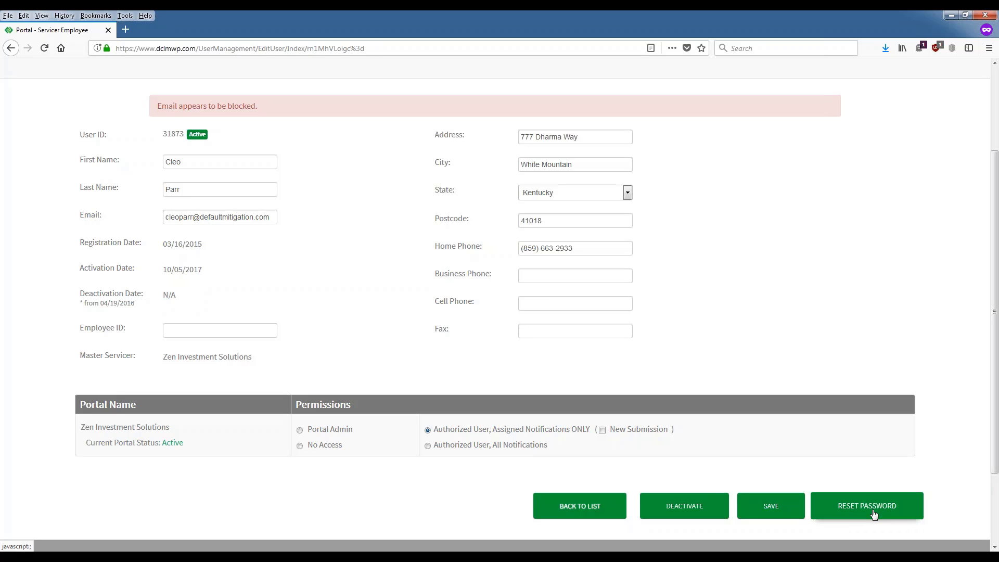
Step: Cancel a password reset, then deactivate the employee's account, making it Inactive as of 11/16/2017
click(874, 514)
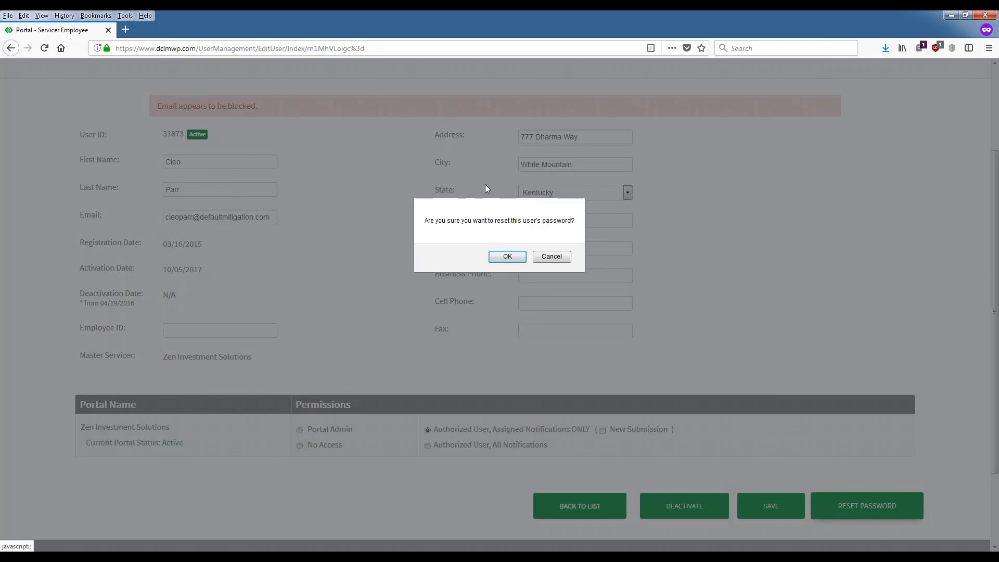
click(560, 257)
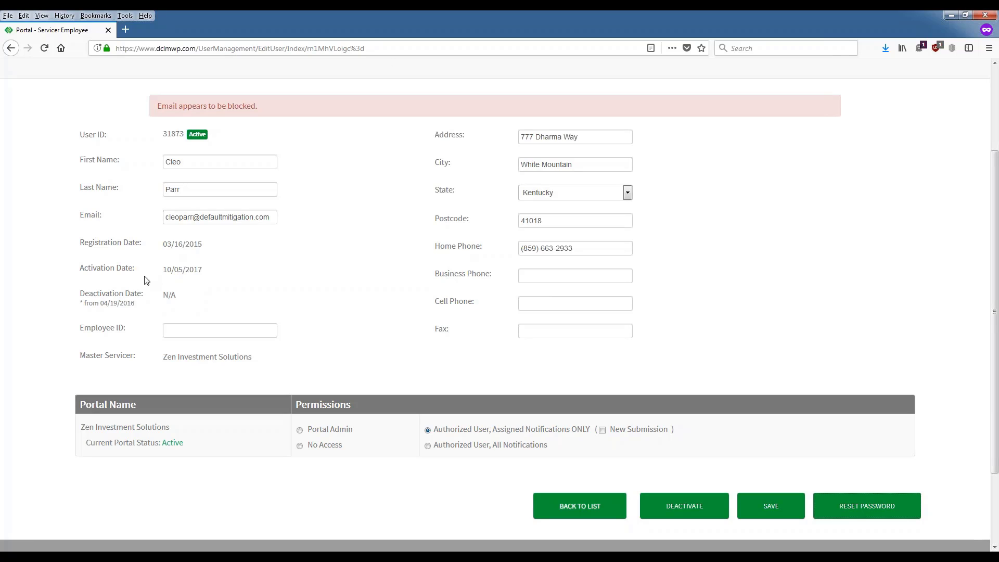
click(686, 517)
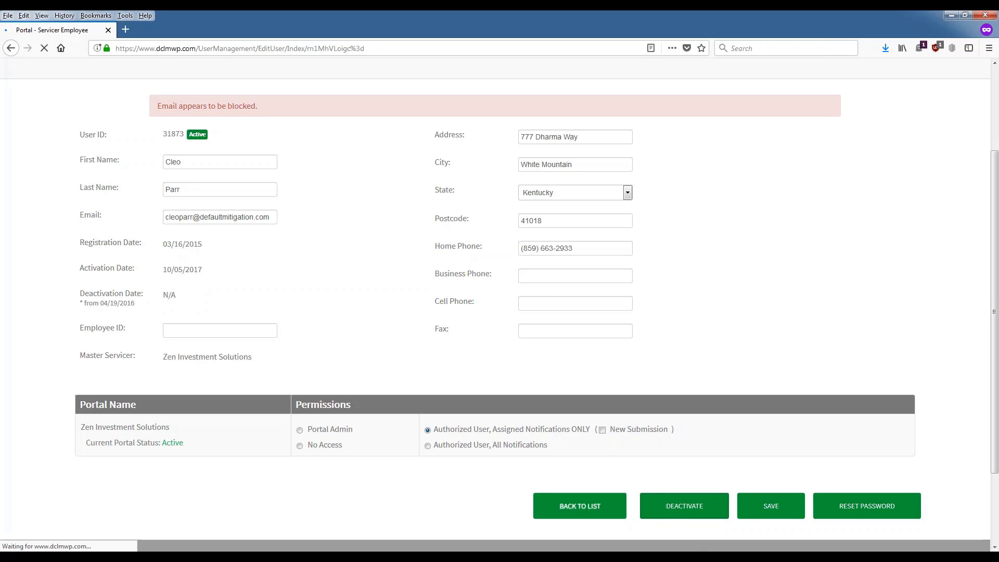
scroll(130, 420, down, 2)
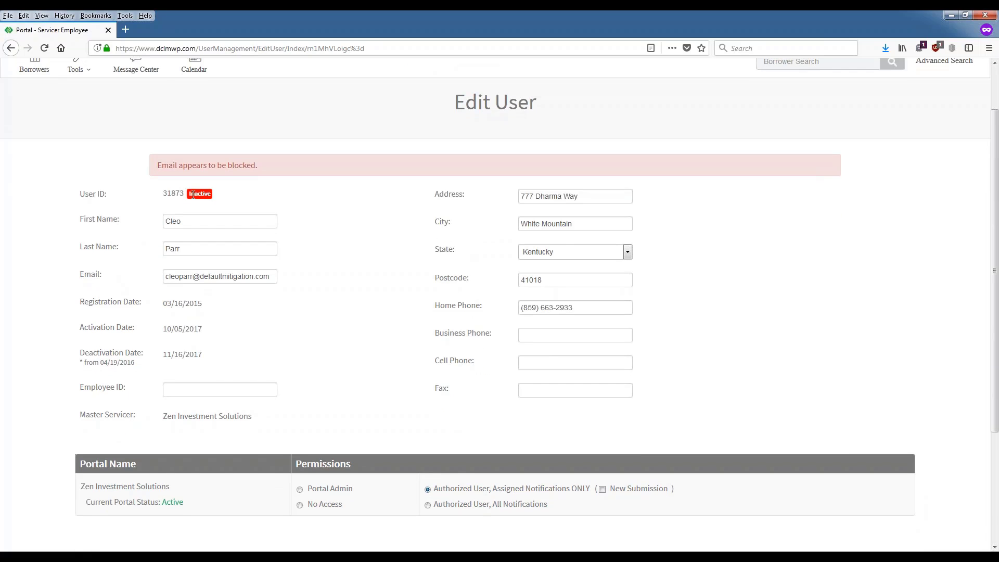
scroll(666, 323, down, 3)
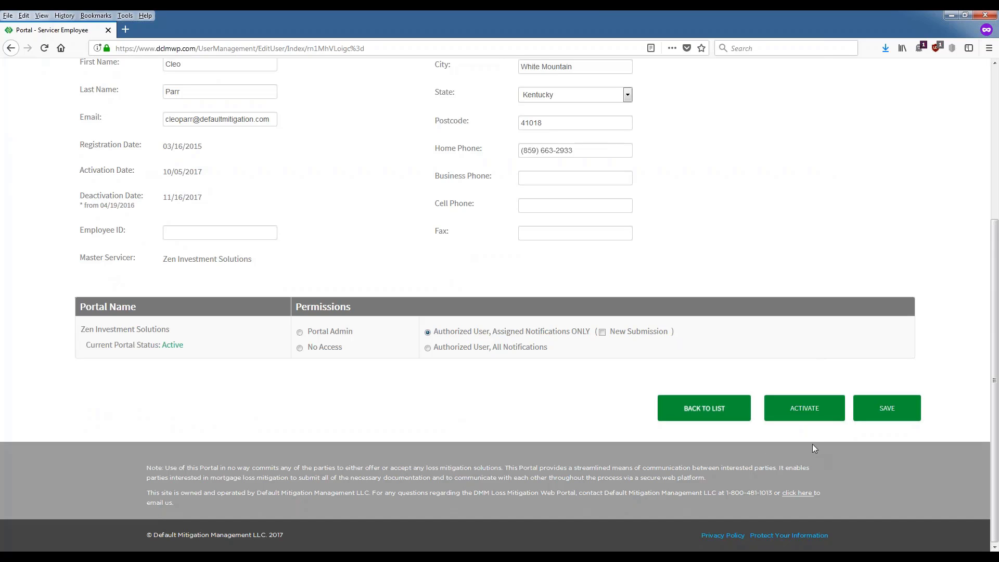
right_click(810, 410)
click(794, 389)
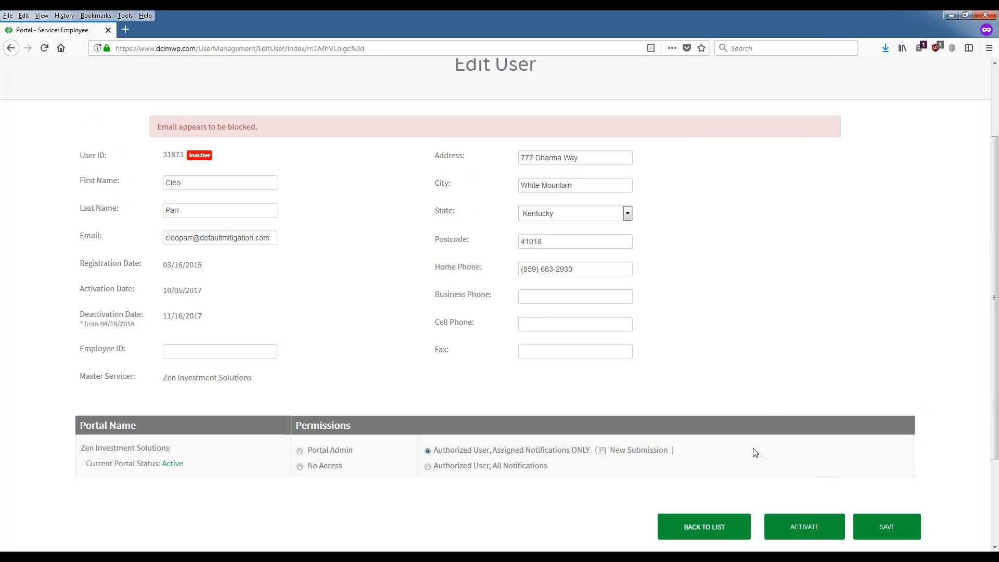
Step: Reactivate the employee's account, declining the password reset so deactivation shows N/A
click(805, 529)
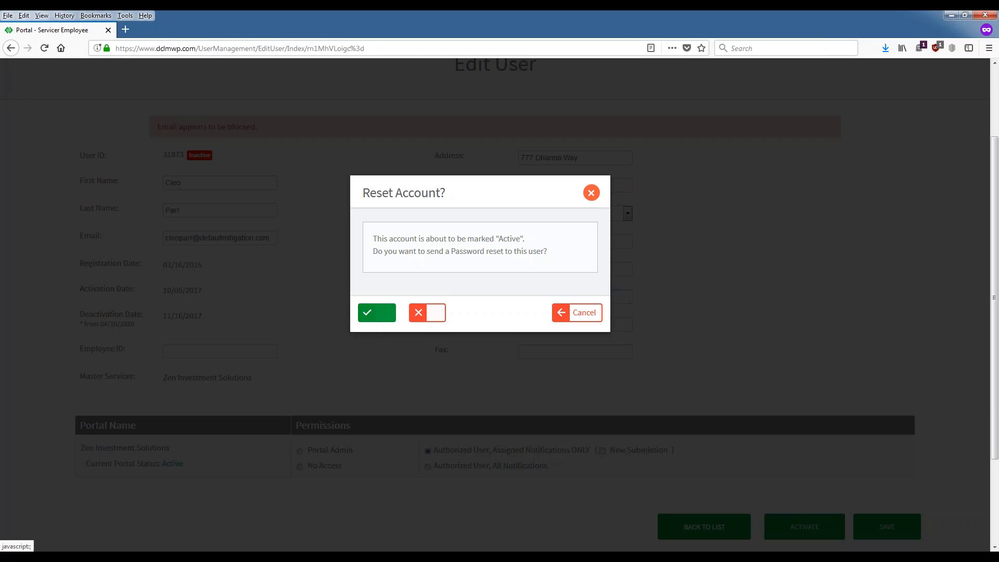
click(443, 317)
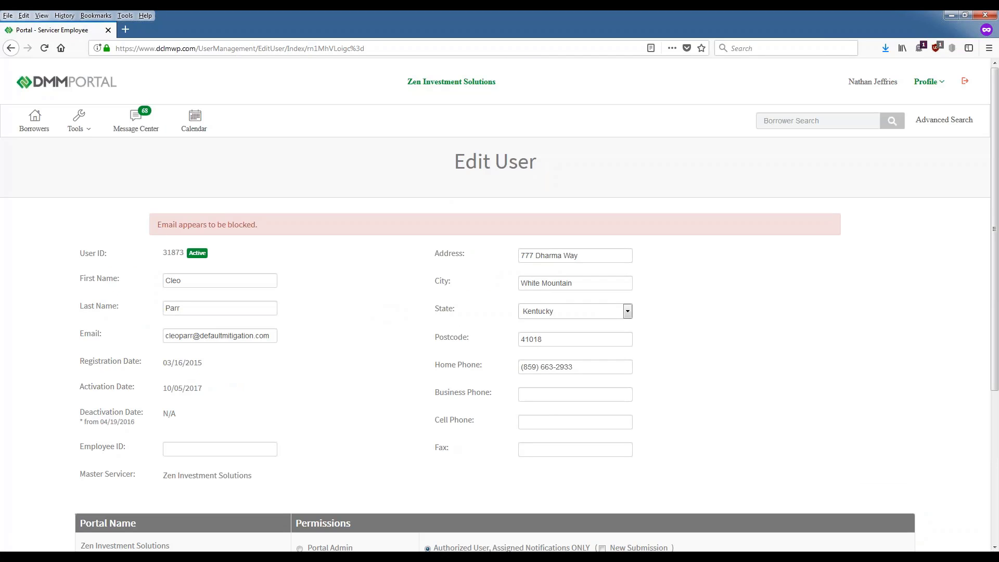
scroll(426, 314, down, 3)
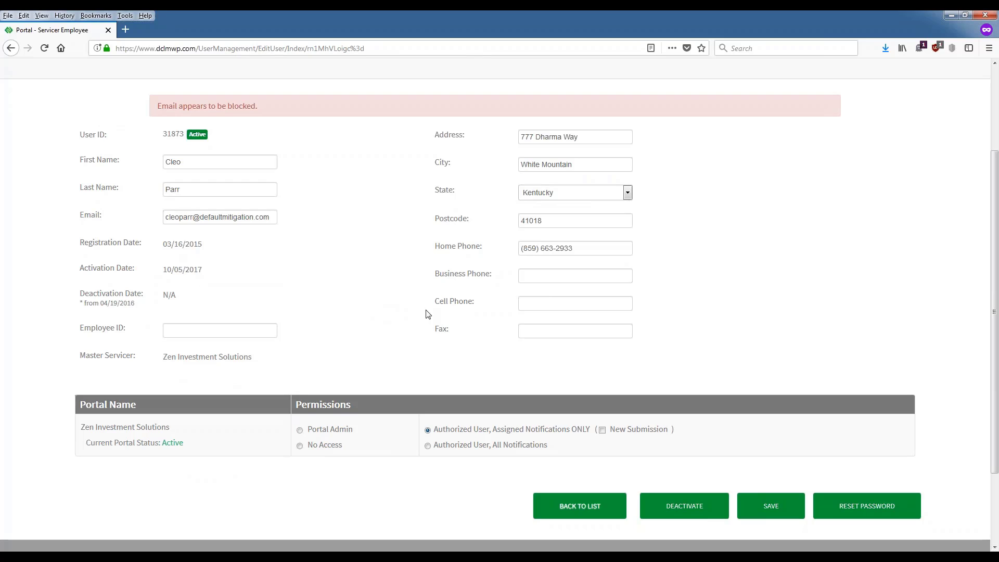
scroll(439, 366, up, 3)
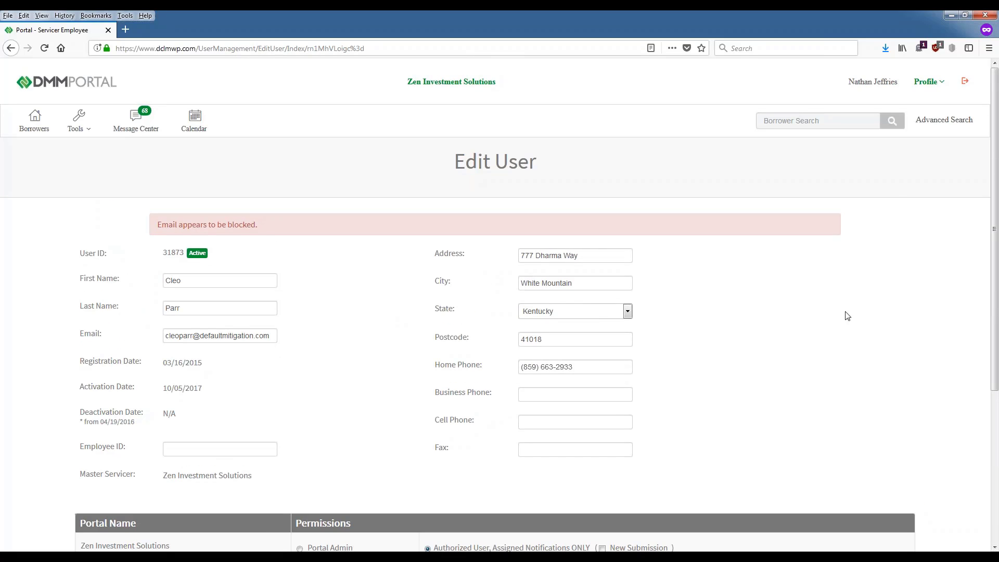
click(928, 81)
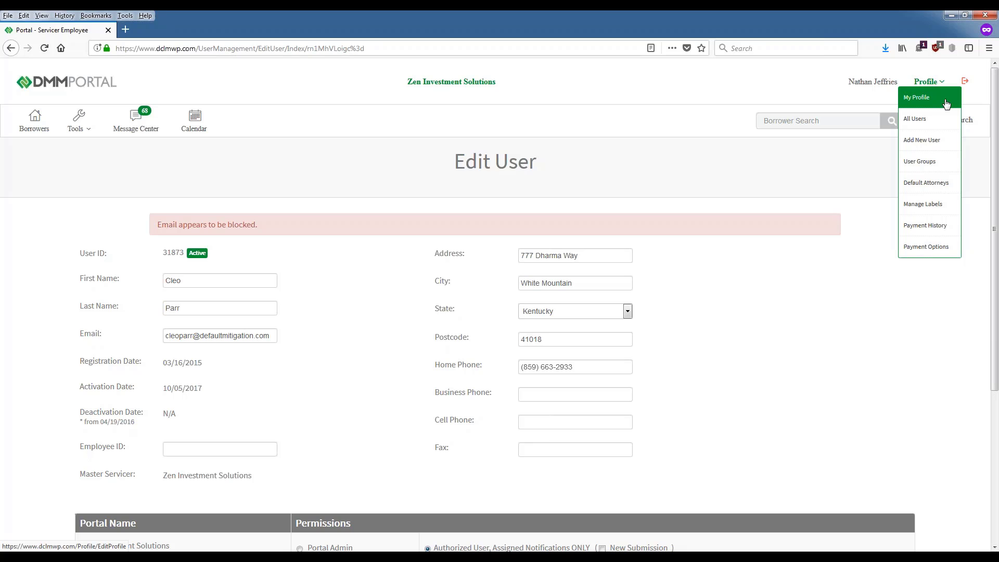
Step: Show All Users and highlight the first two users' email addresses in the table
click(924, 128)
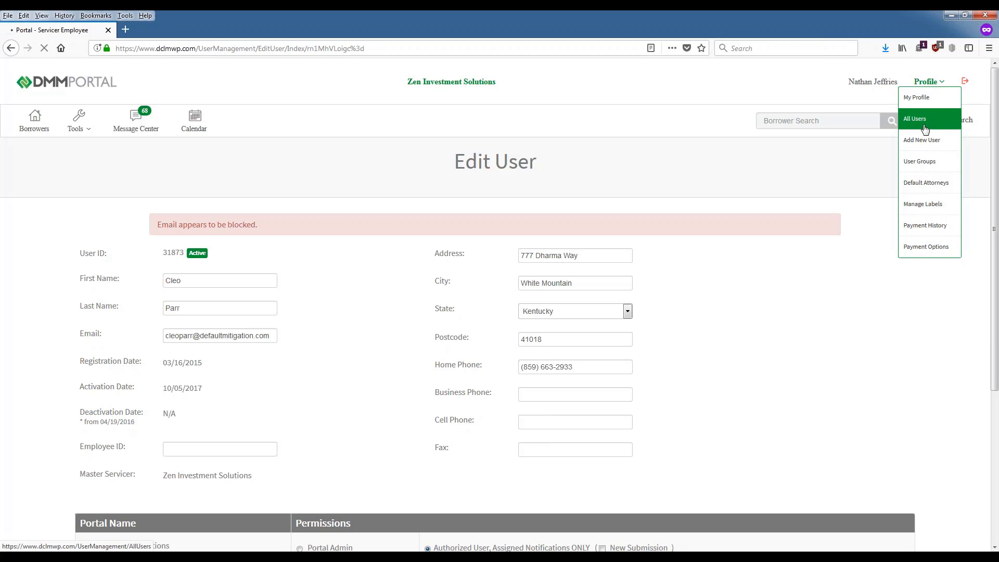
scroll(548, 377, down, 3)
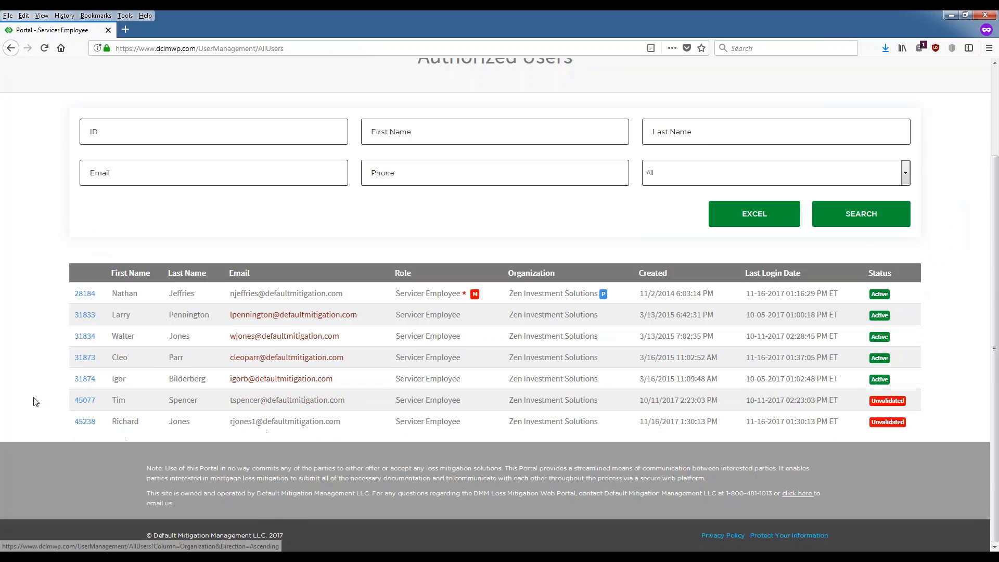
drag(243, 294, 342, 294)
drag(272, 315, 327, 315)
drag(328, 357, 332, 358)
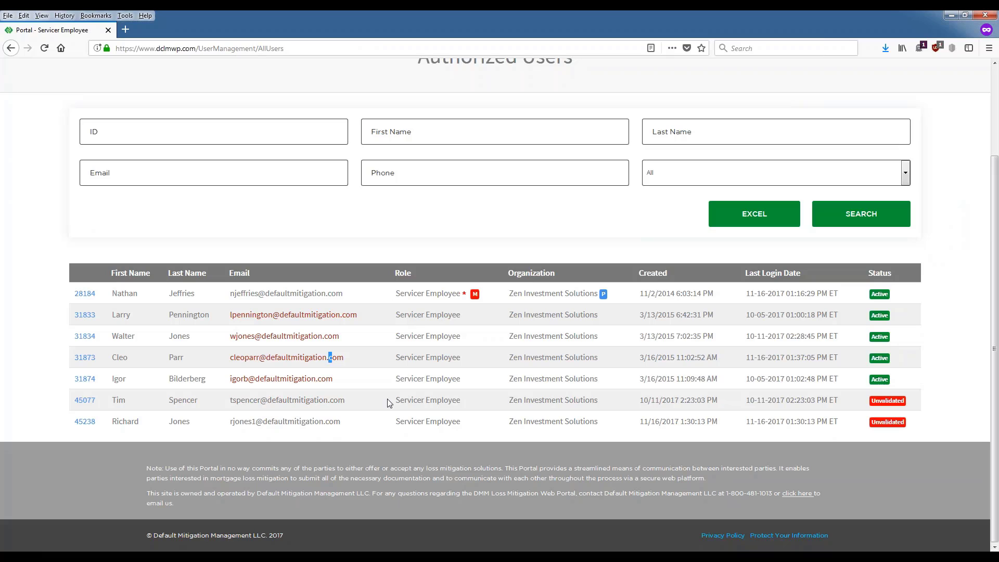
click(401, 376)
drag(363, 318, 229, 316)
click(230, 322)
drag(358, 315, 364, 339)
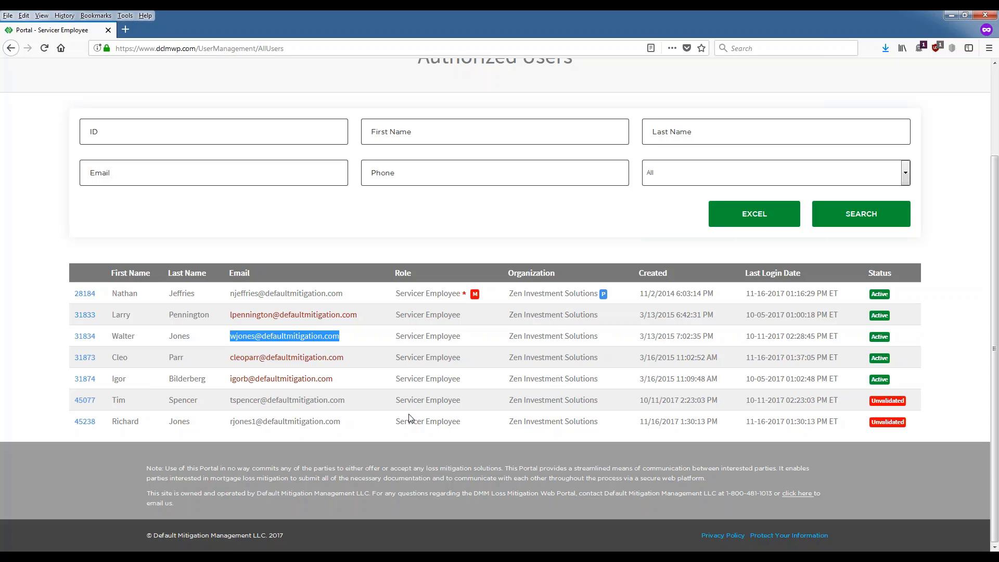
scroll(759, 460, up, 3)
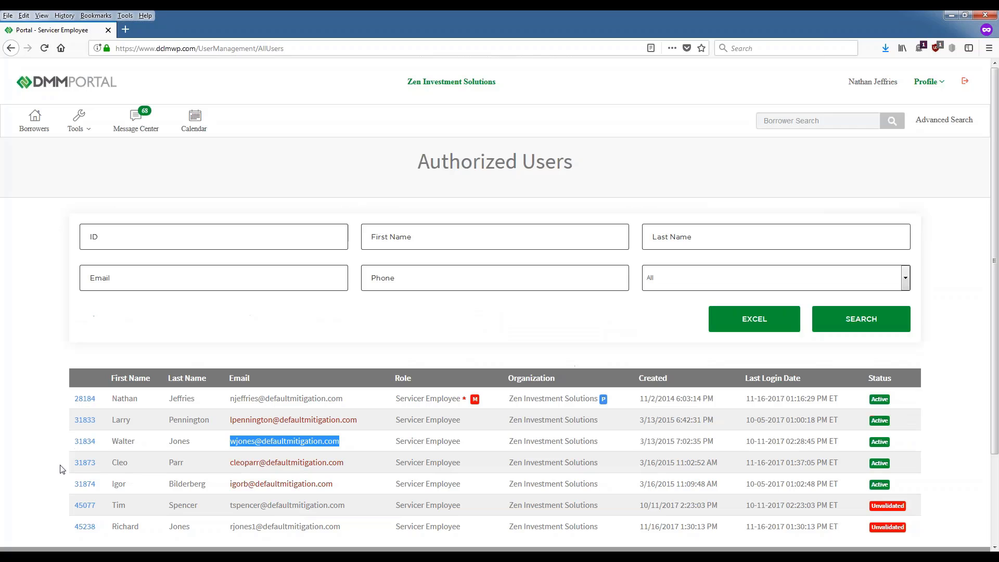
scroll(60, 496, down, 2)
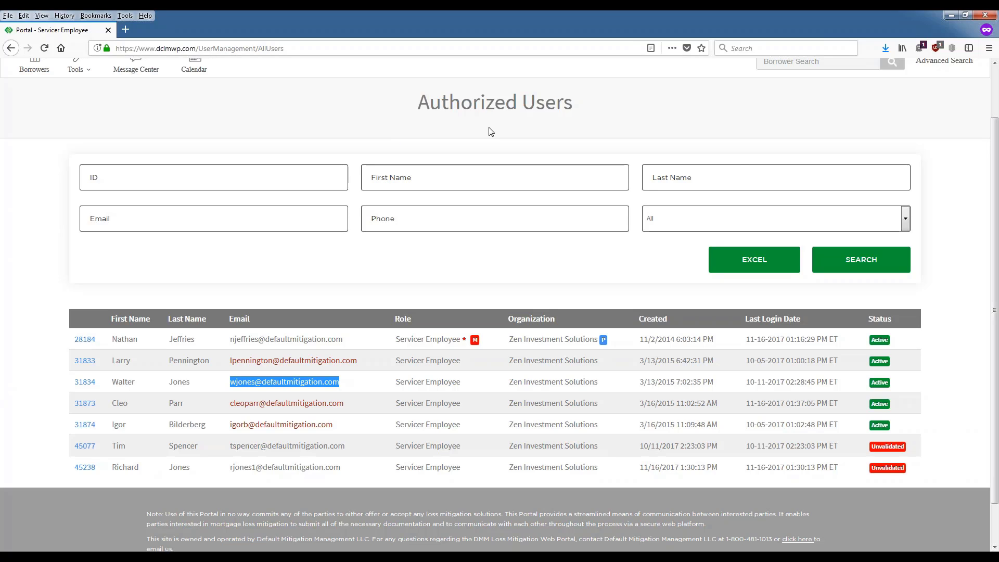
scroll(764, 158, up, 2)
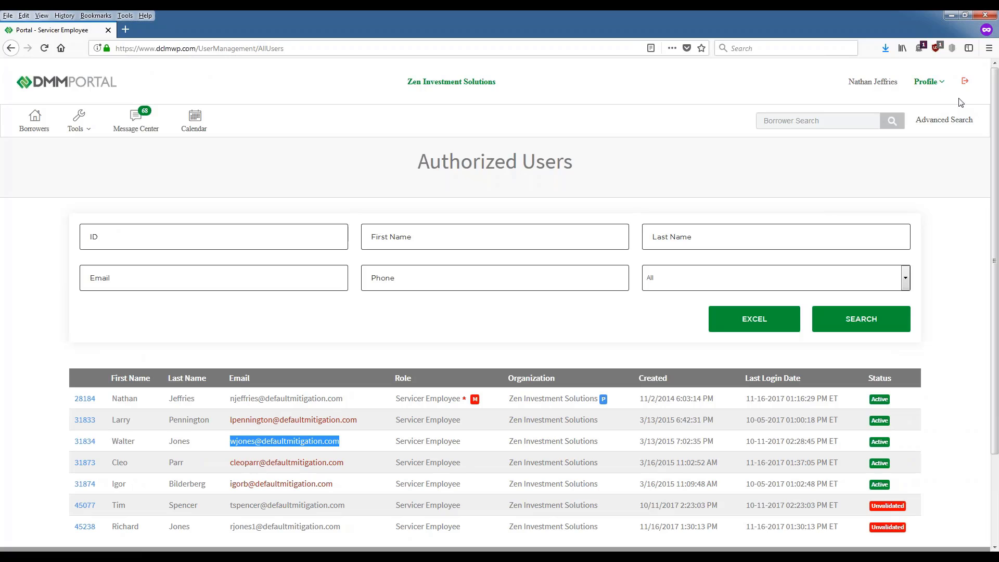
click(931, 79)
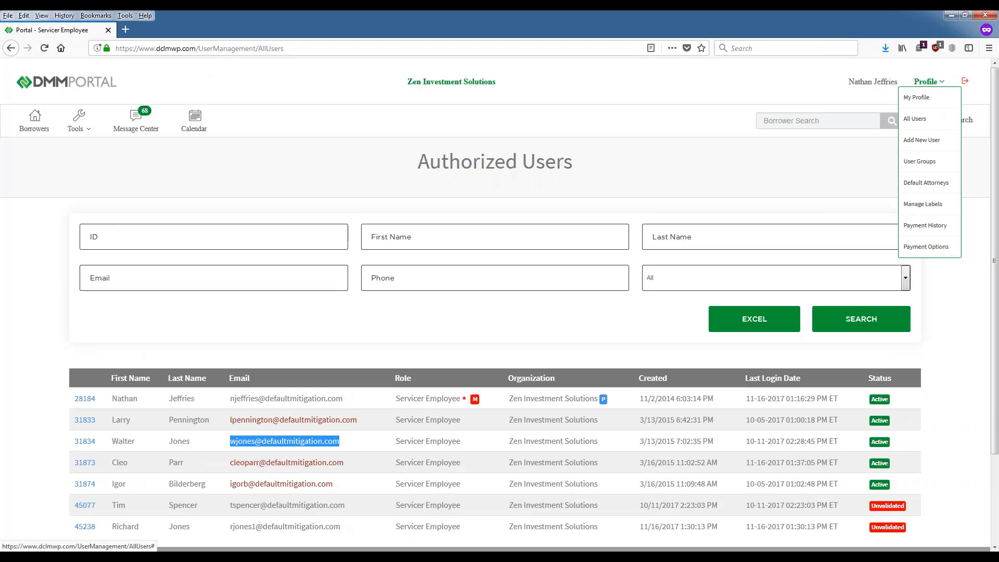
click(625, 94)
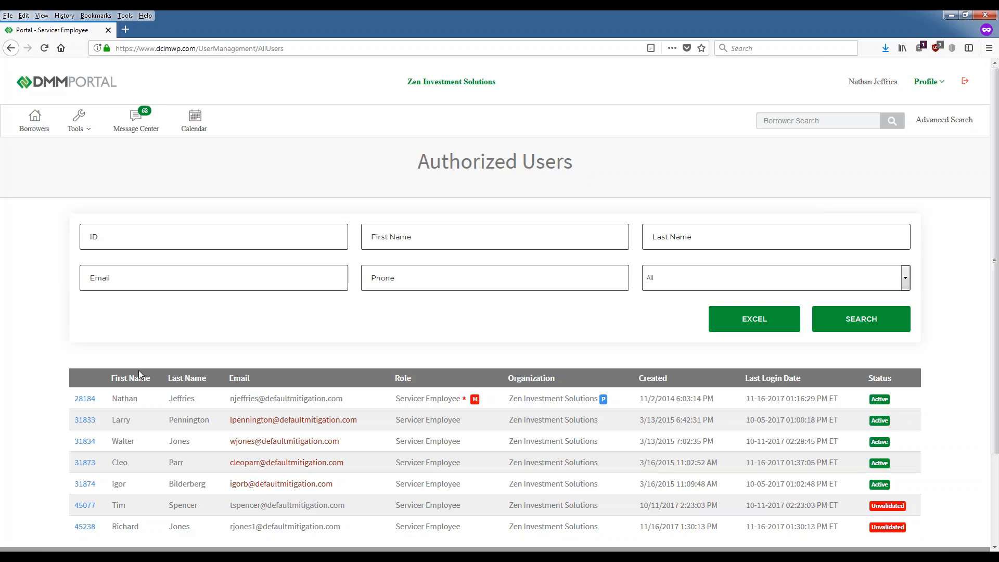
click(34, 120)
mouse_move(942, 90)
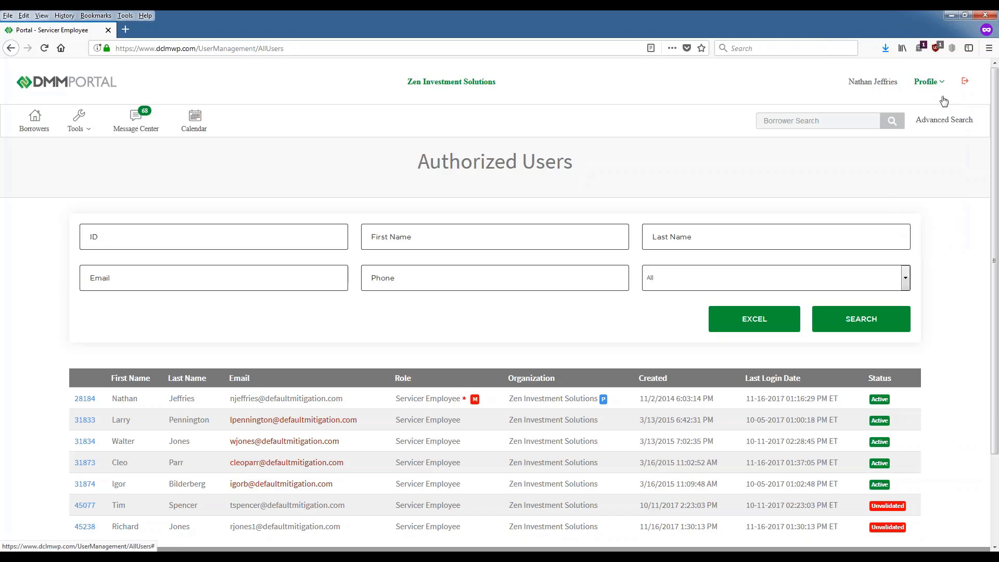
Step: Remove Zen Law Center's Florida entry from the Default Attorneys page
click(920, 190)
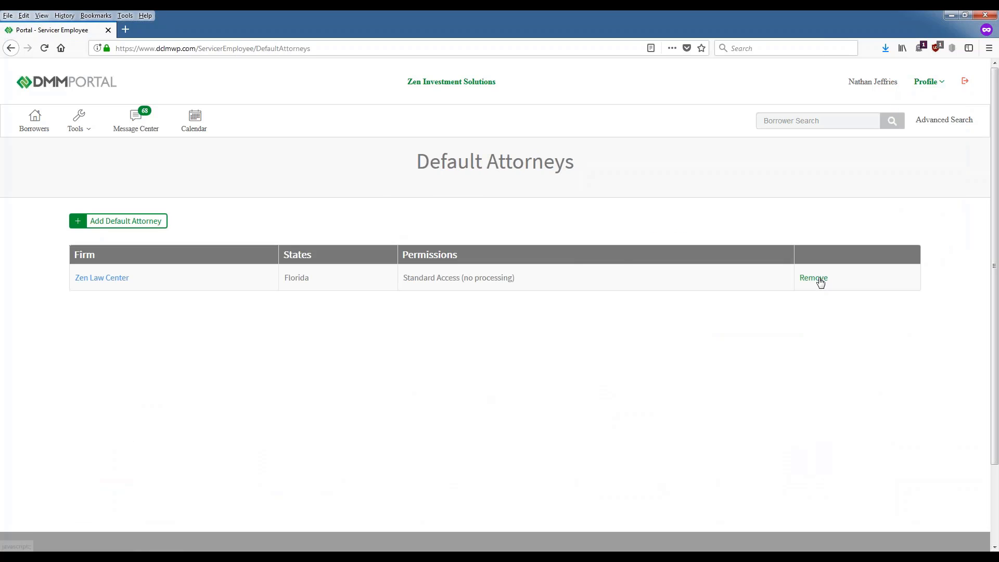
click(818, 280)
click(668, 324)
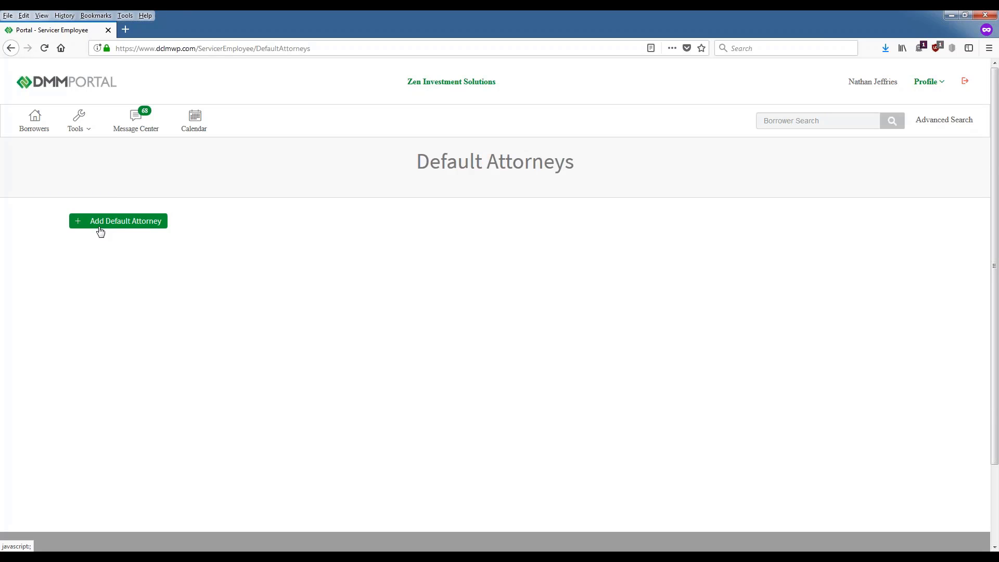
Step: Start a new default attorney entry with Florida as the state
click(115, 223)
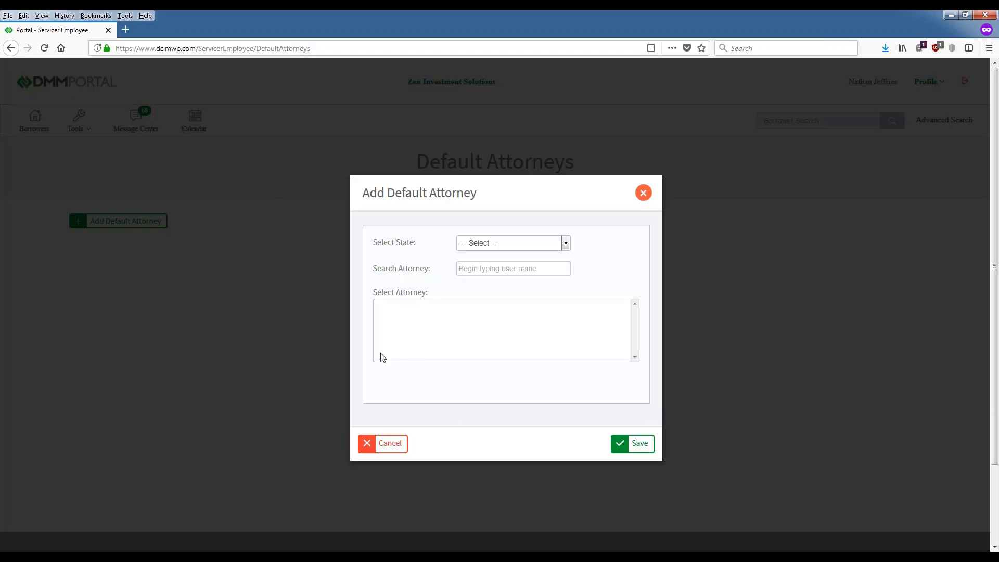
click(533, 243)
key(Down)
key(Down)
key(Down)
key(Down)
key(Down)
key(Down)
key(Down)
key(Down)
key(Down)
key(Down)
key(Down)
key(Down)
key(Down)
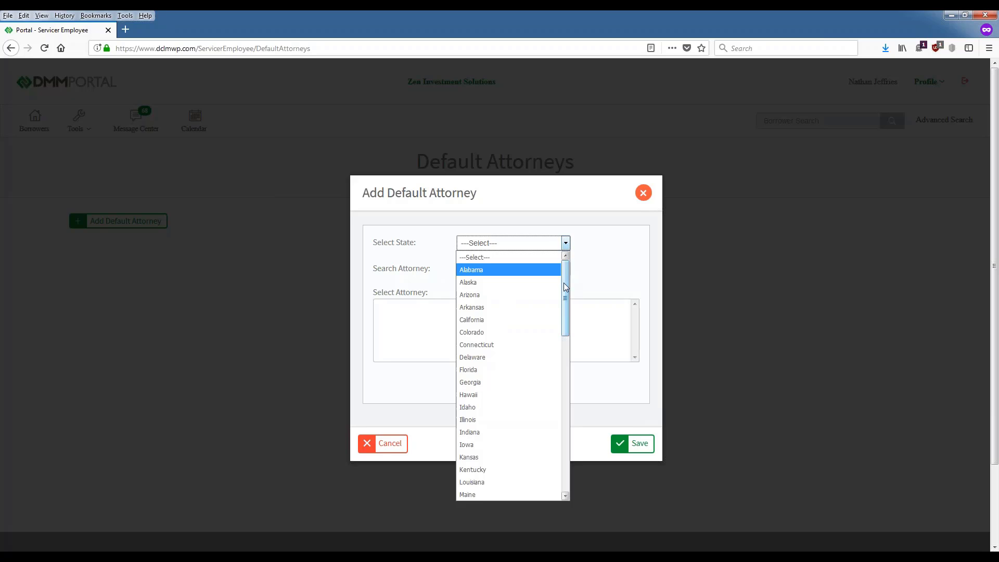
drag(566, 282, 567, 307)
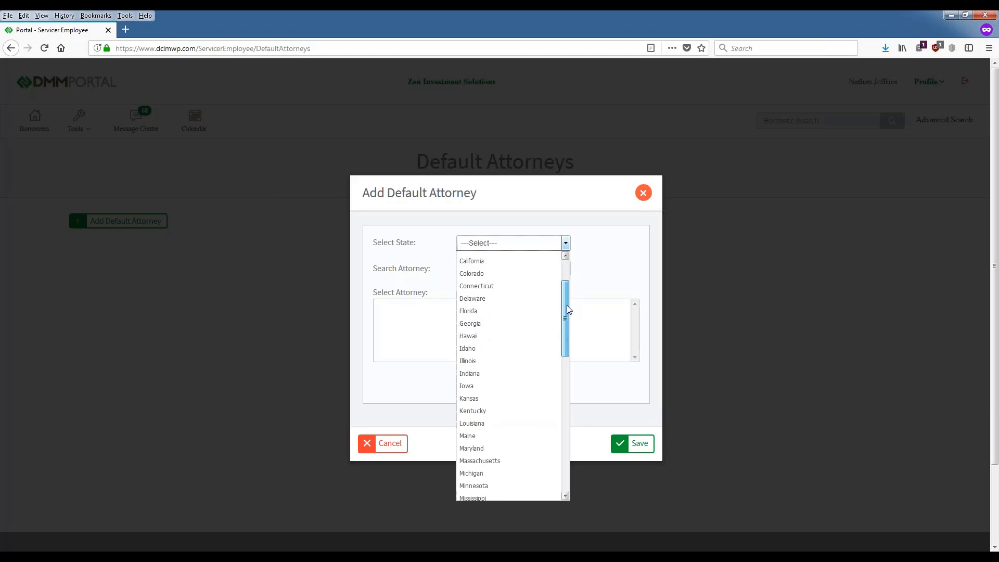
click(501, 311)
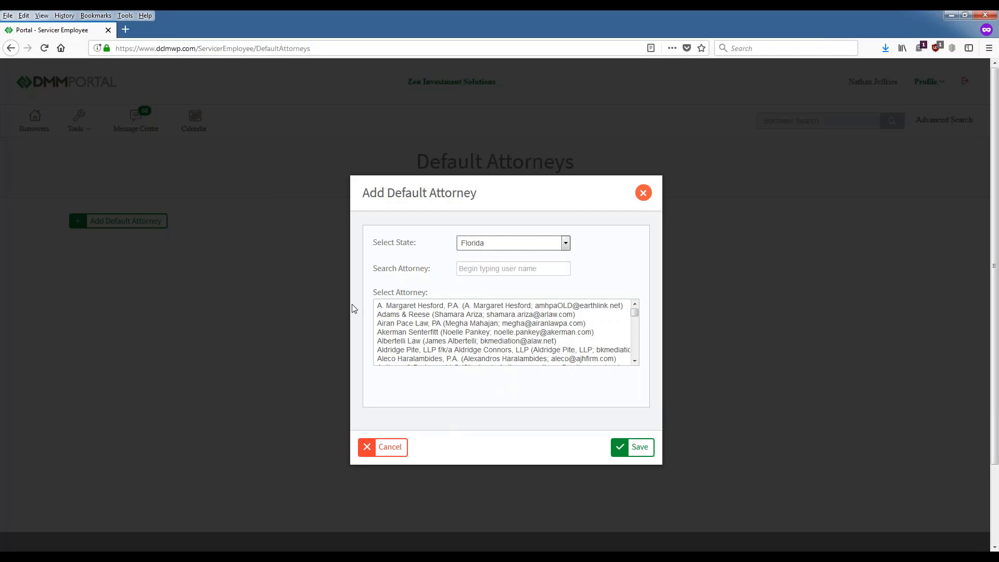
Step: Search attorneys for 'zen' and choose Zen Law Center
click(377, 316)
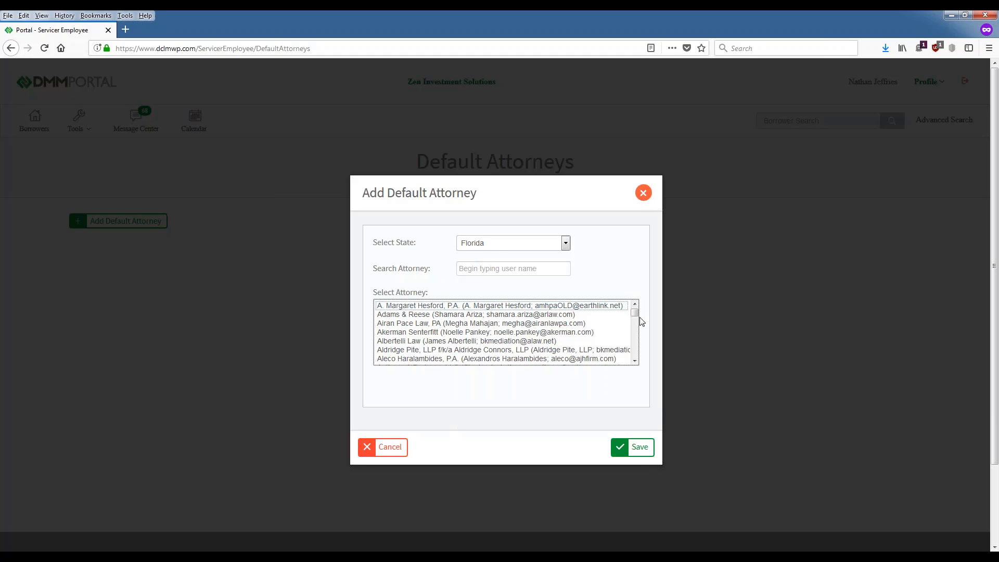
scroll(634, 359, down, 20)
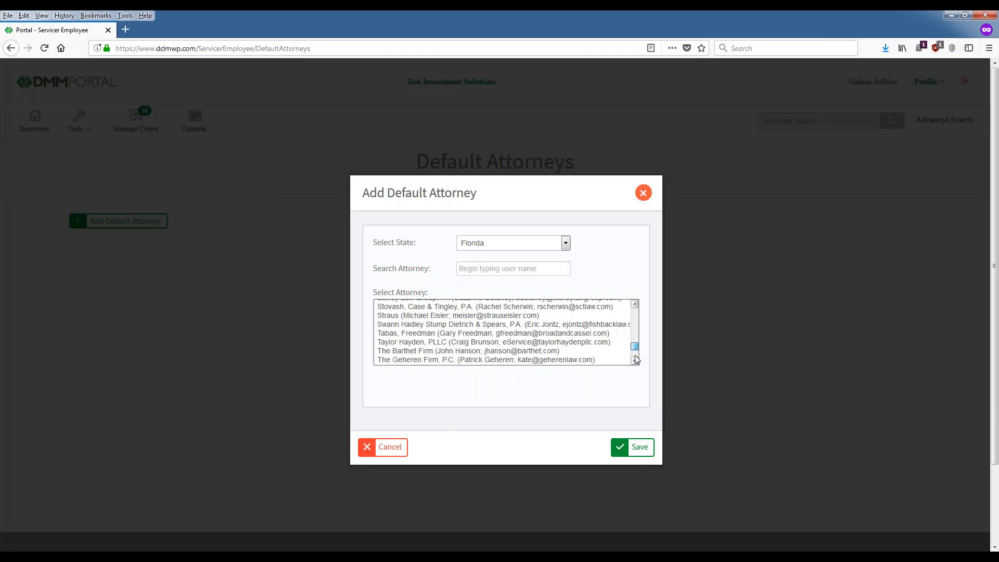
scroll(635, 333, up, 20)
click(490, 268)
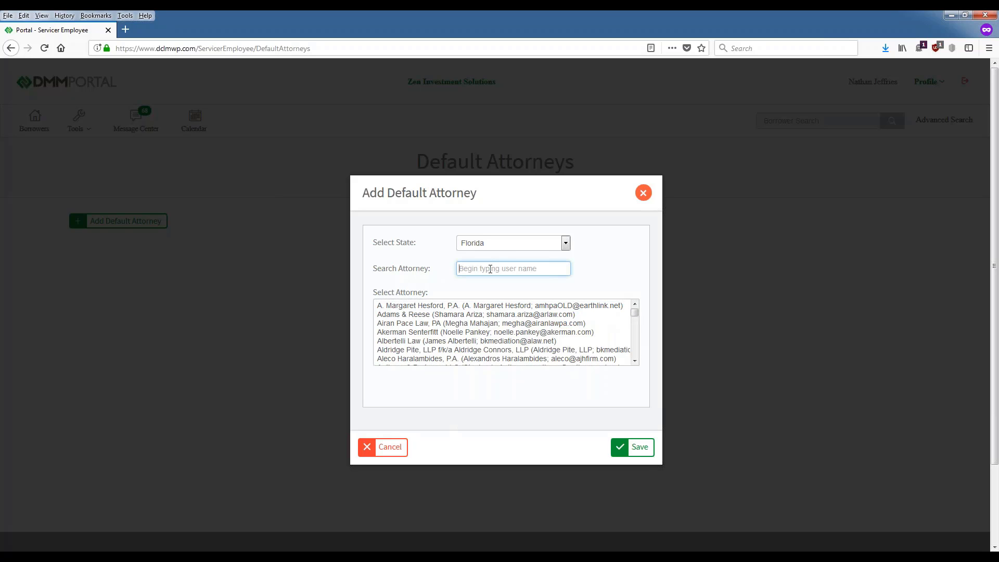
text(zen)
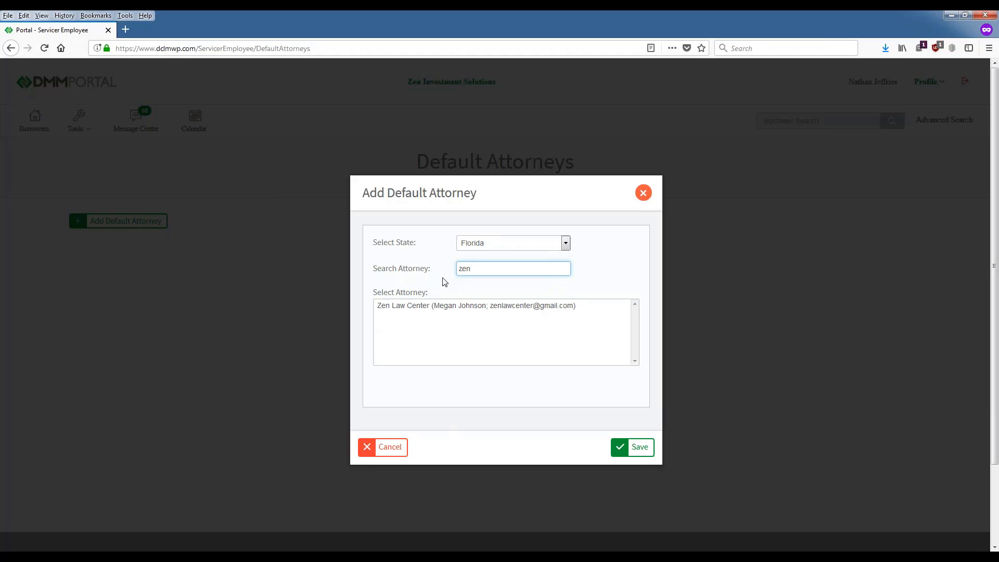
click(431, 305)
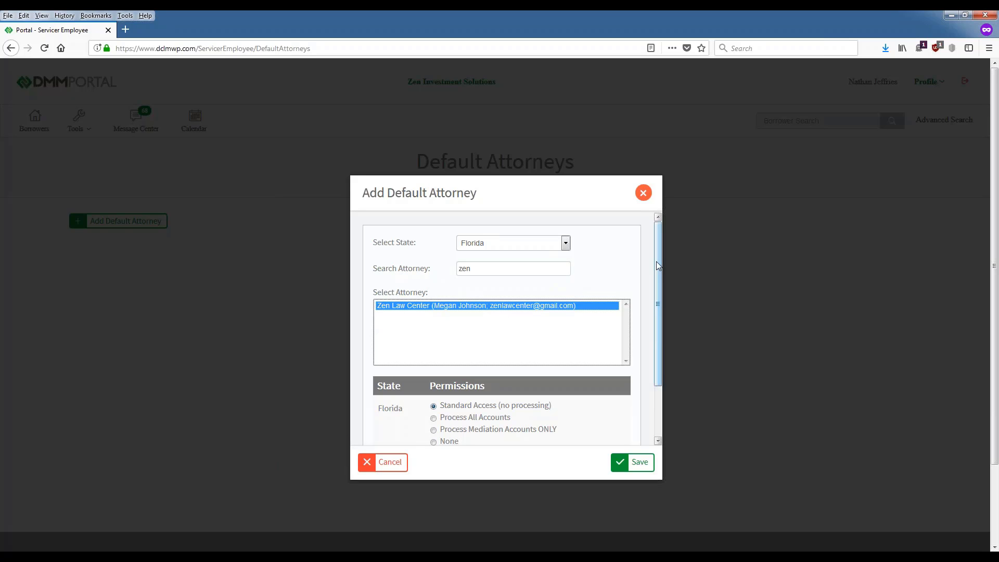
drag(659, 263, 675, 341)
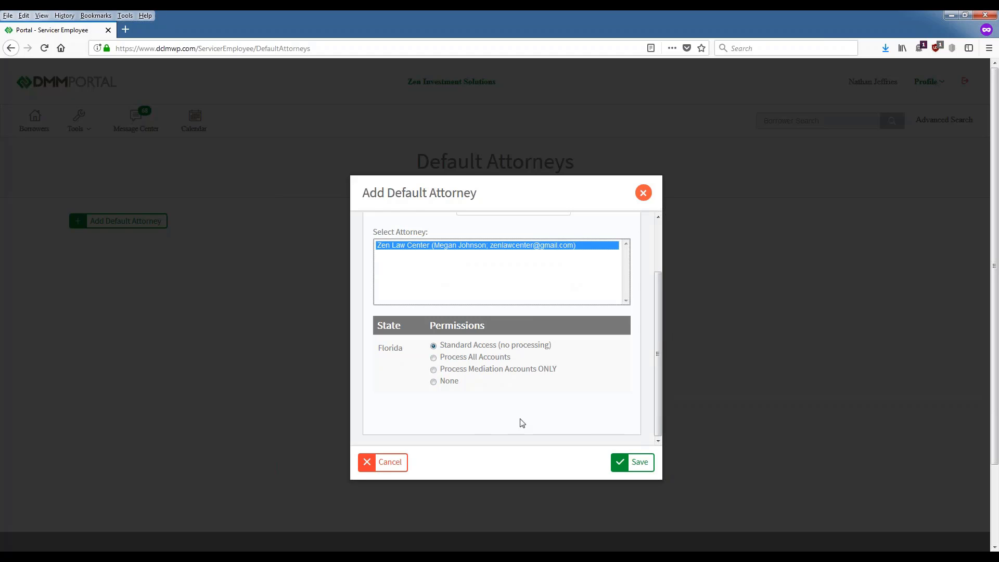
scroll(520, 393, up, 2)
scroll(520, 394, down, 2)
scroll(443, 357, down, 2)
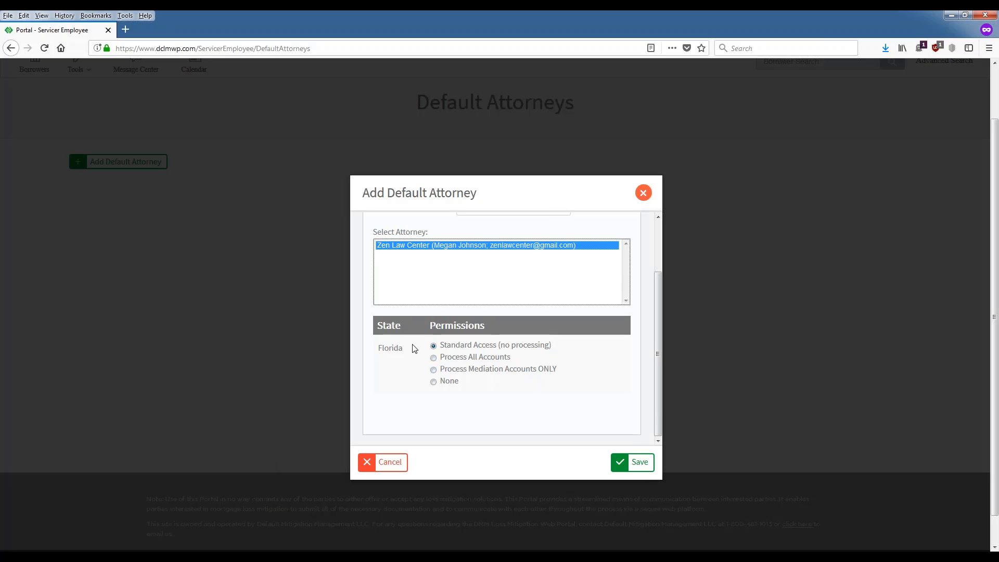
Step: Try each Florida permission, then save Zen Law Center with Standard Access (no processing)
click(442, 359)
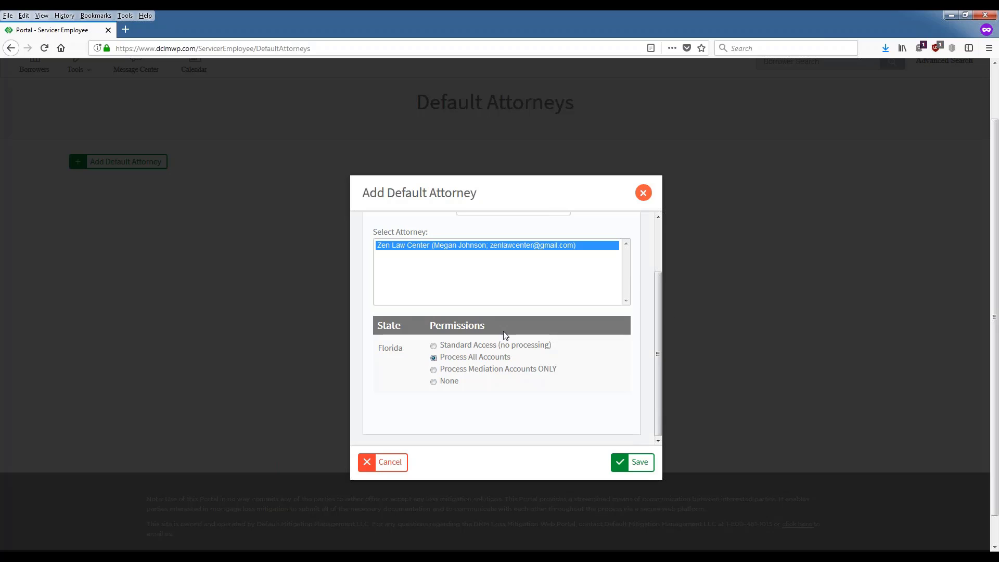
click(525, 369)
click(433, 382)
click(432, 346)
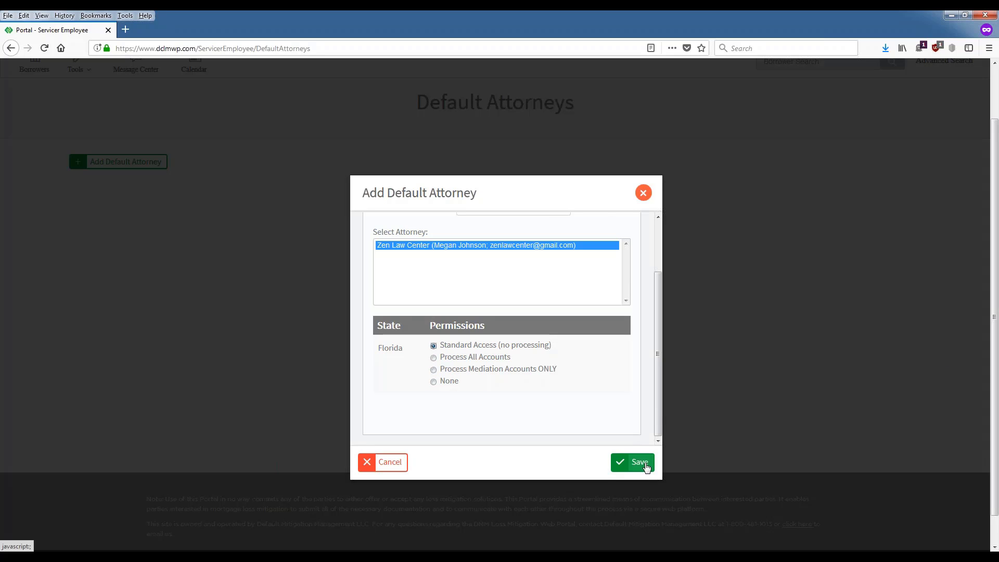
click(640, 463)
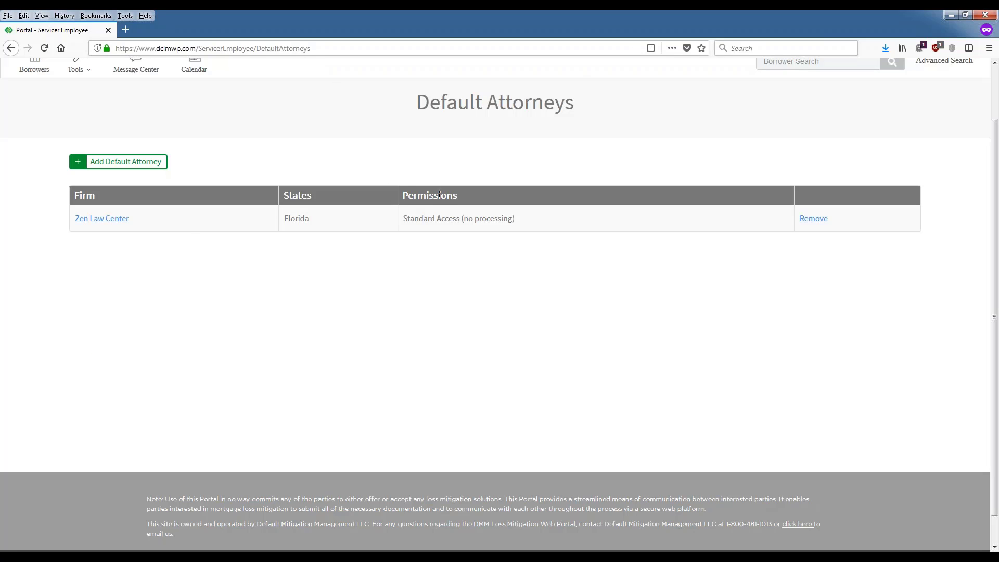
scroll(538, 245, up, 2)
click(927, 82)
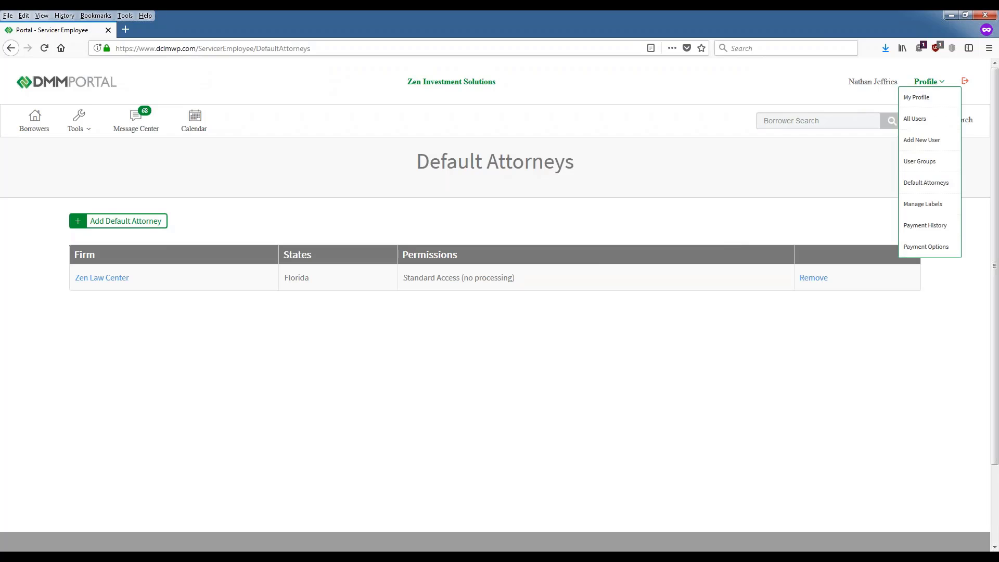
click(926, 182)
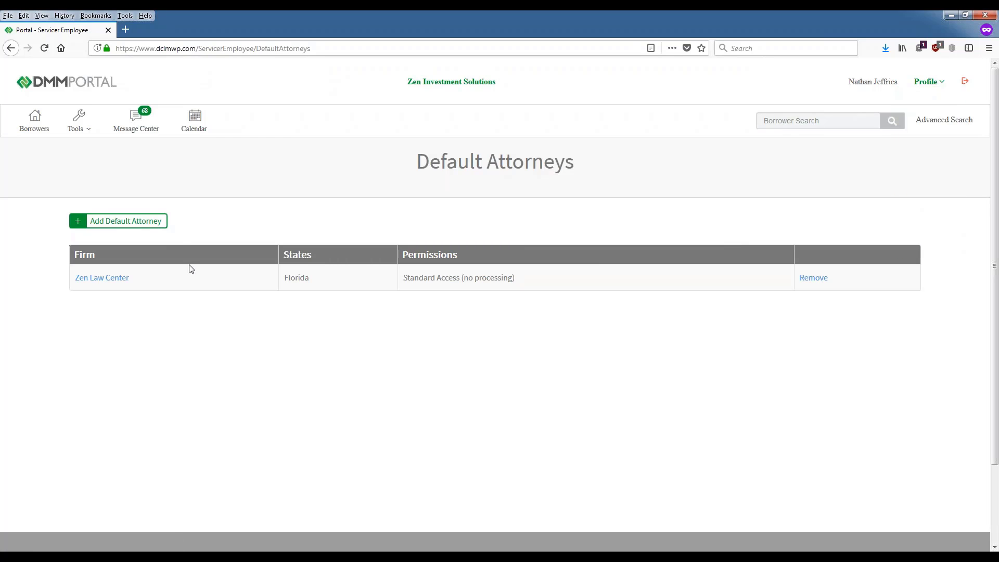
click(94, 281)
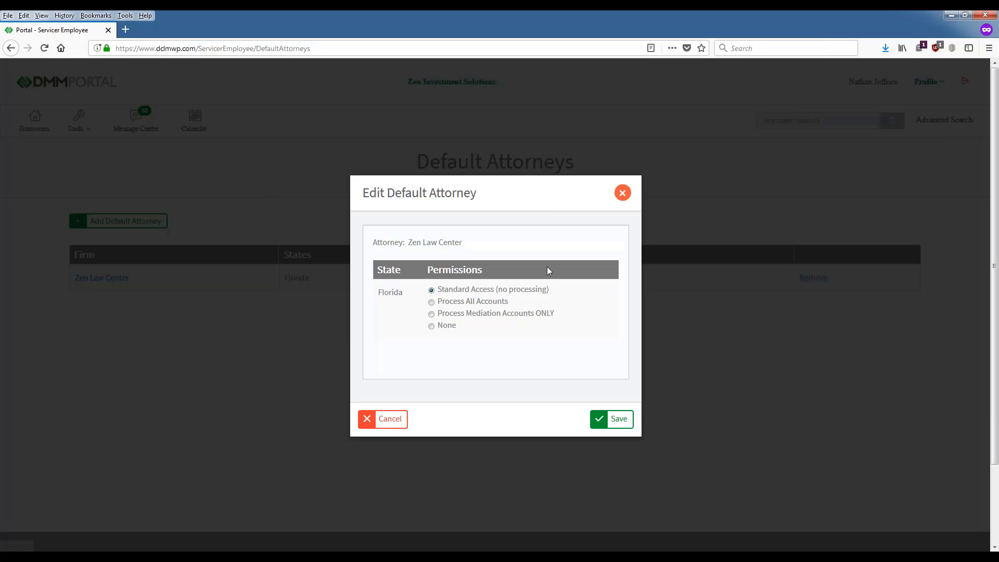
click(621, 196)
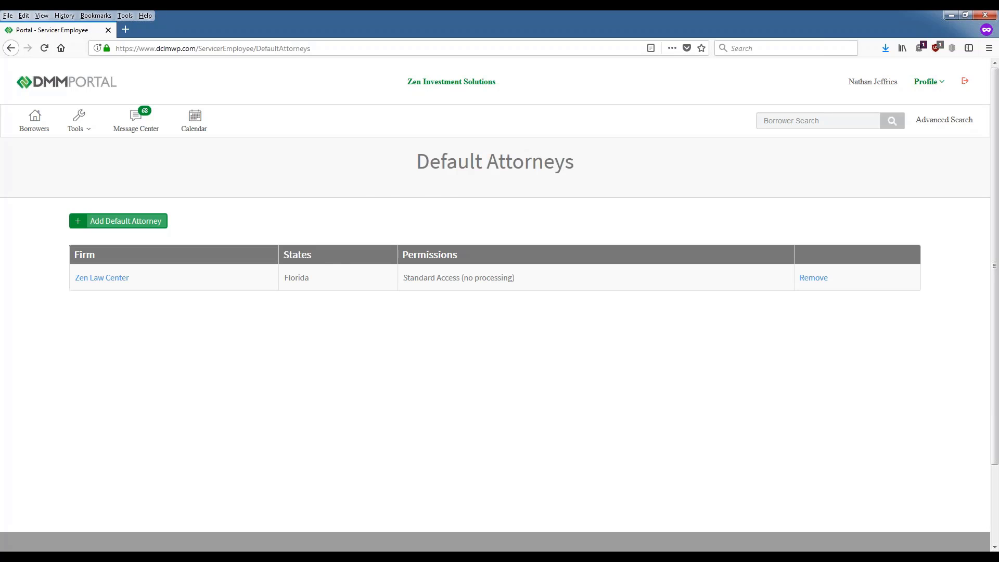
click(130, 223)
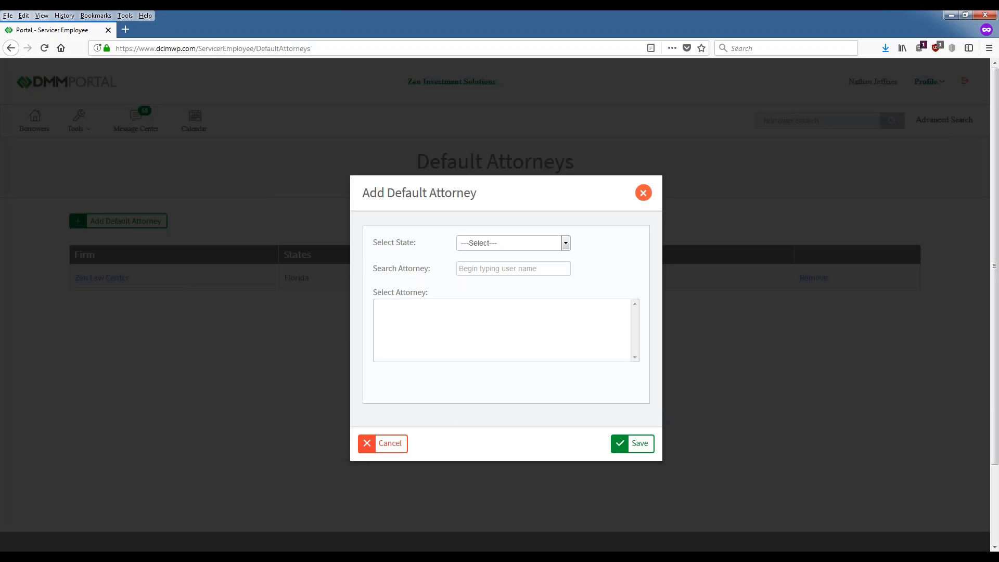
click(643, 194)
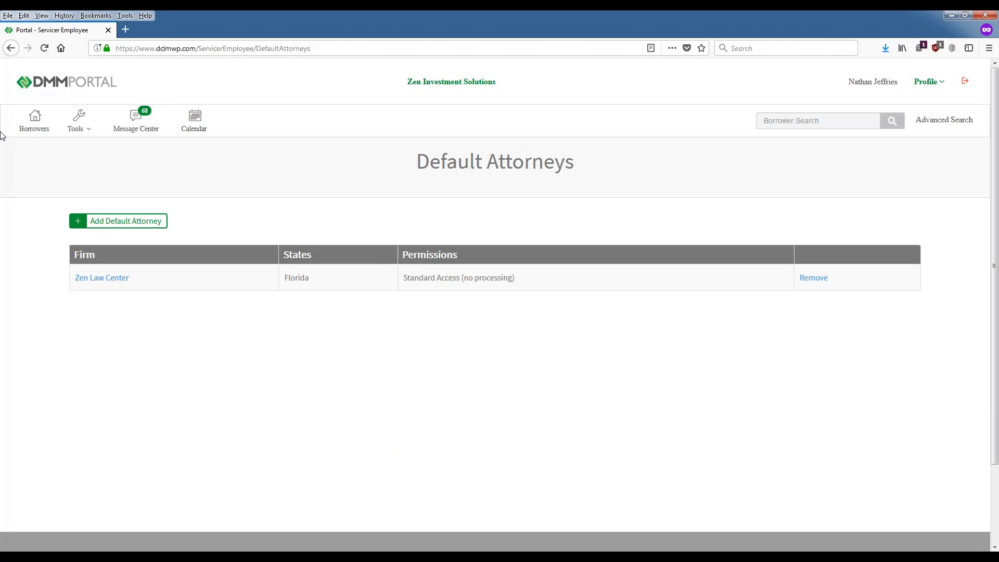
Step: Open the Borrowers list and review the New accounts, including the 2-days-old row
click(29, 128)
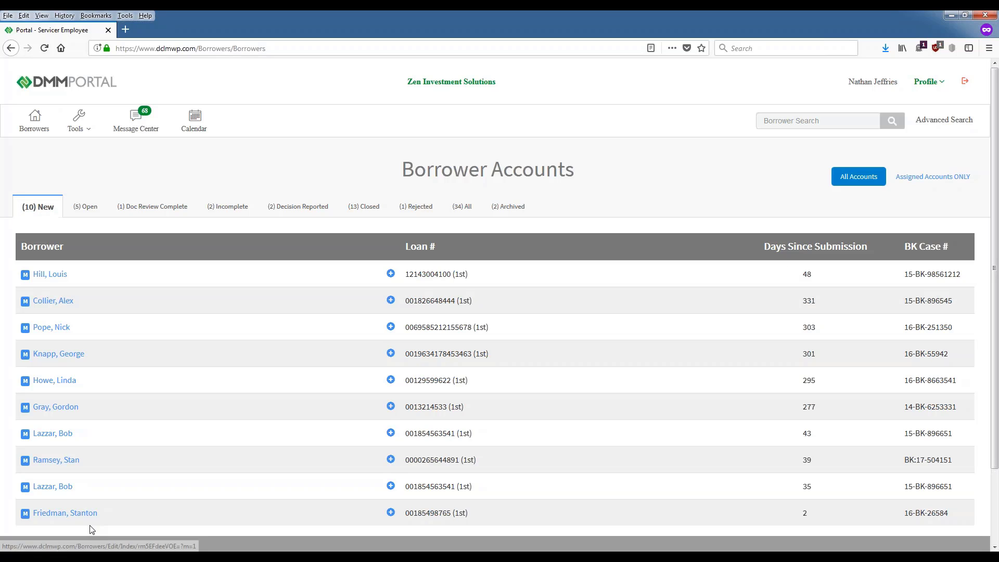
scroll(31, 455, down, 2)
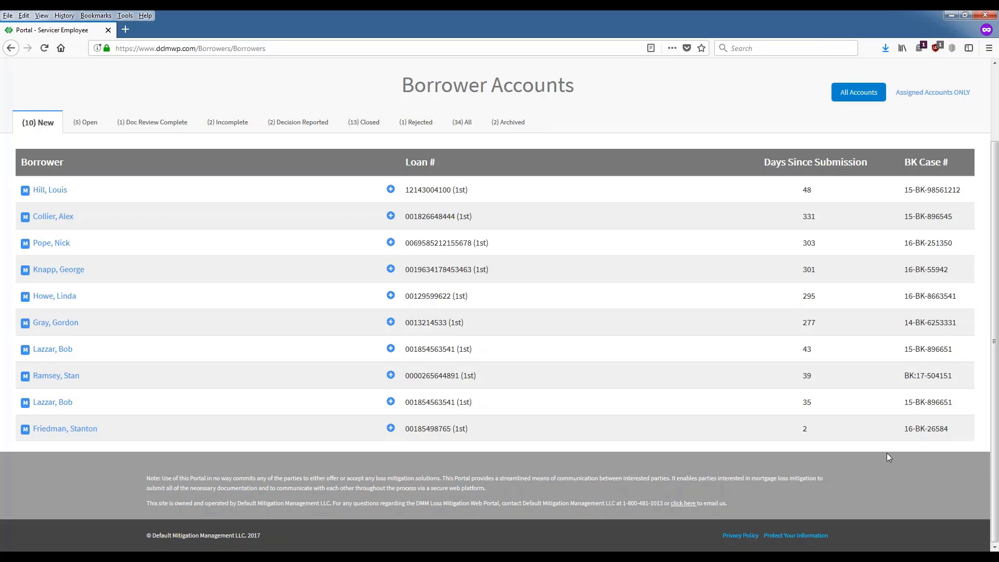
double_click(807, 427)
scroll(882, 488, up, 3)
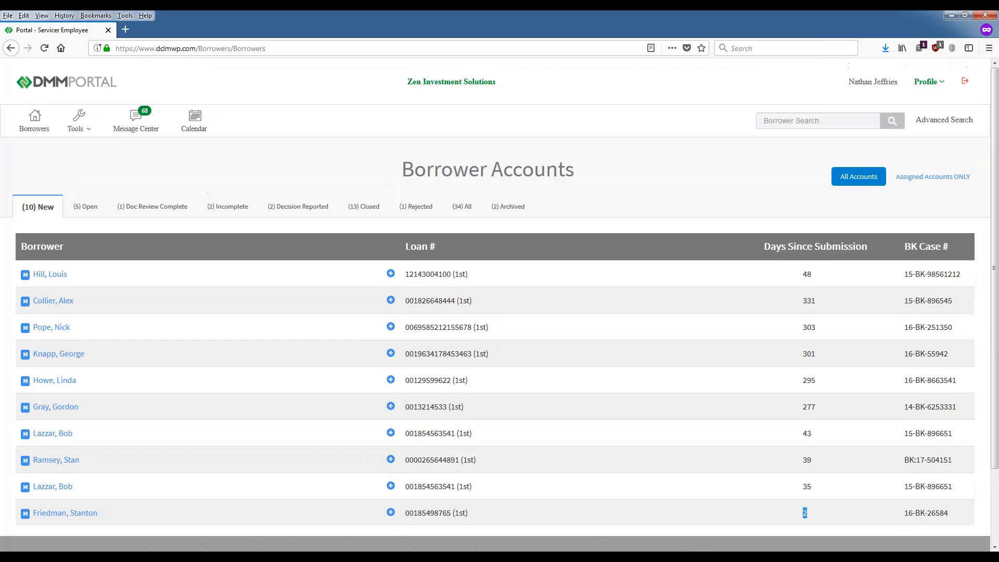
click(785, 121)
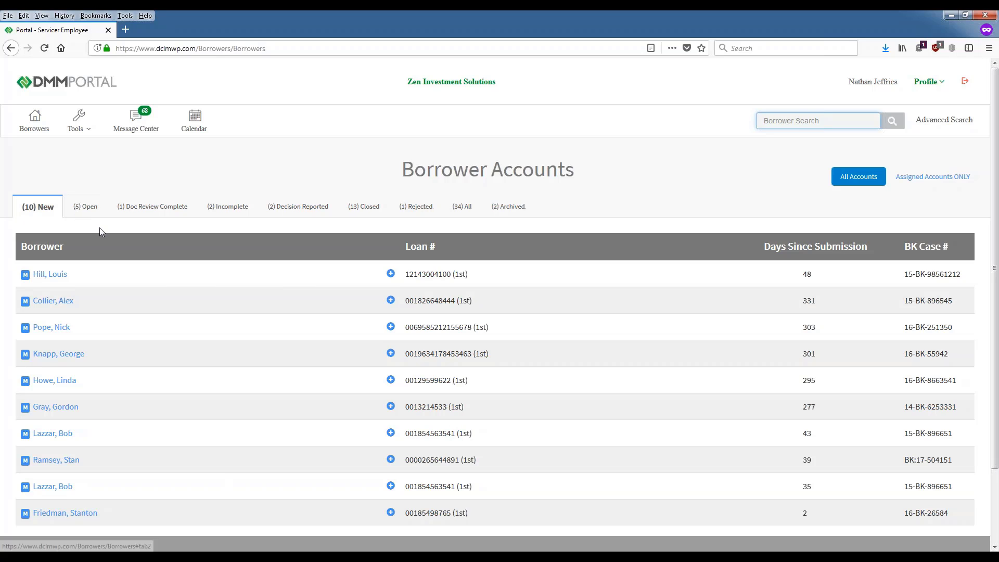
Step: Browse the Open and Doc Review Complete tabs, then open the last New borrower account
click(104, 207)
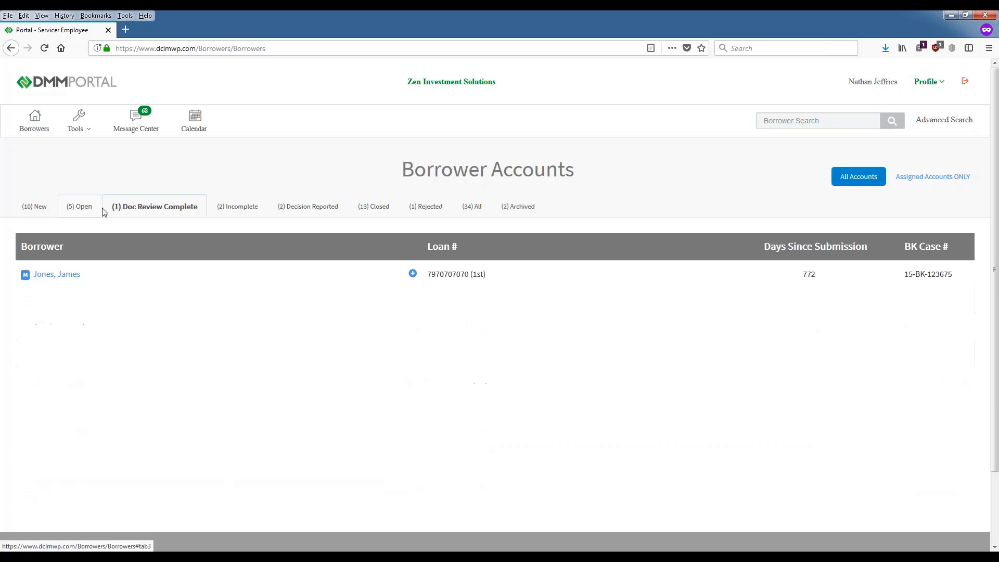
click(31, 206)
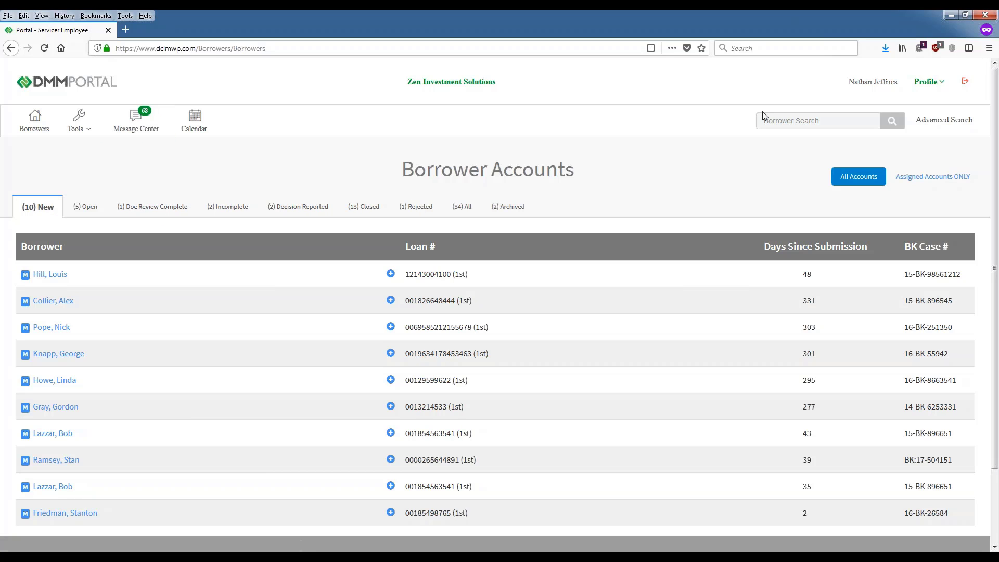
click(791, 121)
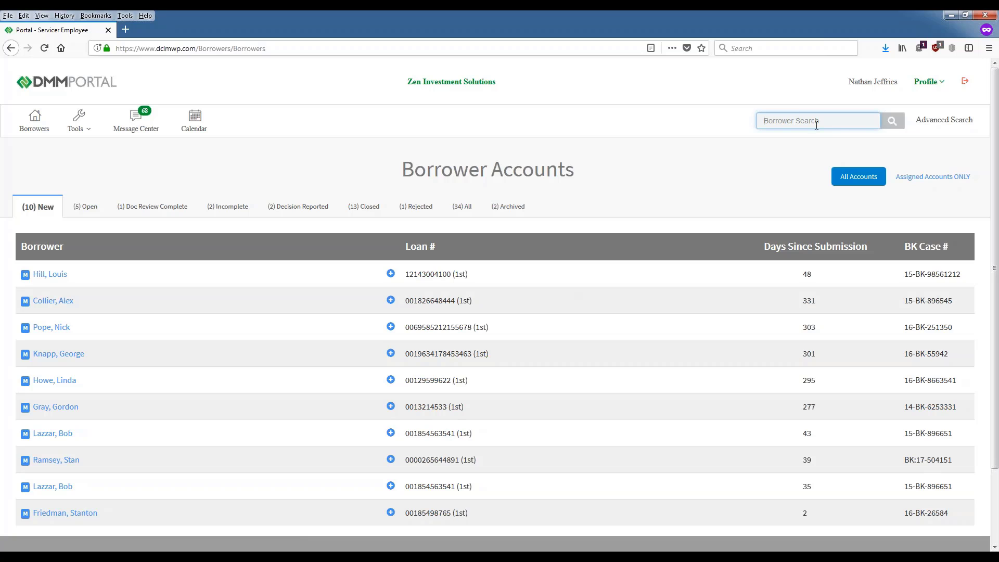
click(82, 206)
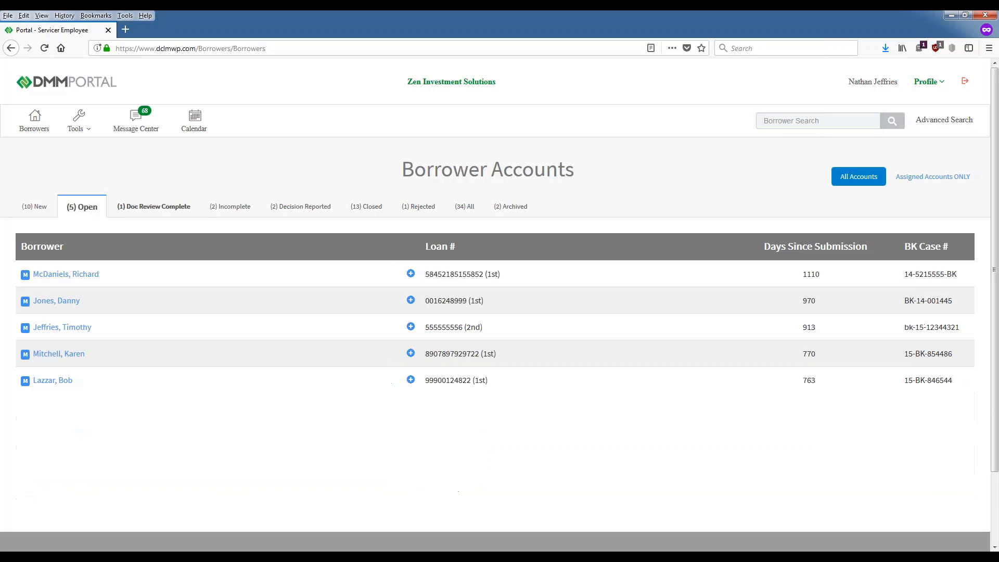
click(152, 207)
click(31, 208)
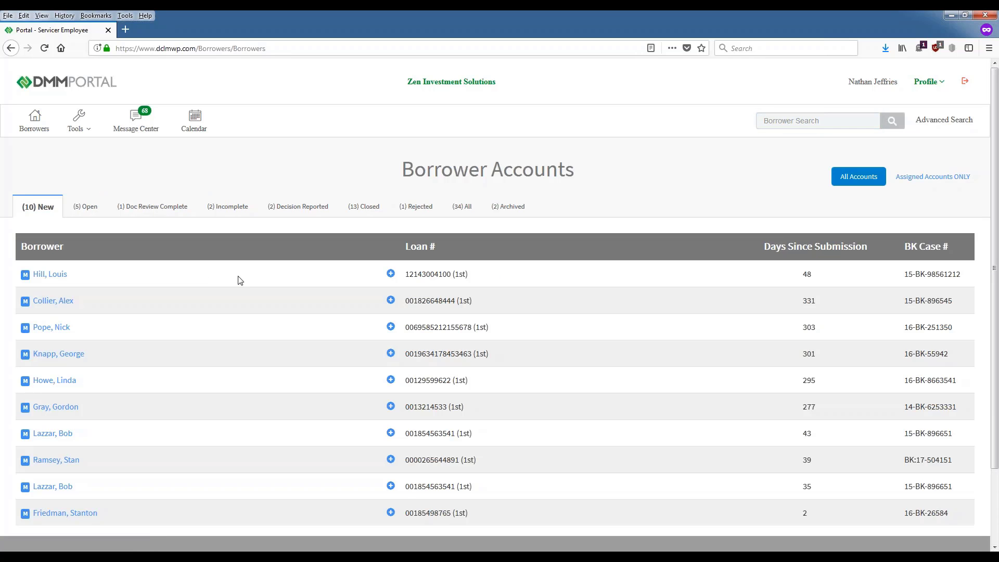
scroll(578, 274, down, 2)
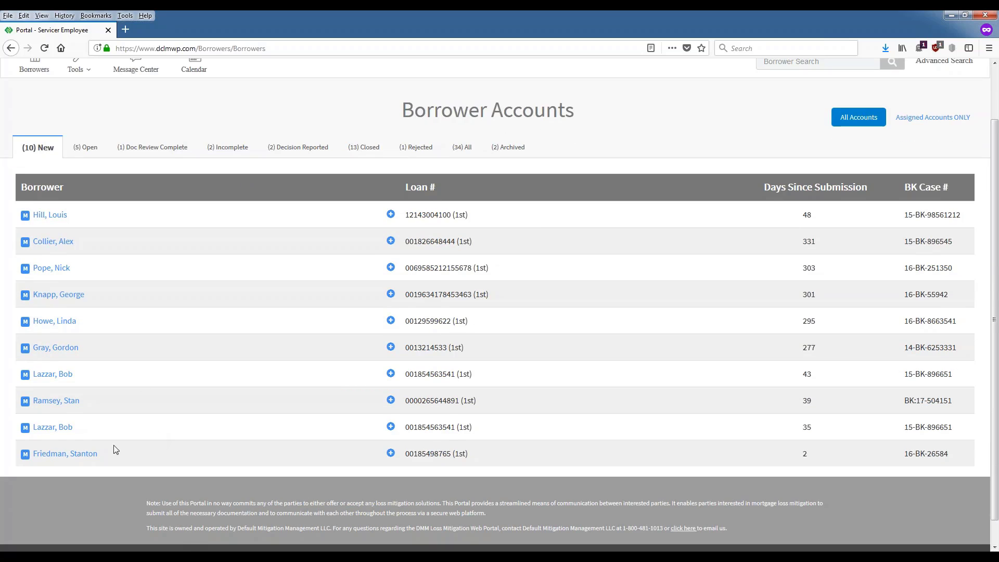
click(57, 459)
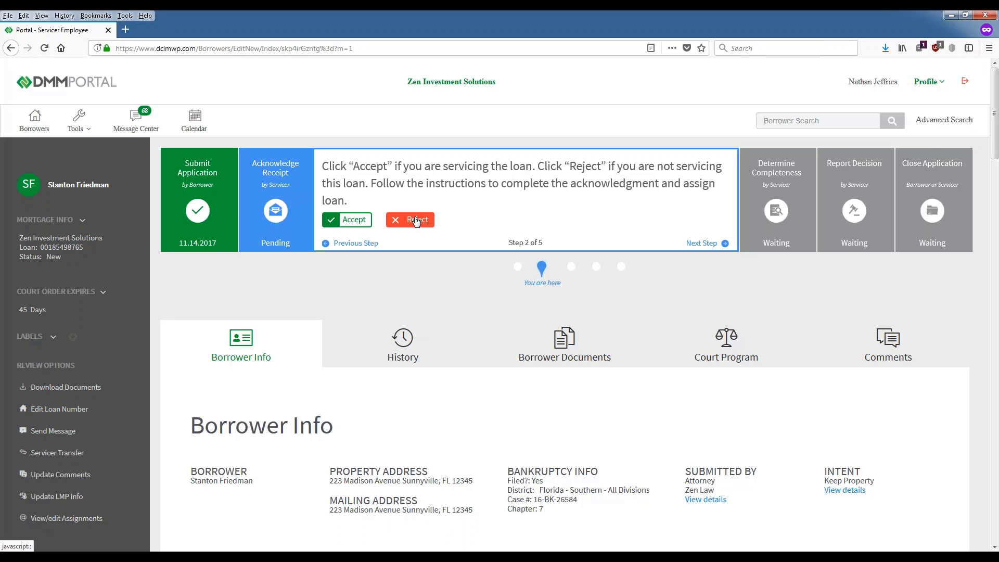
Step: Accept servicing of the loan and list the default attorney choices in Assign Borrower
click(348, 222)
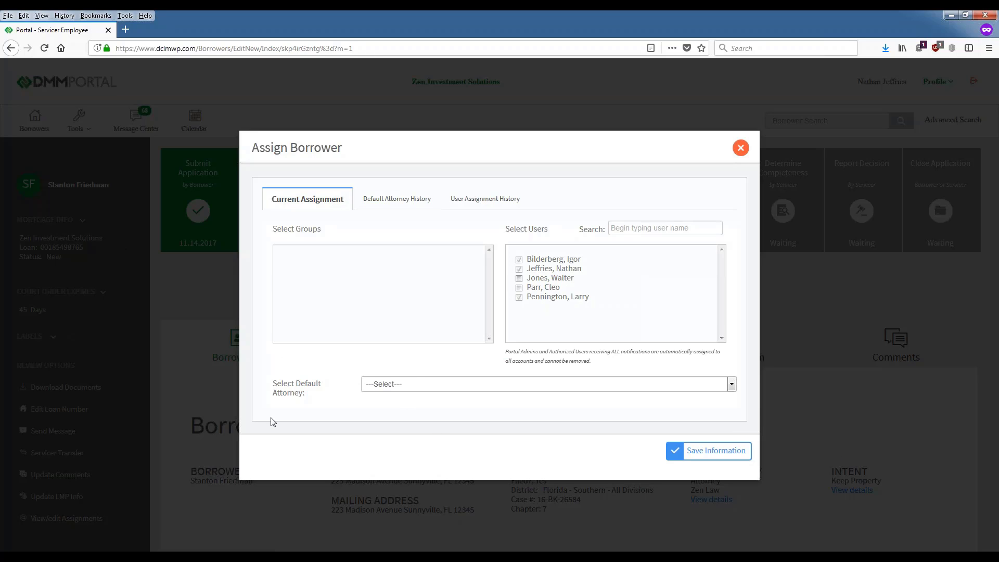
click(732, 385)
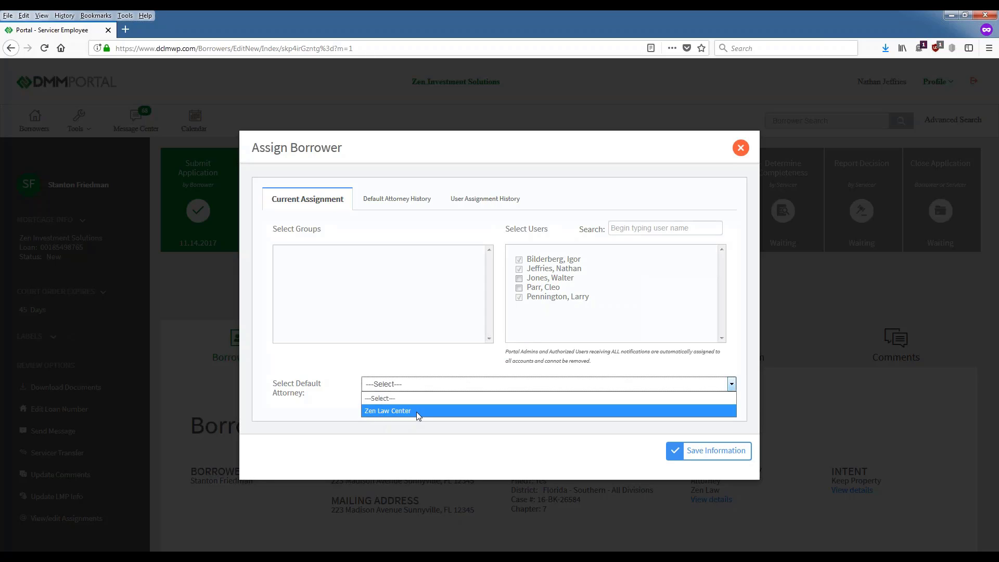
Step: Pick Zen Law Center from the Select Default Attorney list
click(389, 411)
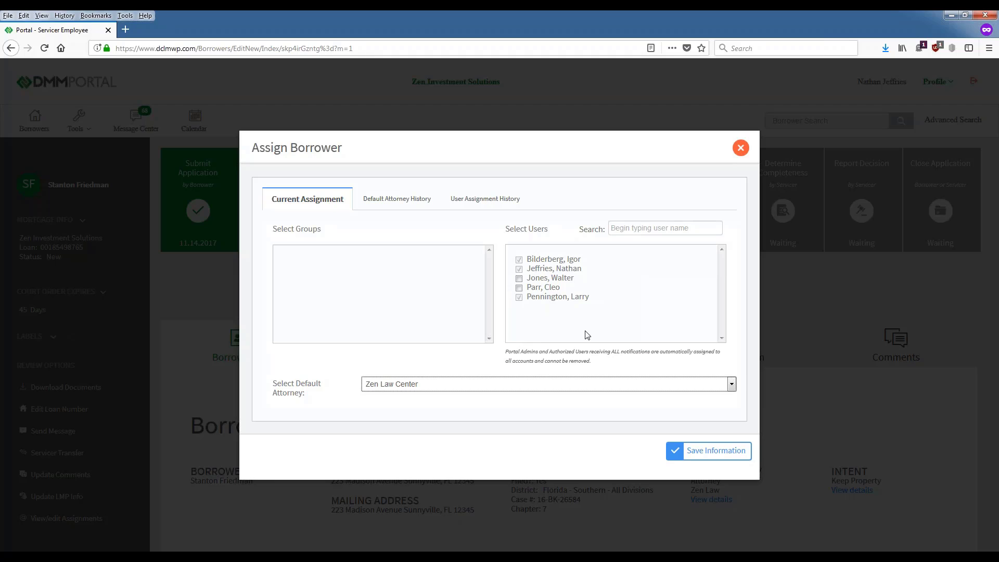
Step: Assign two more unassigned users to the account and save the assignments
click(519, 279)
click(518, 288)
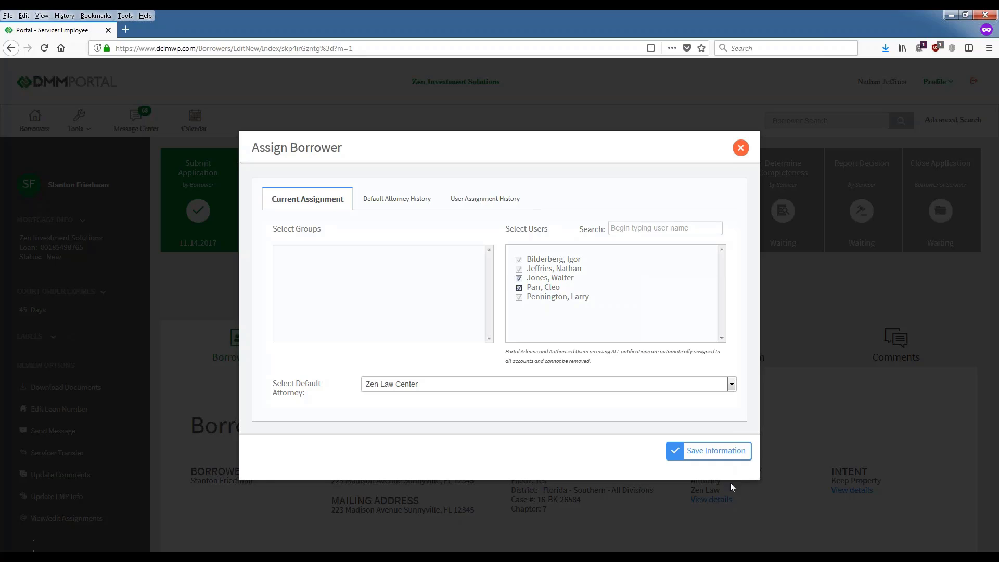
click(722, 451)
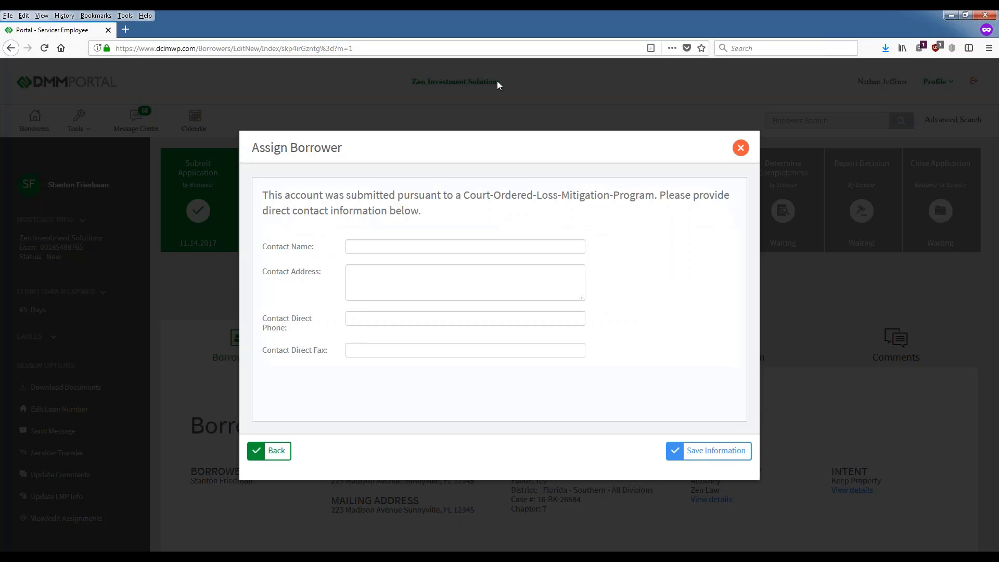
Step: Enter 'Test' as the contact name and the contact address
click(415, 245)
text(Test)
key(Tab)
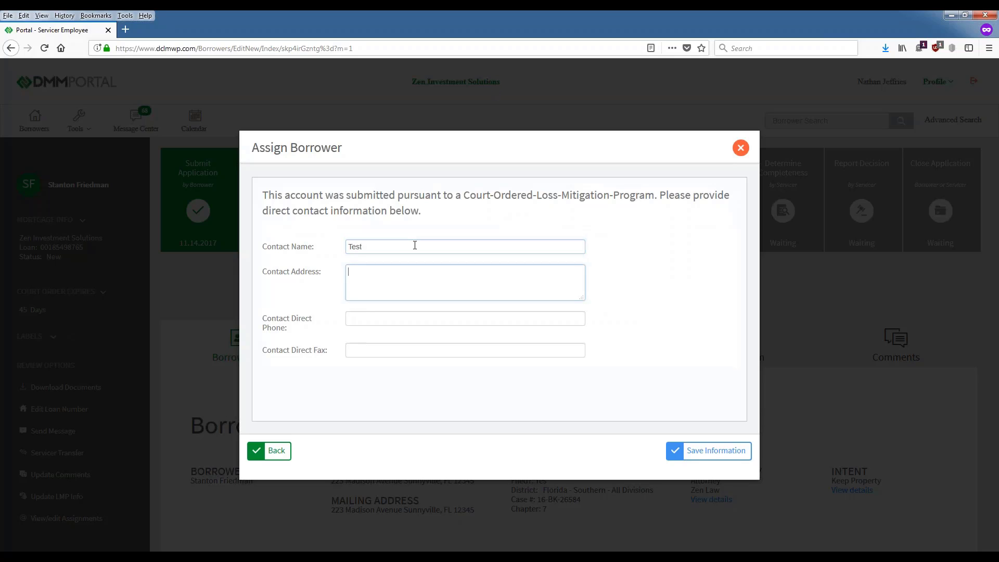
text(Test)
Step: Enter a direct phone number and copy the same number into Direct Fax
key(Tab)
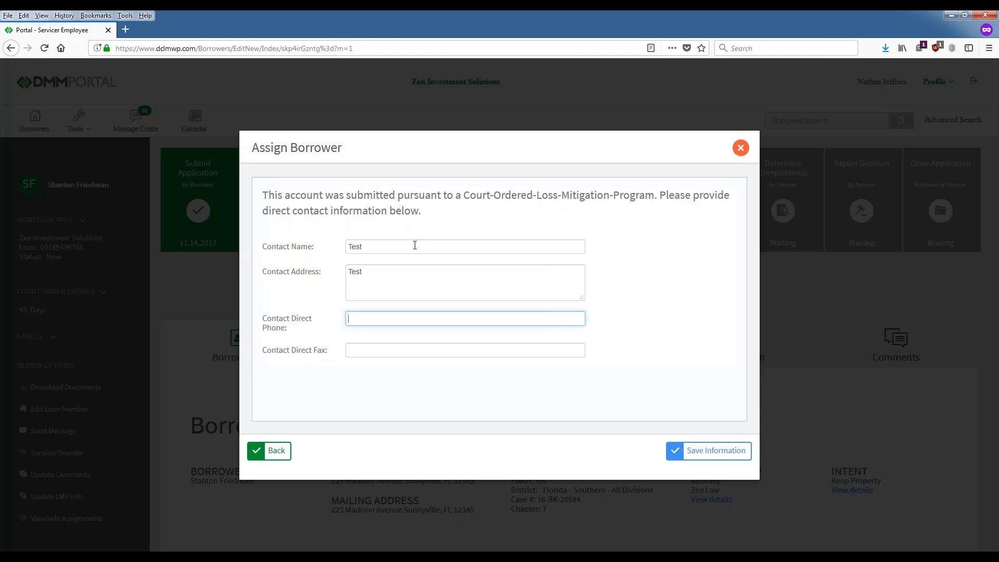
text(5555555555)
key(ctrl+a)
key(ctrl+c)
click(350, 353)
key(ctrl+v)
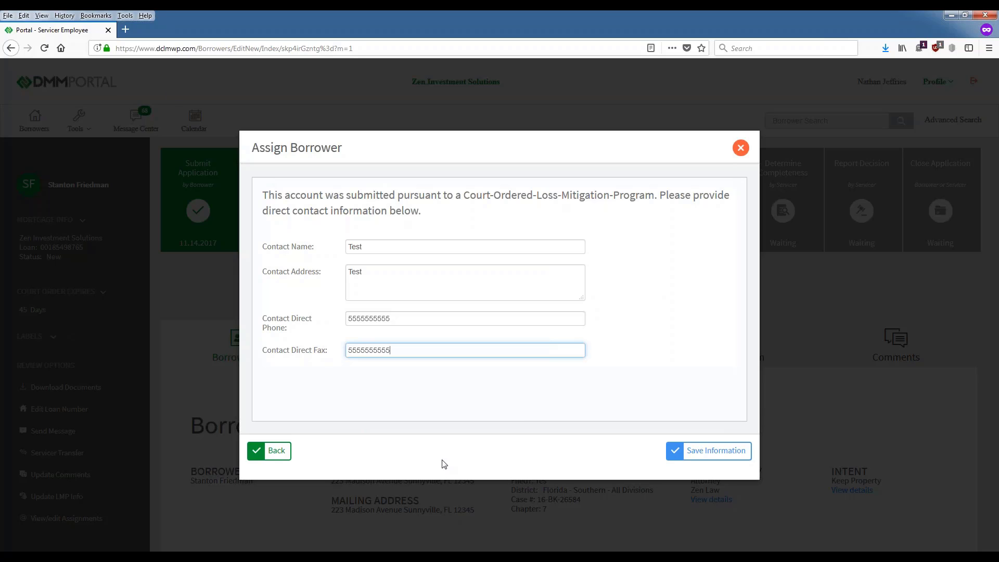
Step: Save the contact details and confirm the account is Open, awaiting Determine Completeness
click(690, 455)
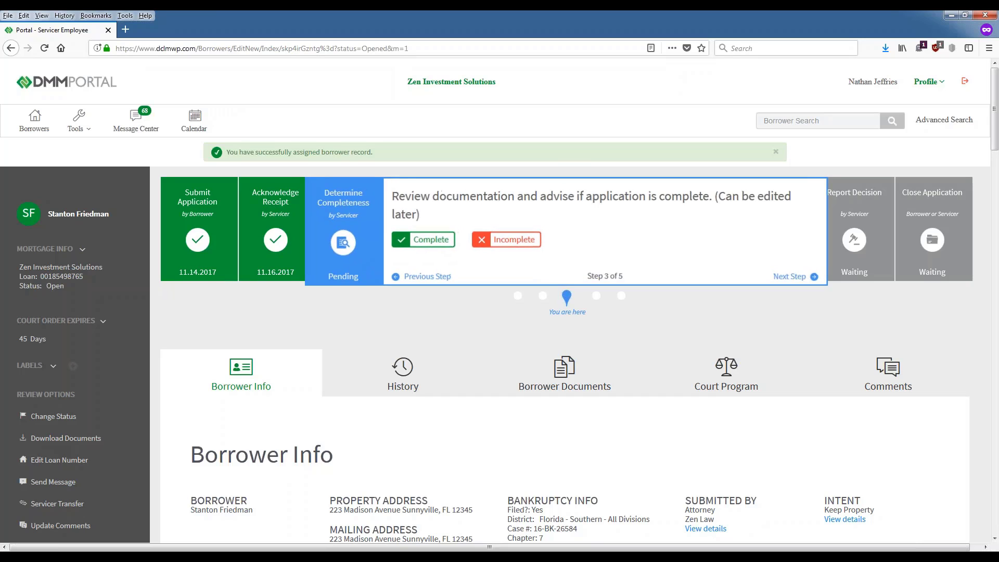
drag(19, 285, 65, 286)
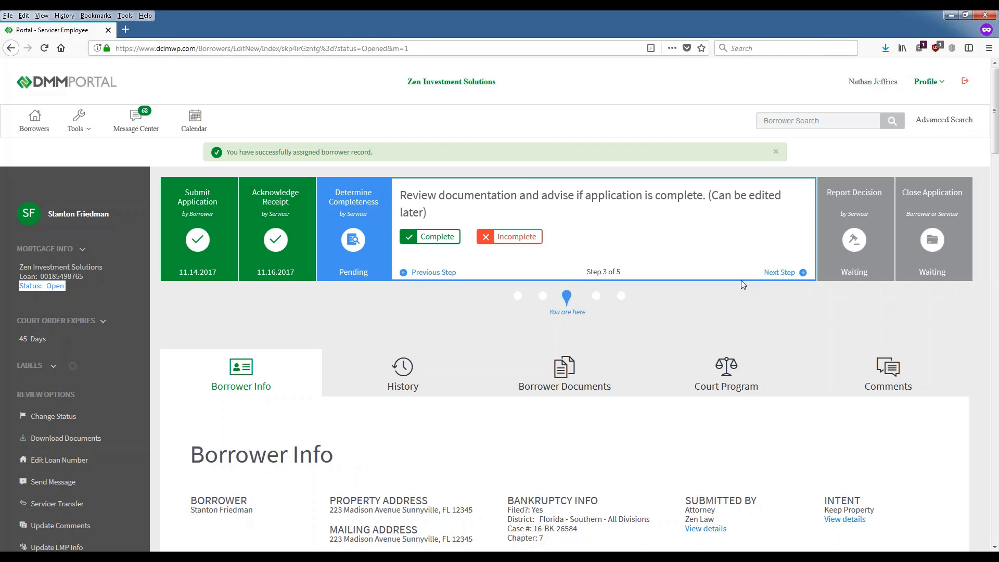
scroll(671, 374, down, 2)
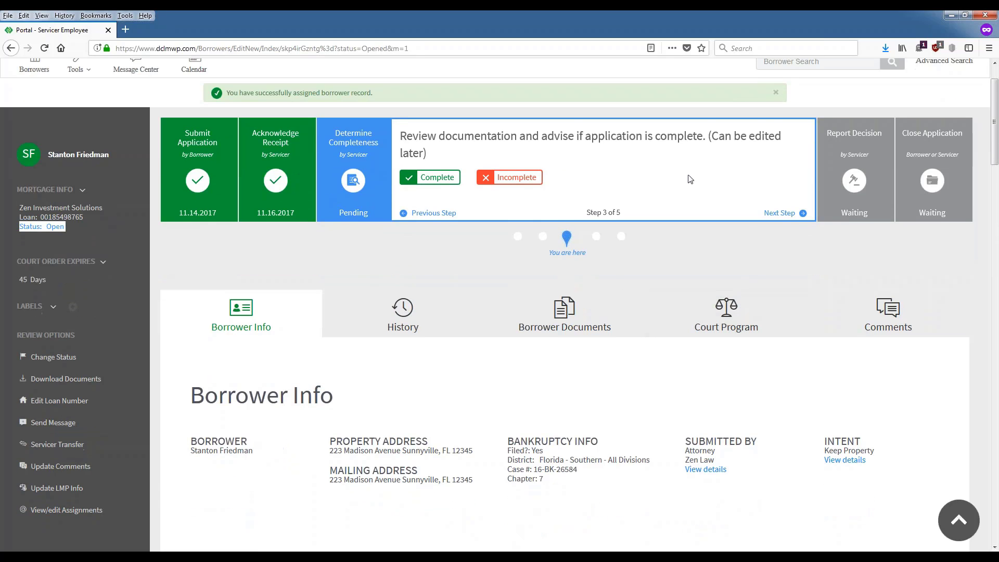
scroll(520, 260, down, 2)
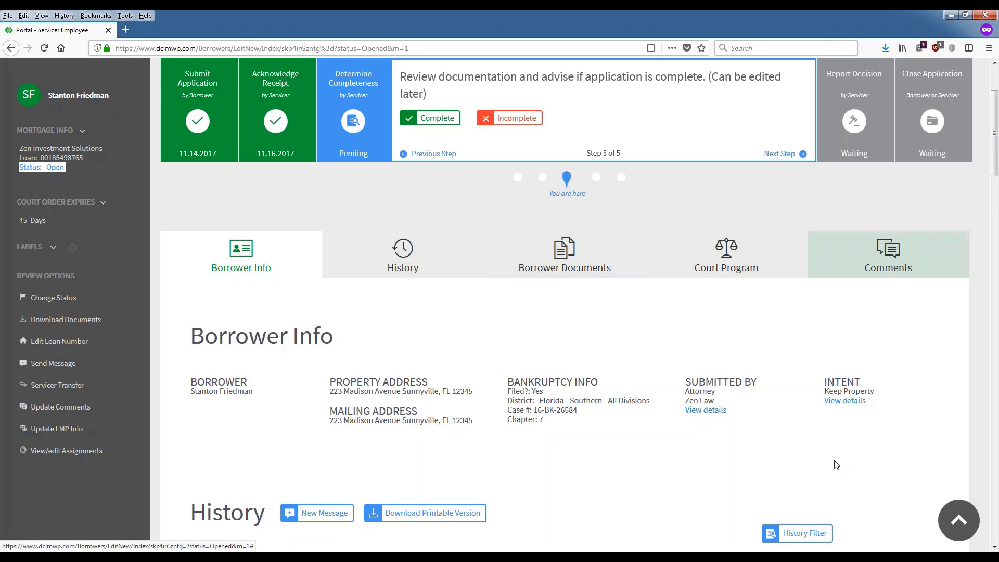
scroll(836, 464, down, 3)
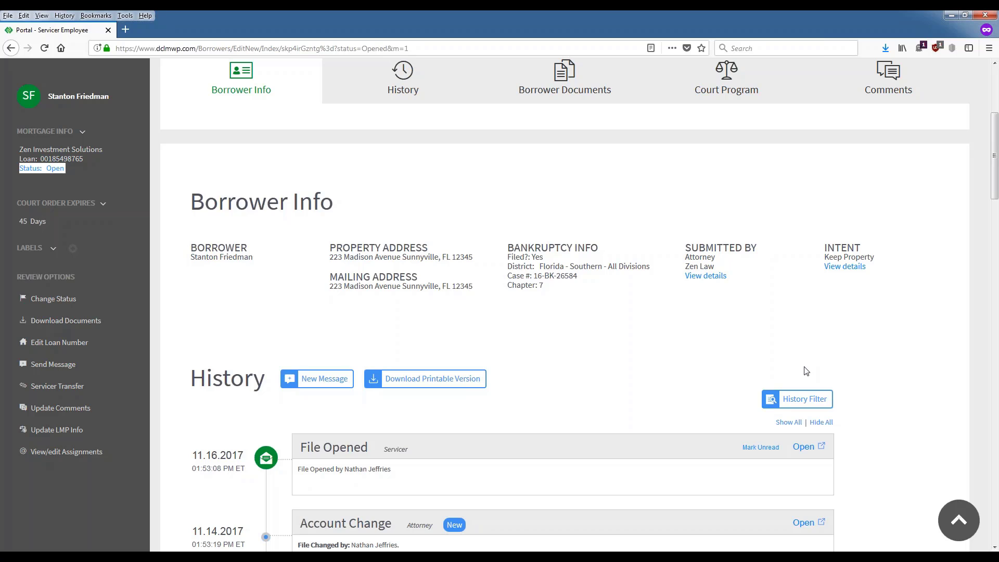
scroll(469, 346, down, 2)
scroll(469, 344, down, 4)
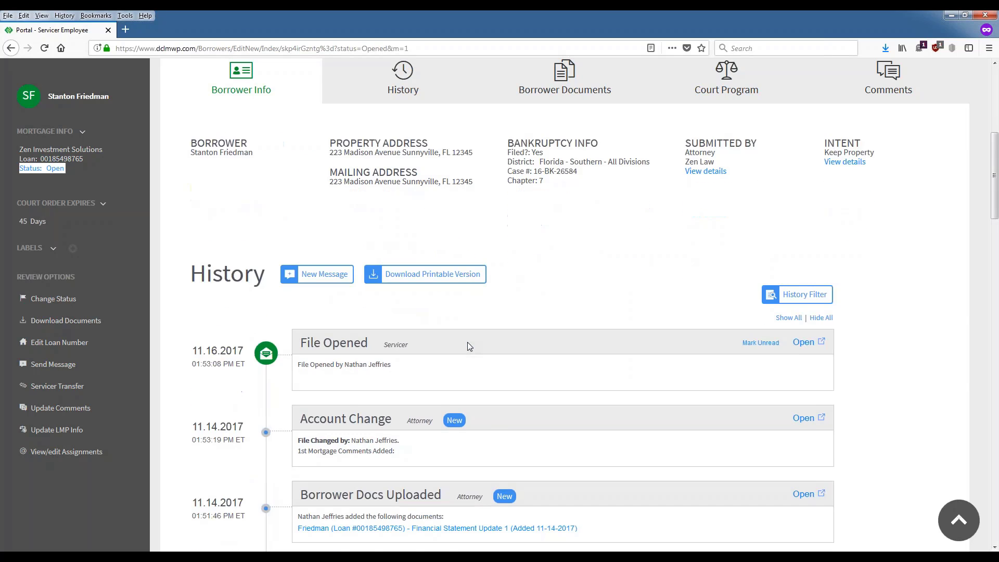
scroll(469, 480, down, 2)
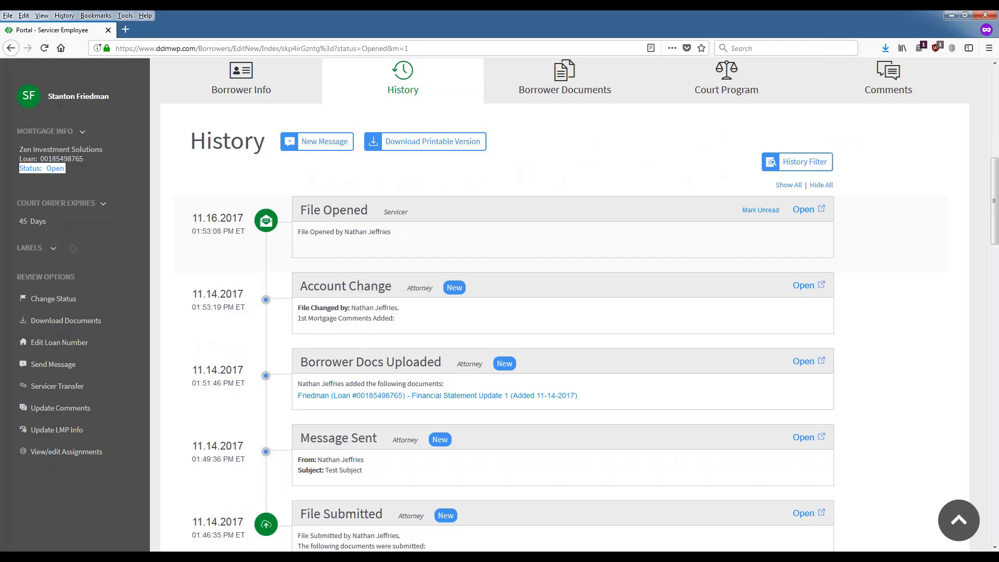
scroll(479, 263, down, 4)
scroll(419, 225, up, 2)
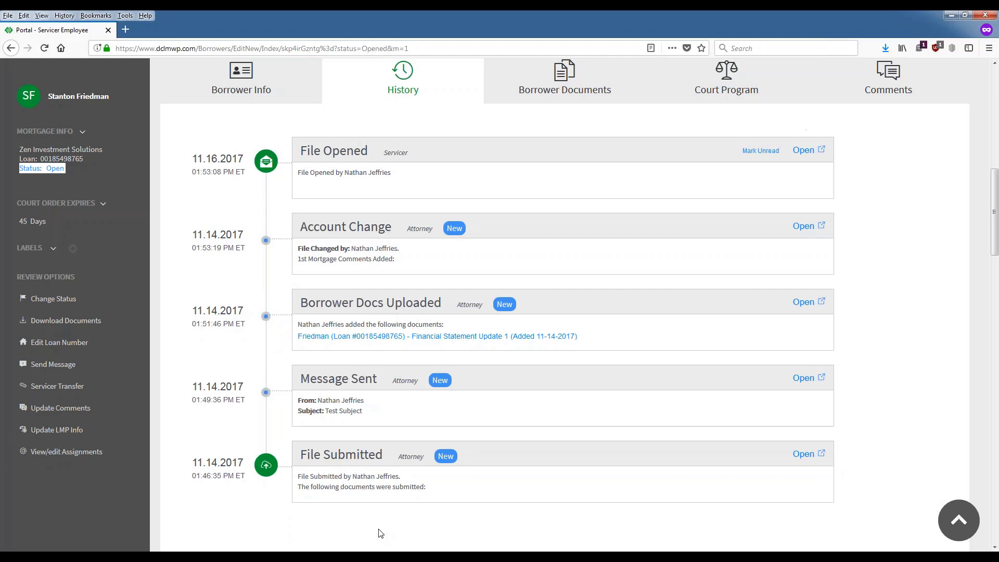
scroll(286, 484, down, 2)
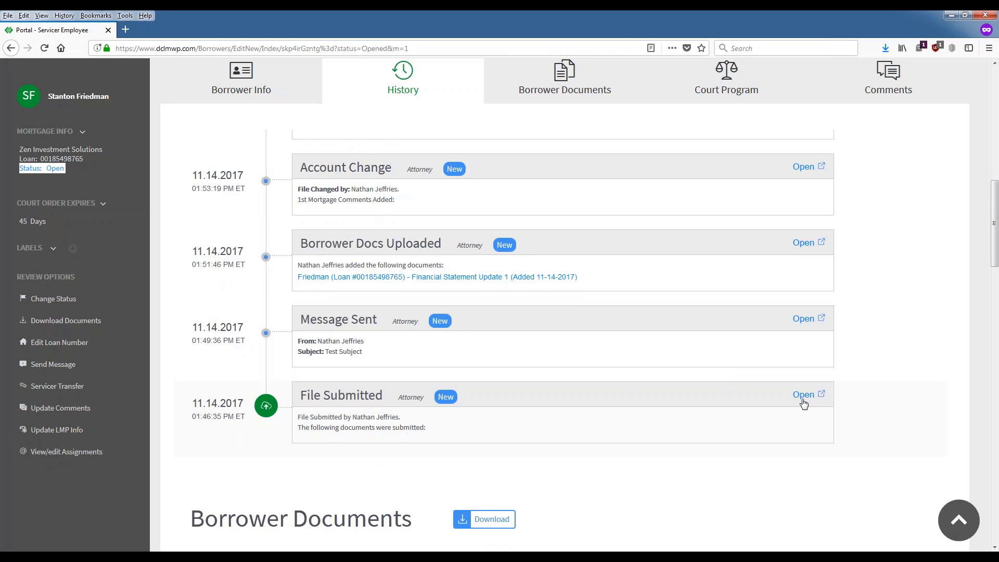
Step: Review the File Submitted entry's five email recipients and delivery statuses, then collapse it
click(752, 427)
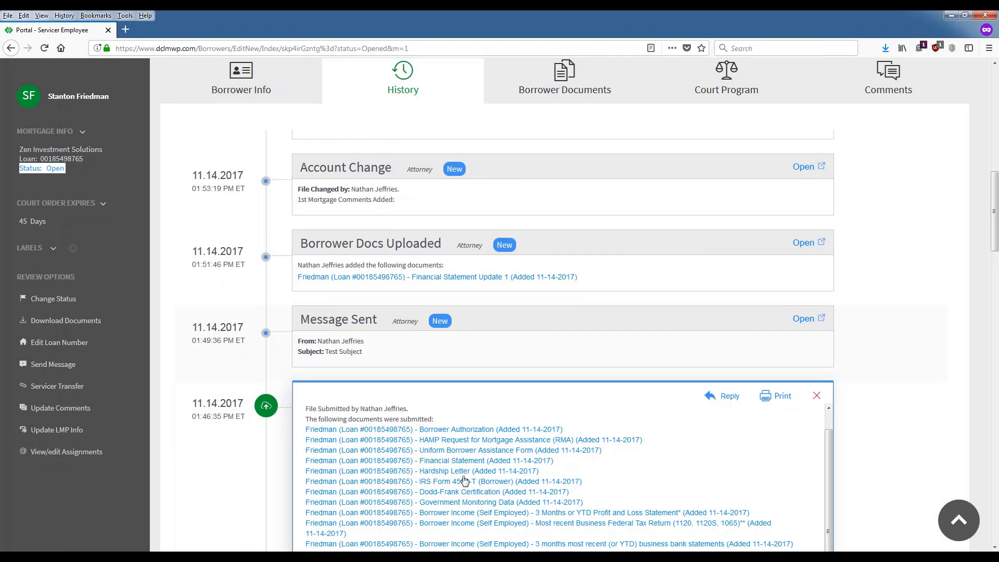
scroll(452, 411, down, 2)
scroll(457, 412, down, 2)
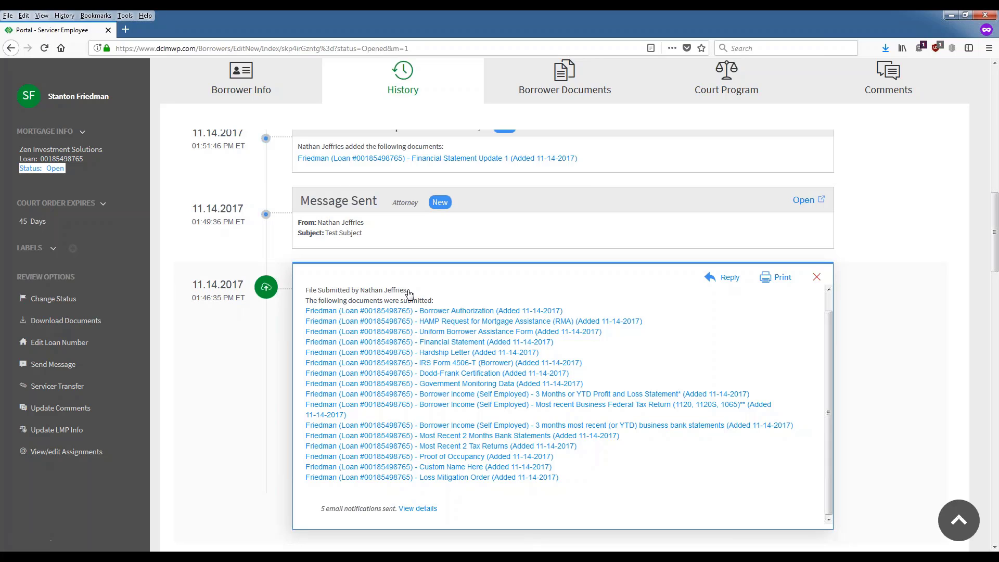
drag(409, 291, 359, 291)
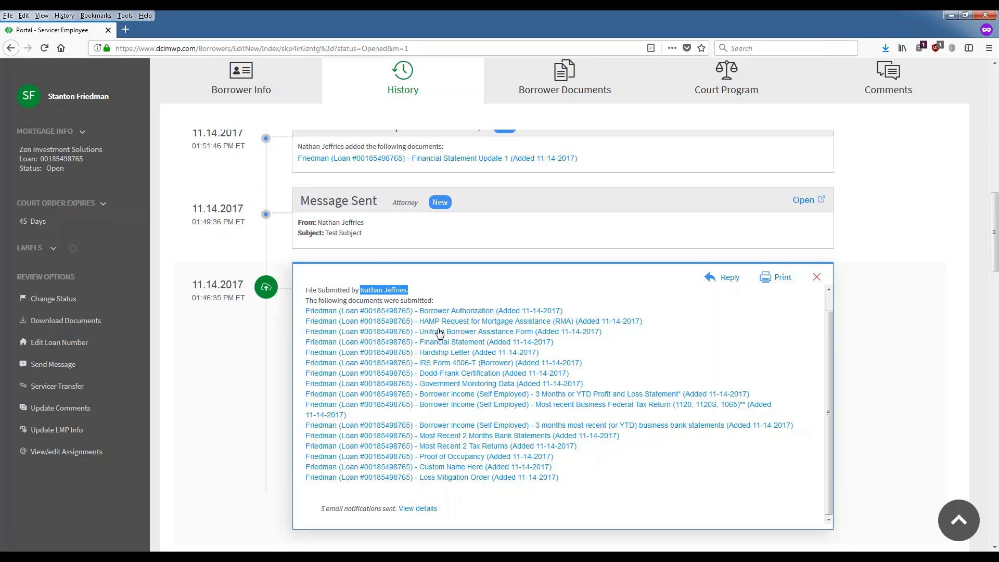
scroll(395, 405, down, 2)
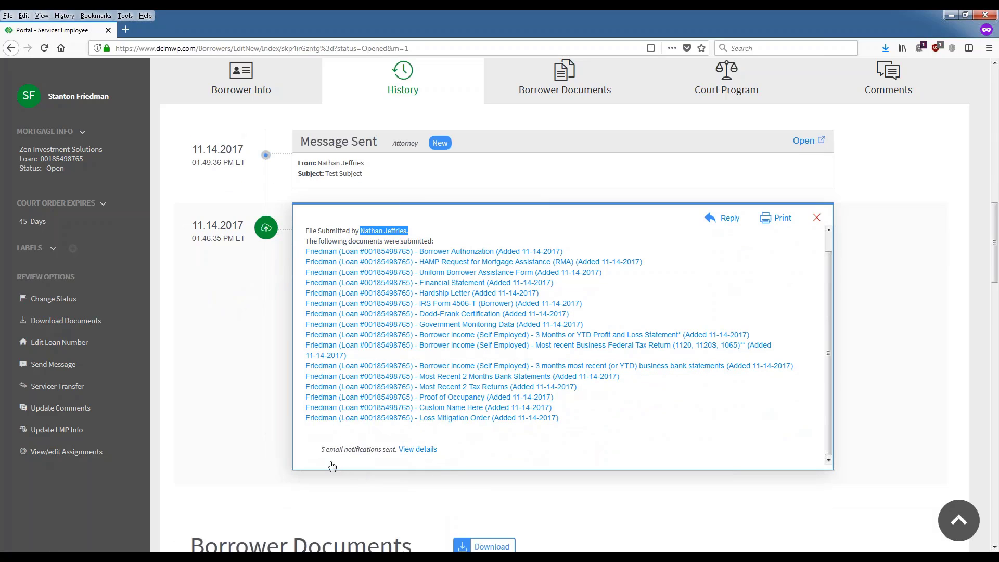
click(425, 453)
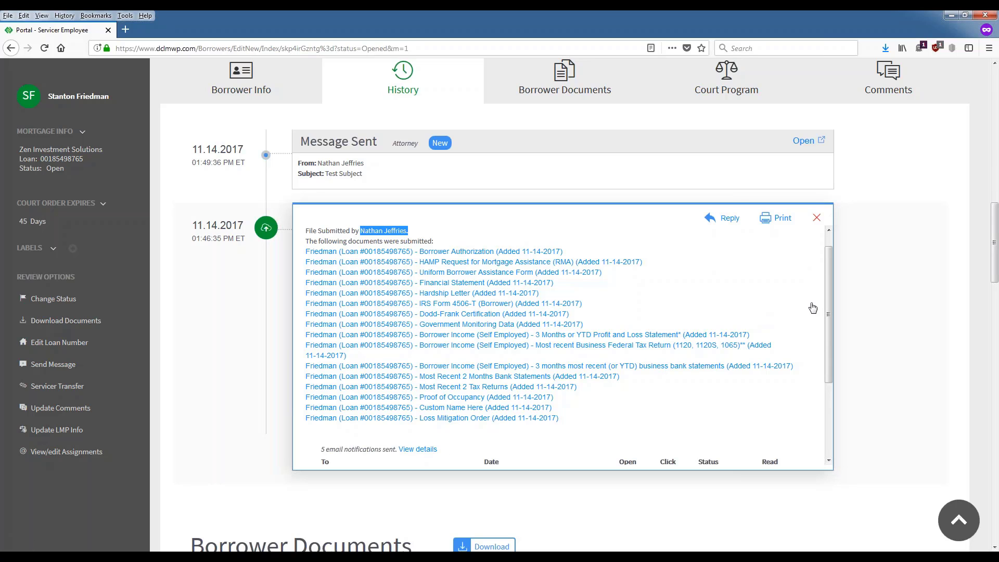
scroll(826, 310, down, 4)
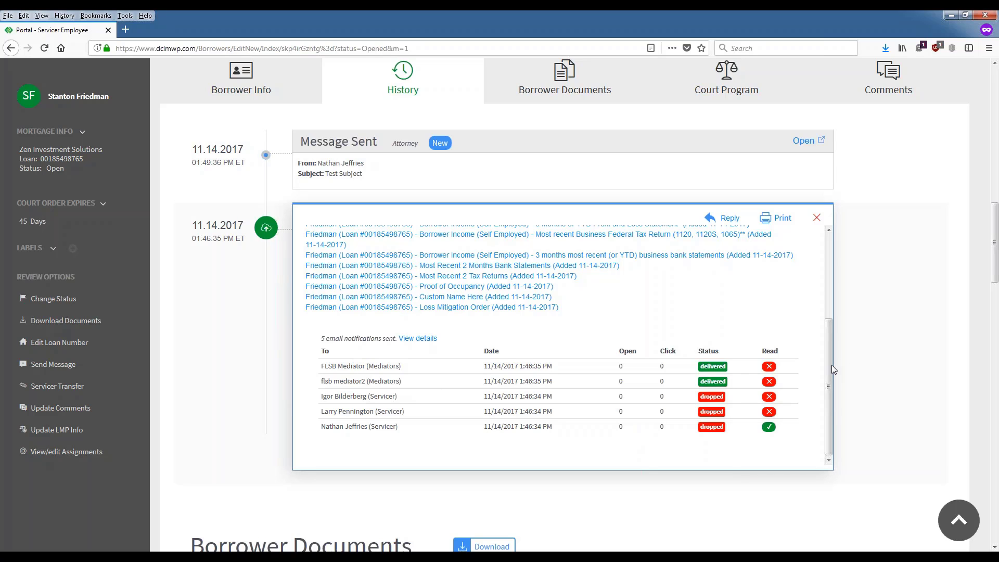
drag(829, 358, 831, 298)
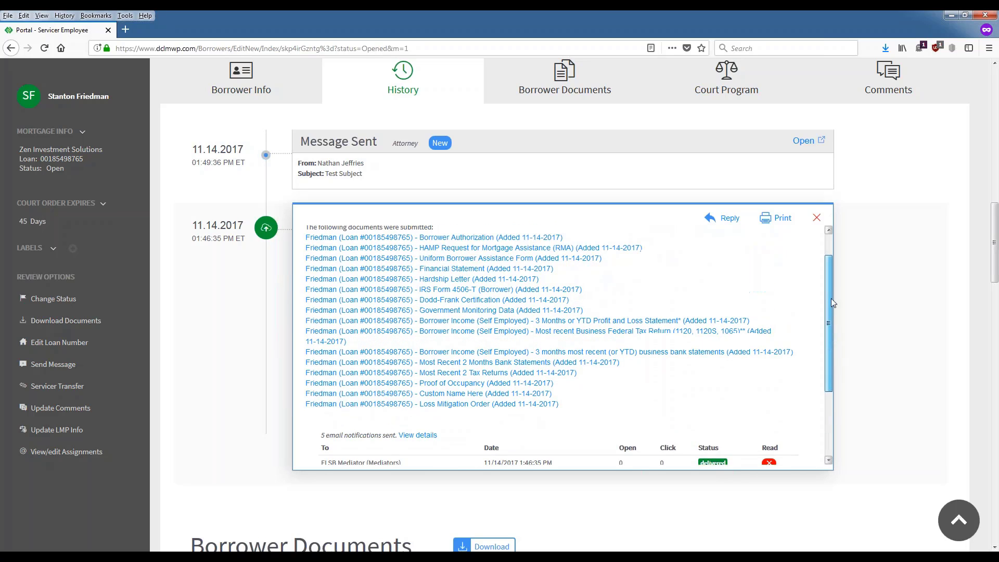
click(817, 218)
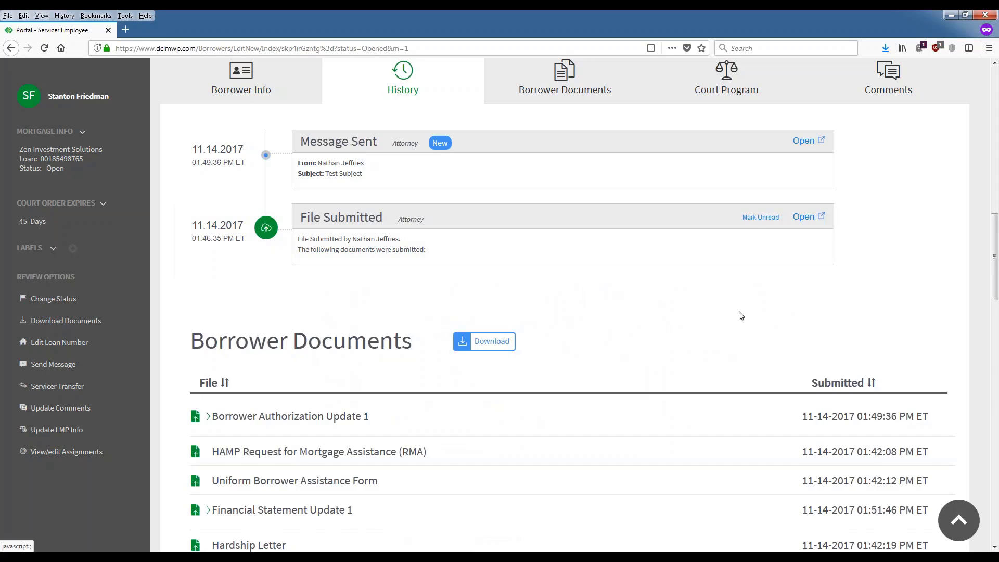
scroll(740, 318, up, 5)
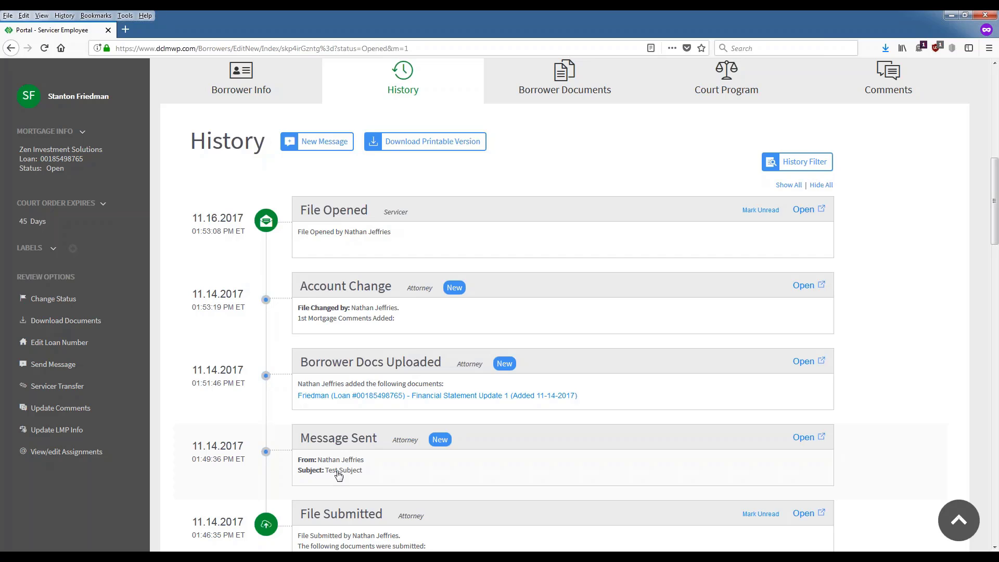
scroll(747, 330, down, 2)
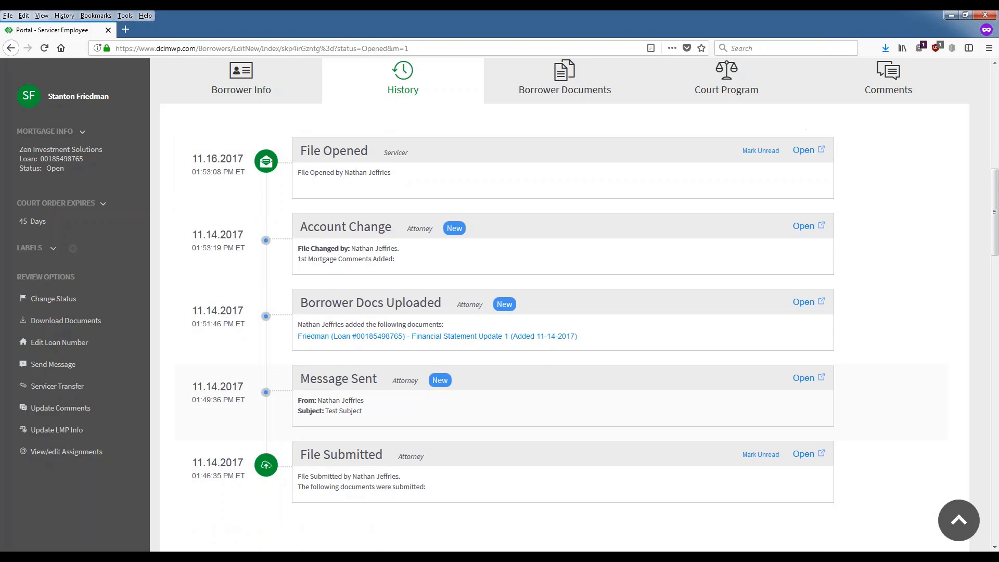
scroll(587, 382, up, 4)
scroll(629, 396, up, 2)
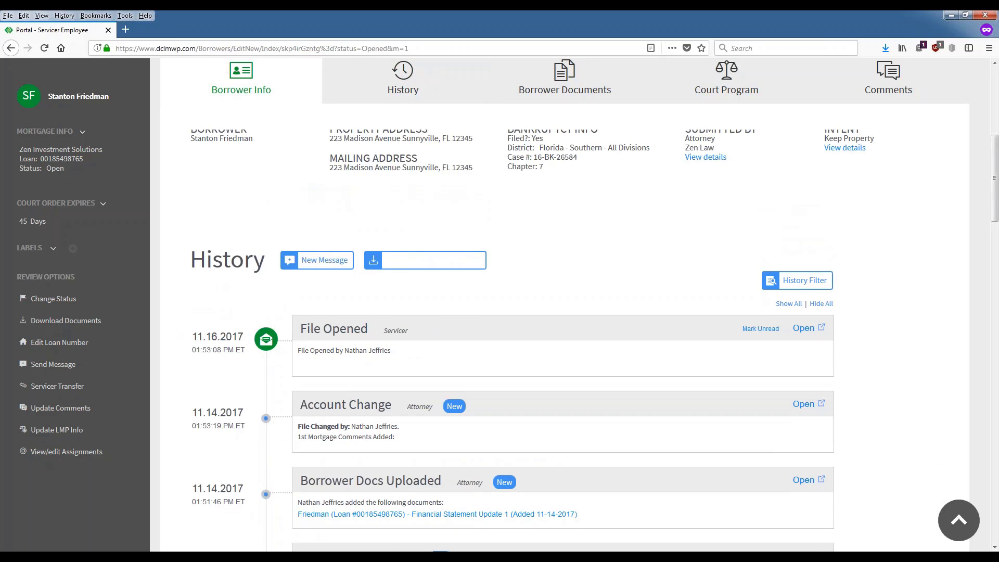
Step: Compose a new message to Borrower and Mediator with subject and body 'Test'
click(326, 265)
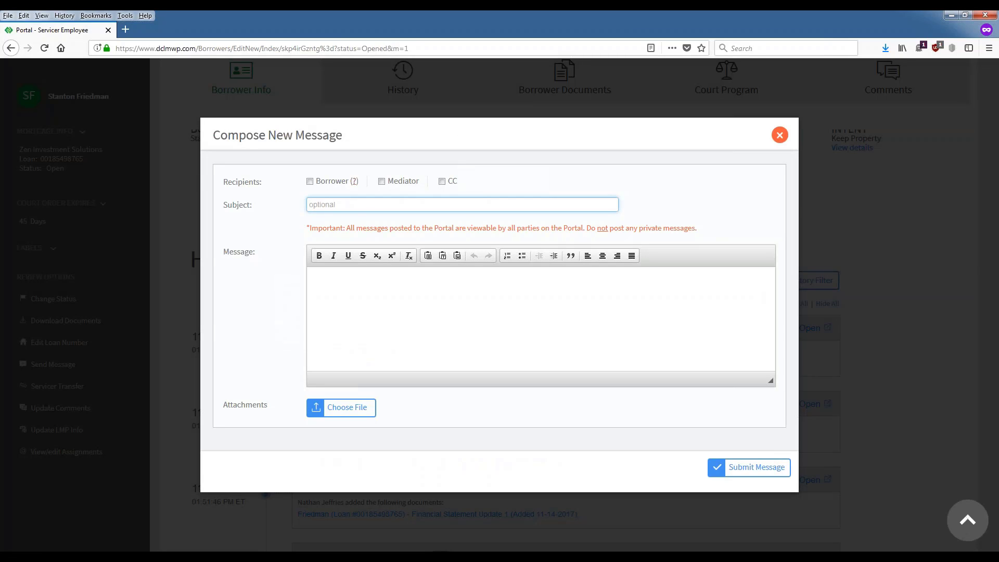
click(310, 181)
click(382, 182)
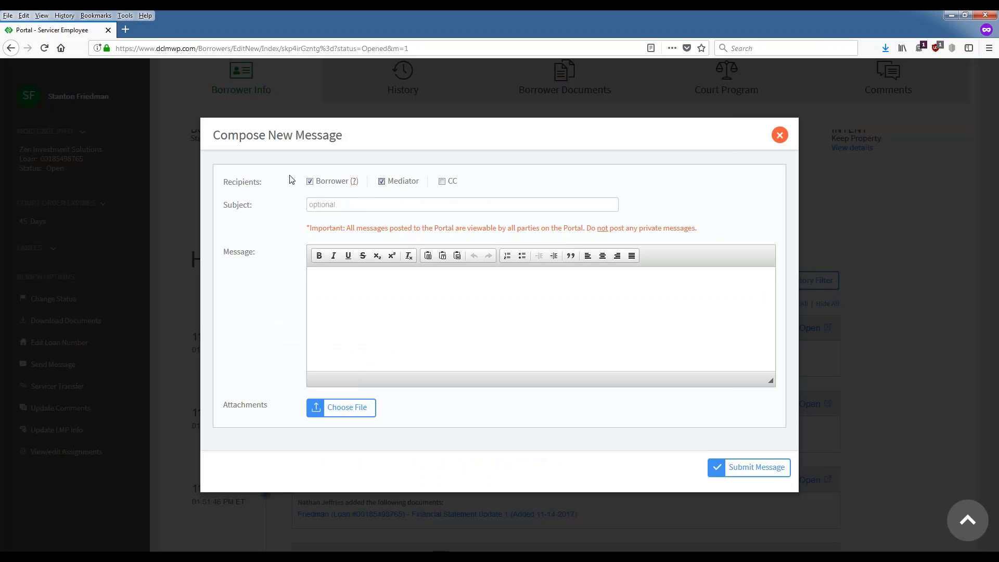
click(351, 199)
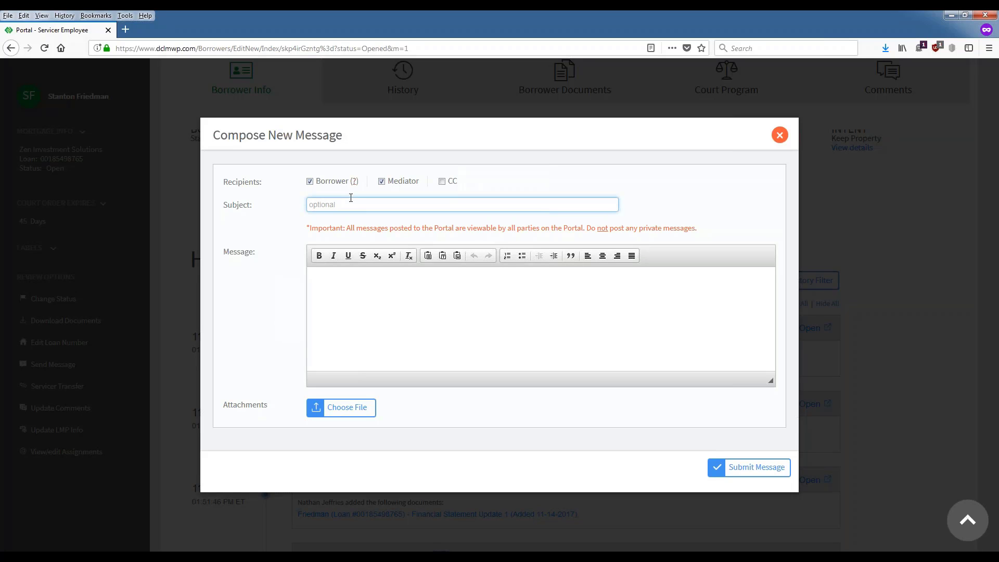
text(e)
text(est)
click(346, 281)
text(Test)
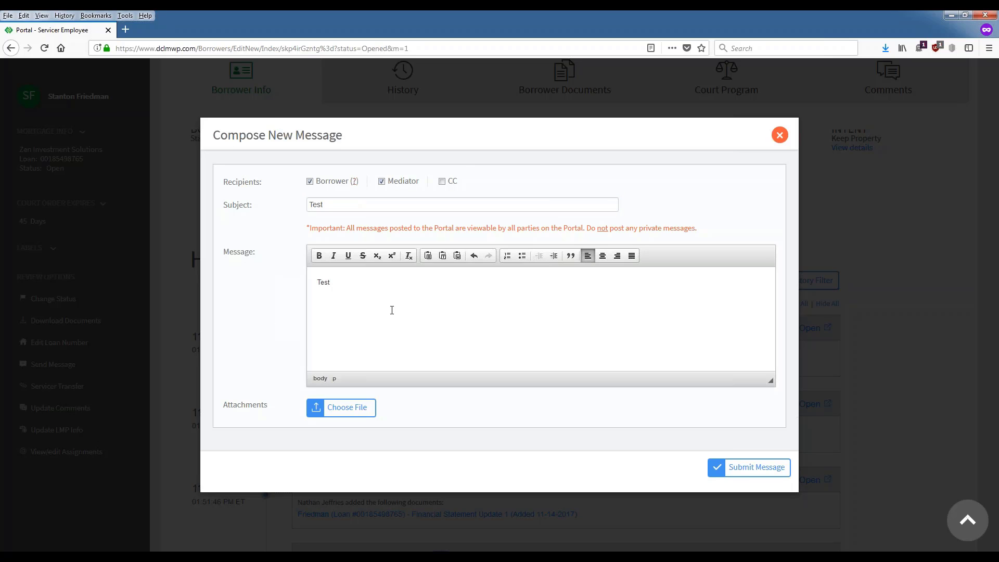
Step: Attach DMM Test Document from Desktop\DMM\ADMMDOCS and send the message
click(346, 408)
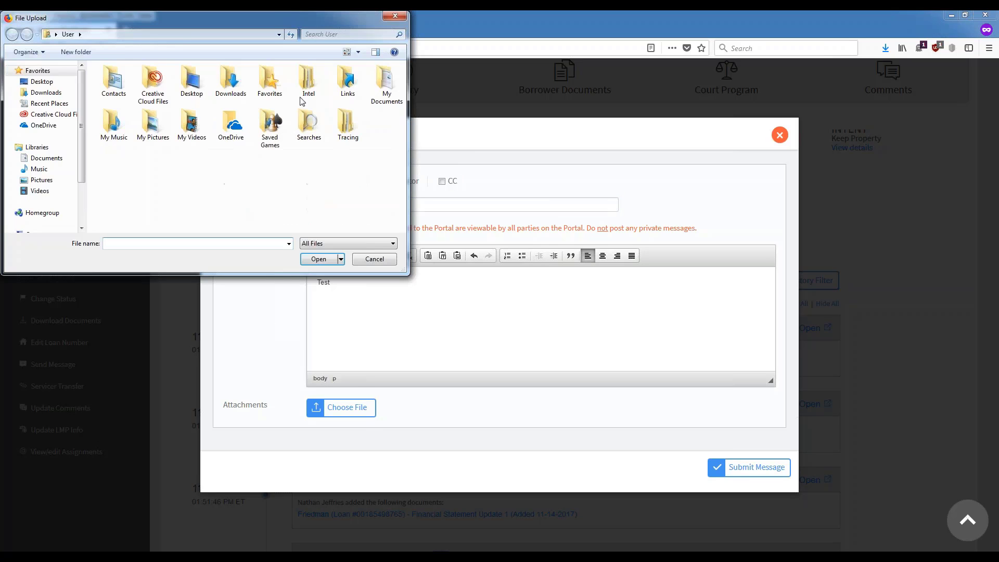
click(42, 81)
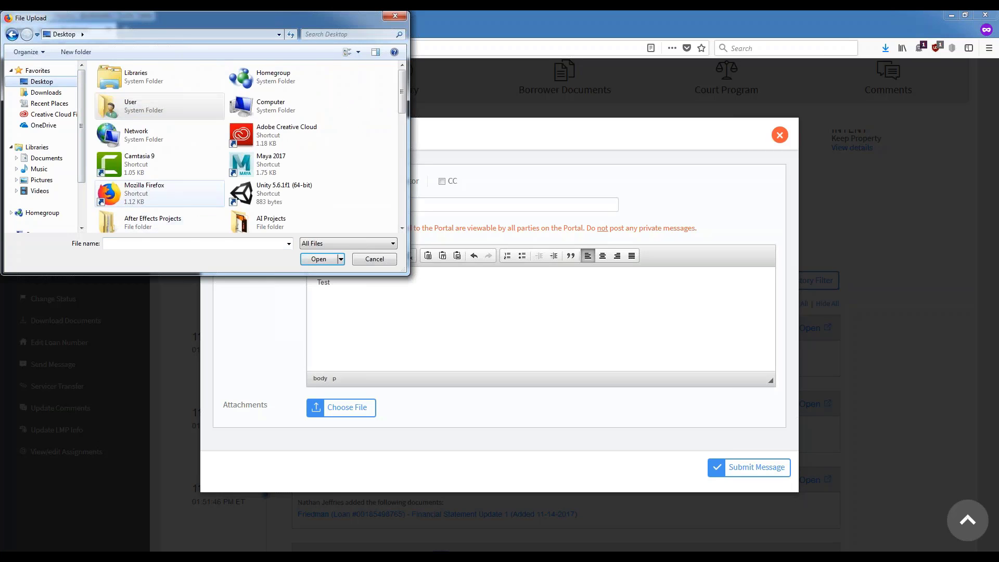
scroll(270, 181, down, 3)
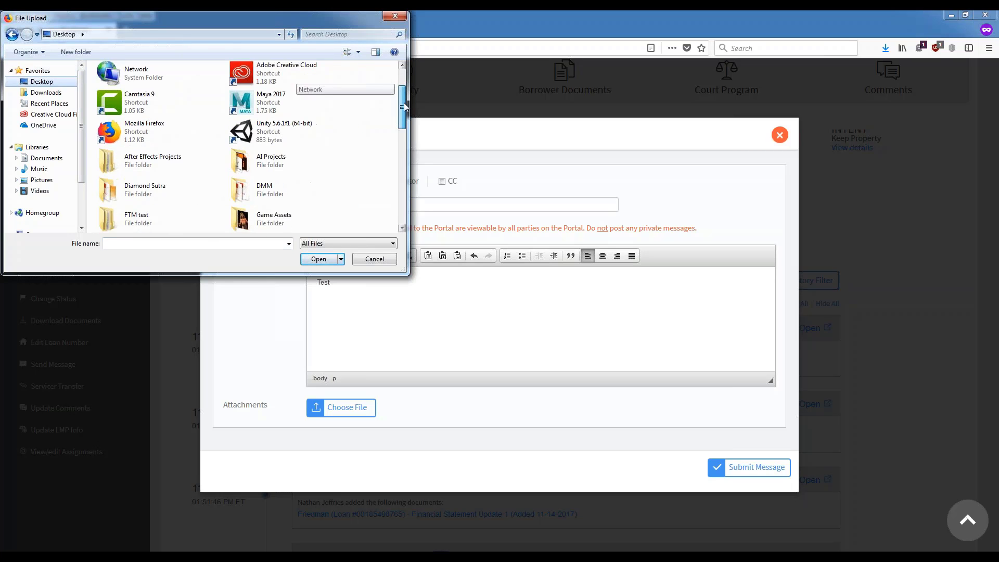
double_click(271, 177)
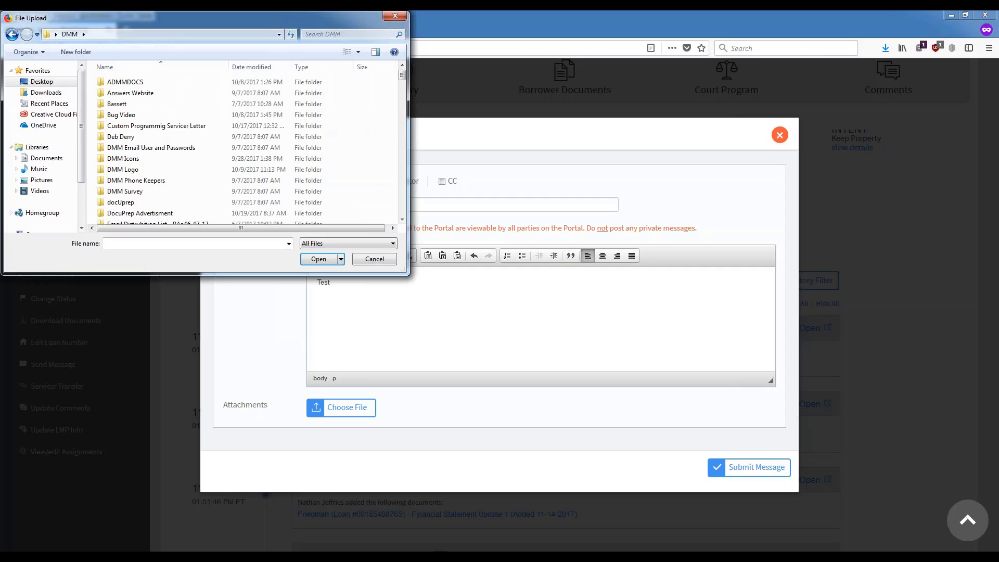
double_click(145, 82)
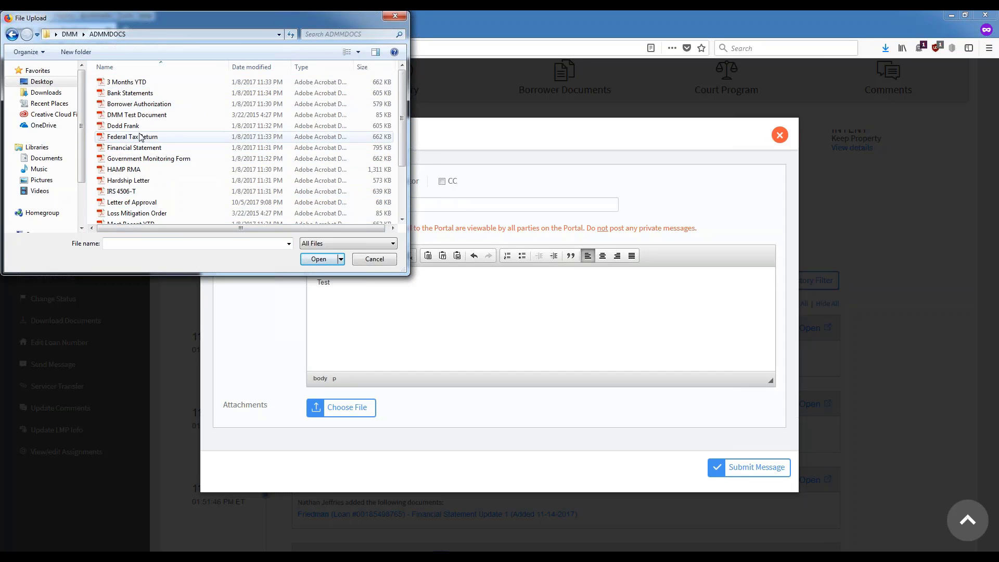
click(141, 117)
double_click(141, 117)
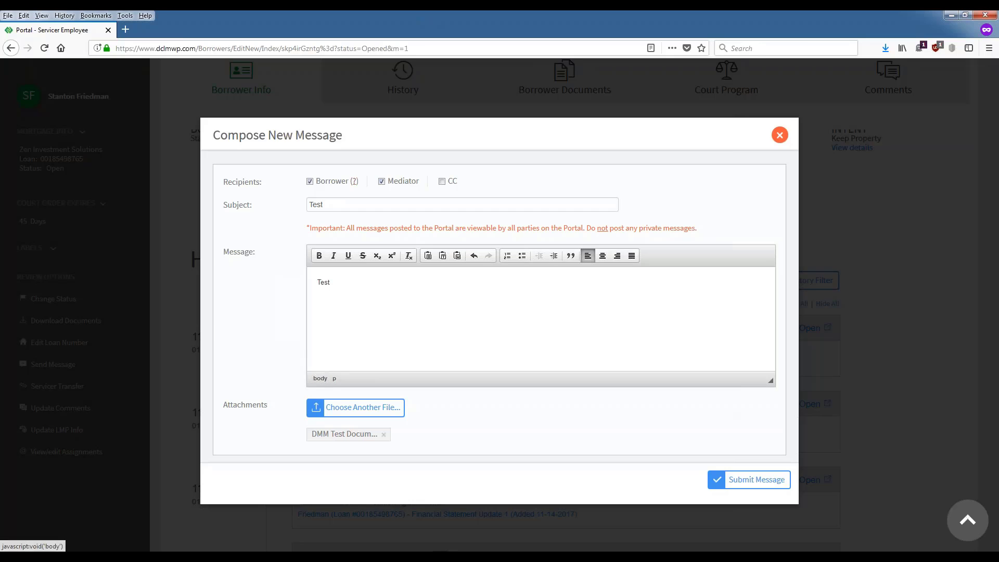
click(746, 489)
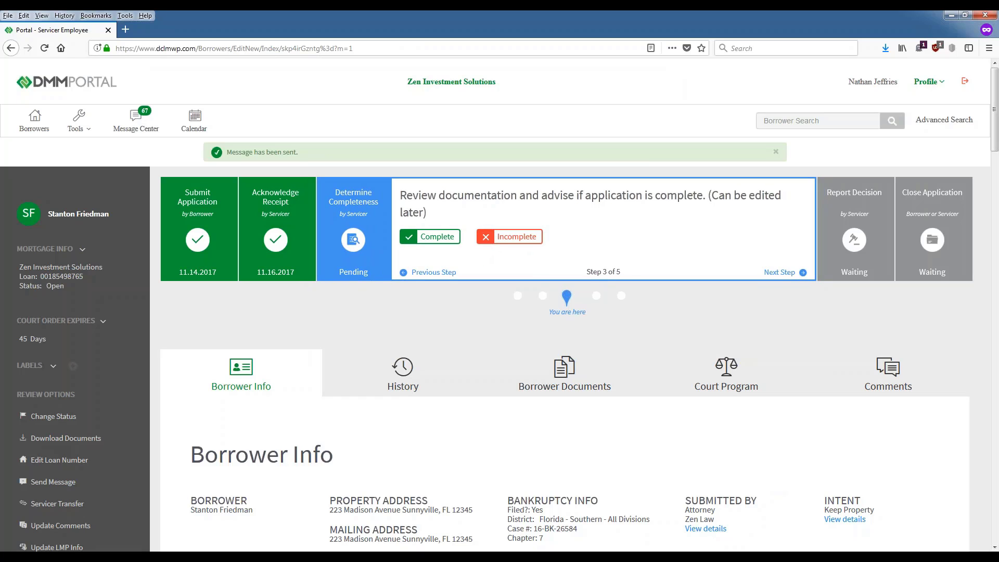
Step: Check the new Test message entry in the history, then bring the Borrower Documents list into view
click(578, 393)
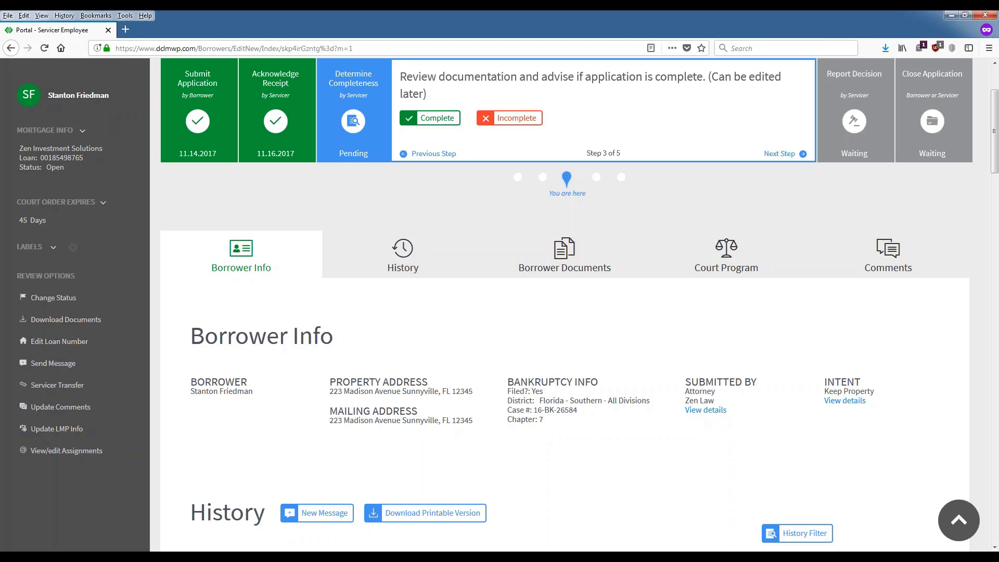
scroll(407, 255, down, 4)
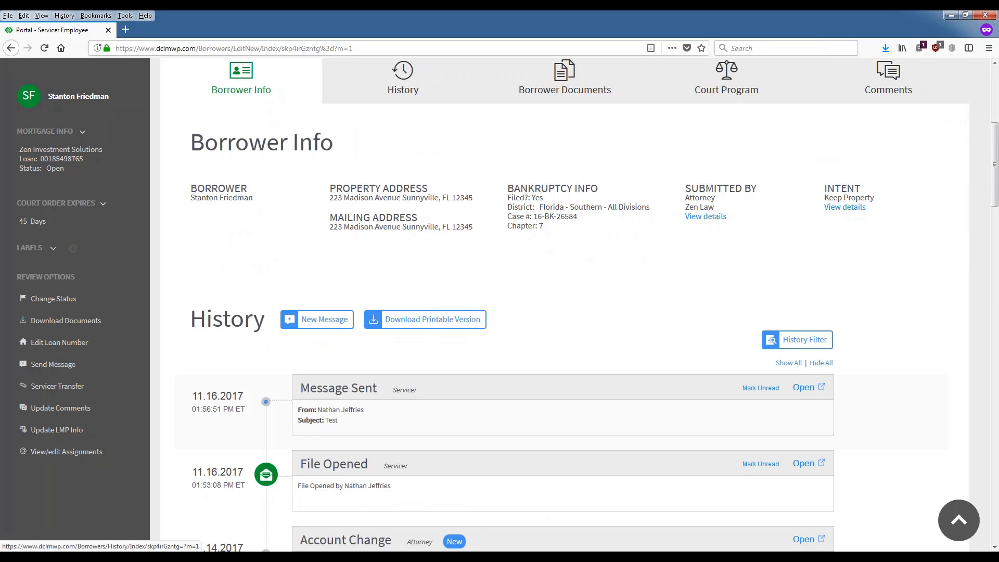
scroll(329, 271, down, 3)
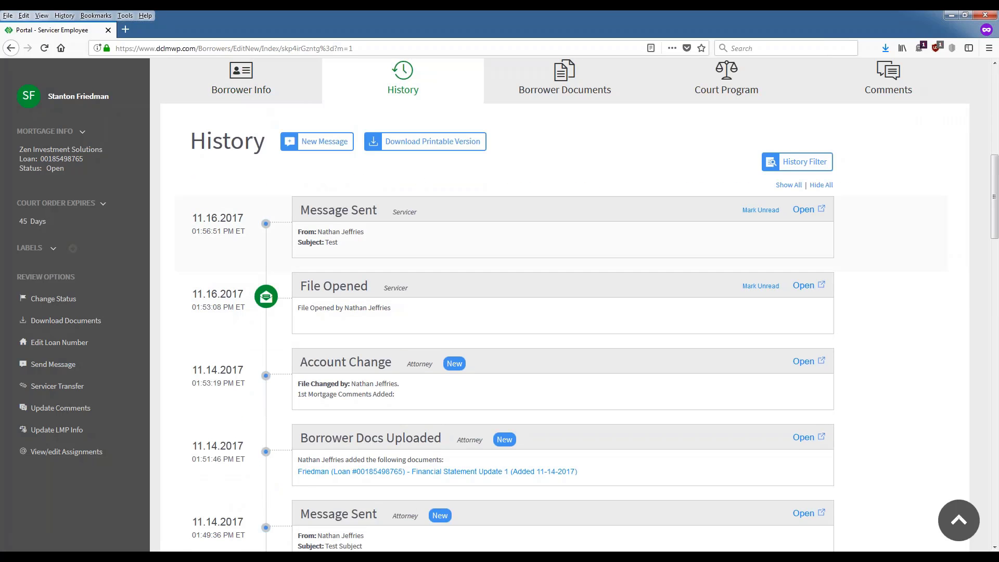
click(803, 209)
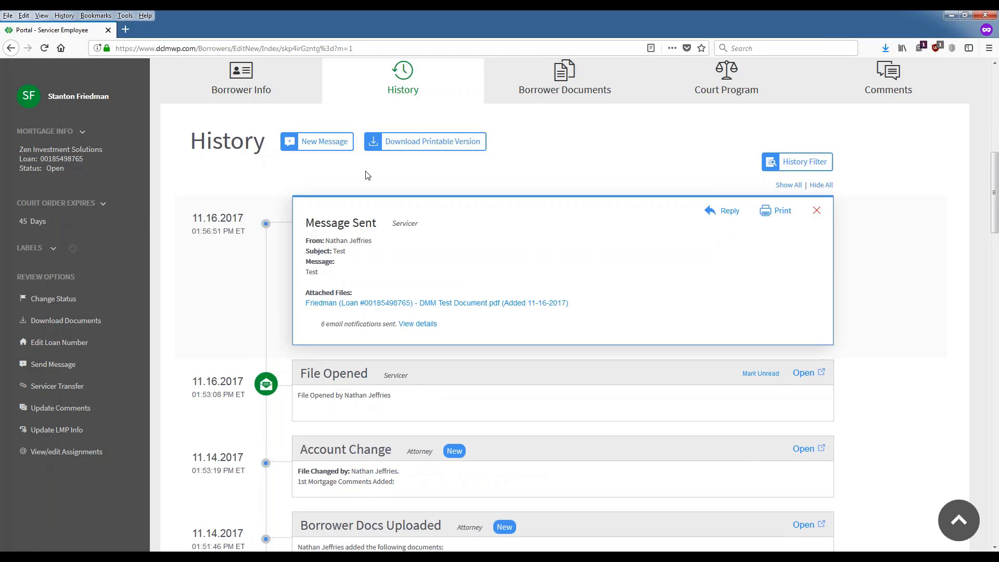
click(816, 210)
scroll(412, 283, down, 3)
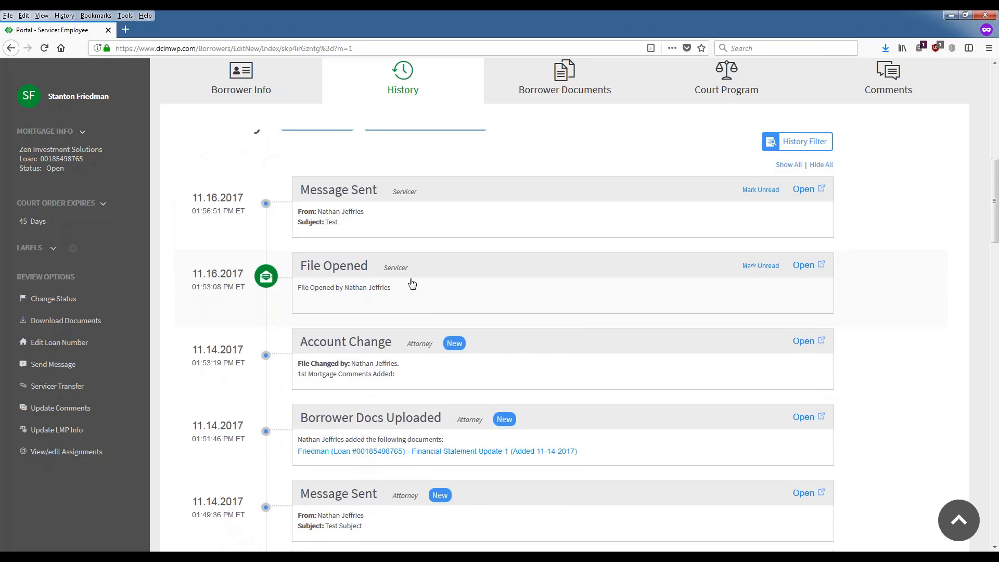
scroll(412, 283, down, 7)
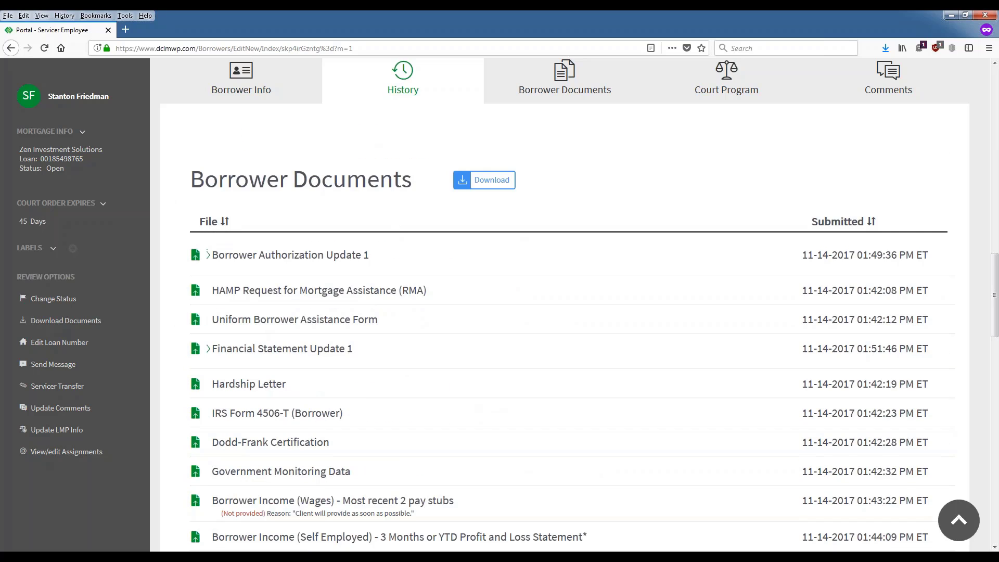
scroll(316, 179, down, 1)
scroll(447, 190, down, 1)
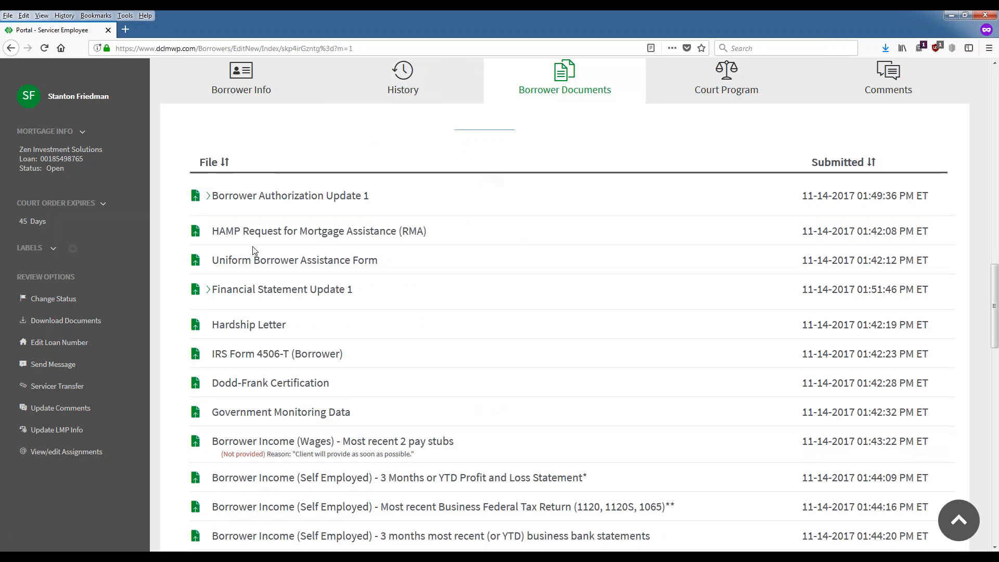
scroll(370, 463, up, 2)
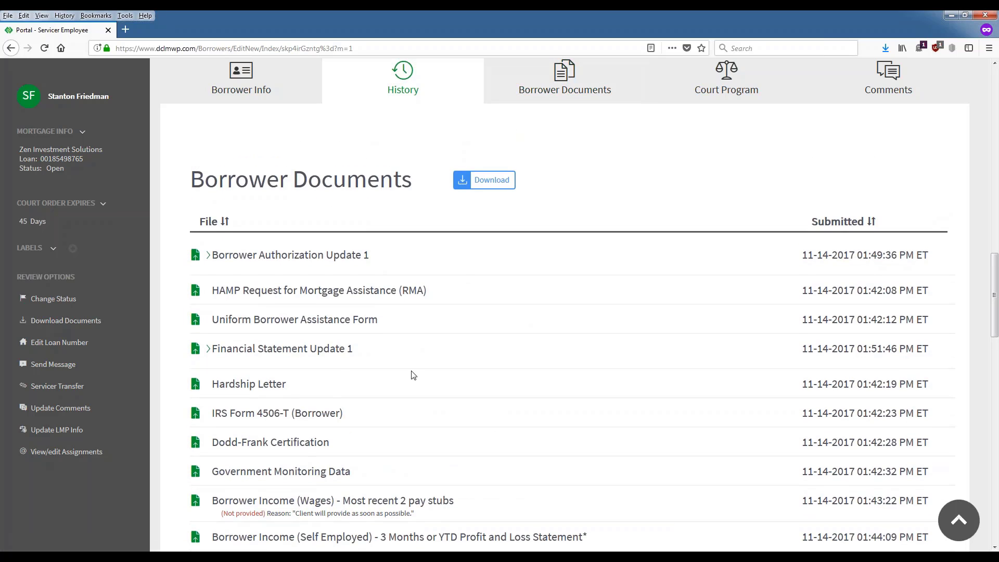
Step: Open the documents Download window, close it without downloading, and return to the progress tracker
click(481, 186)
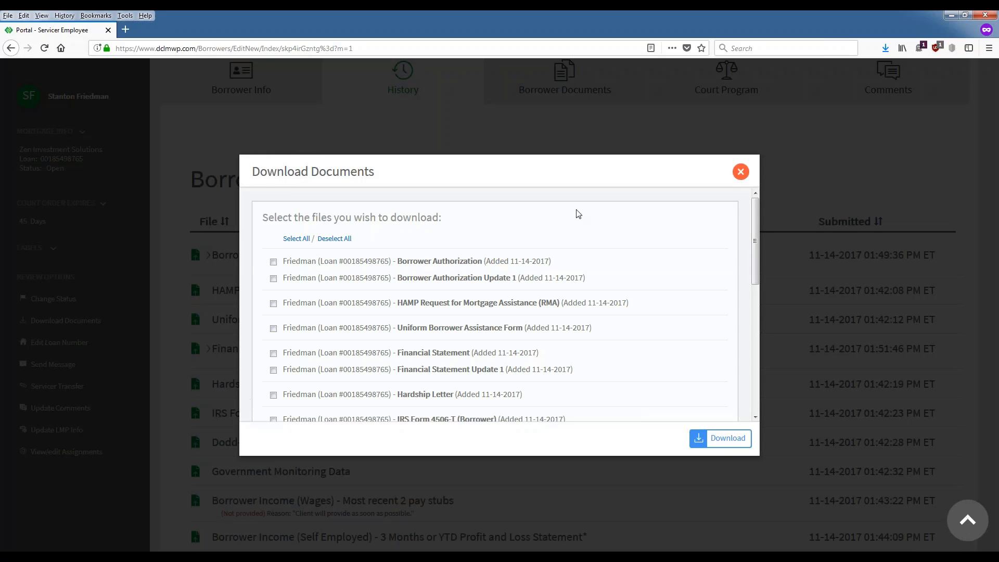
click(789, 216)
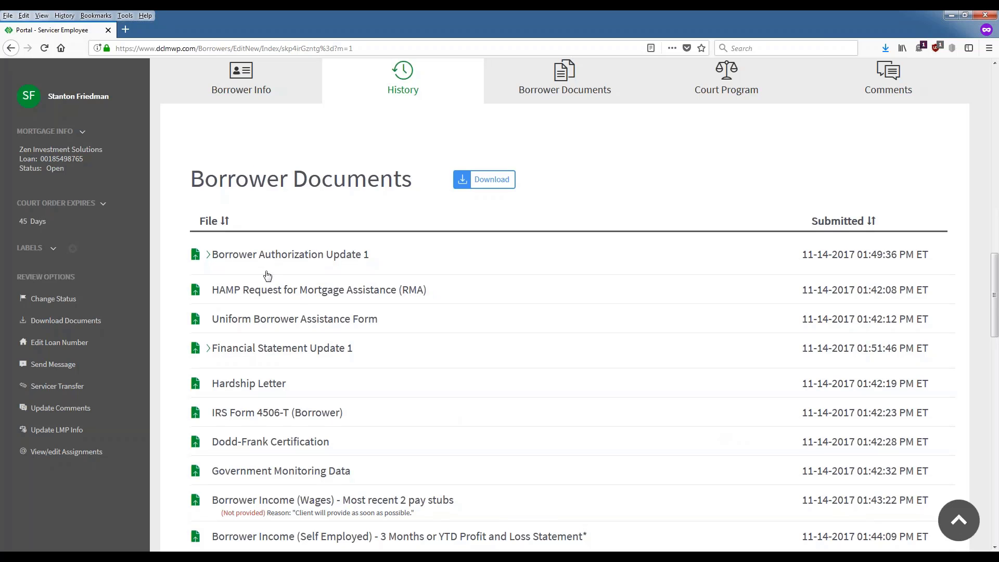
scroll(499, 313, down, 2)
scroll(481, 183, down, 2)
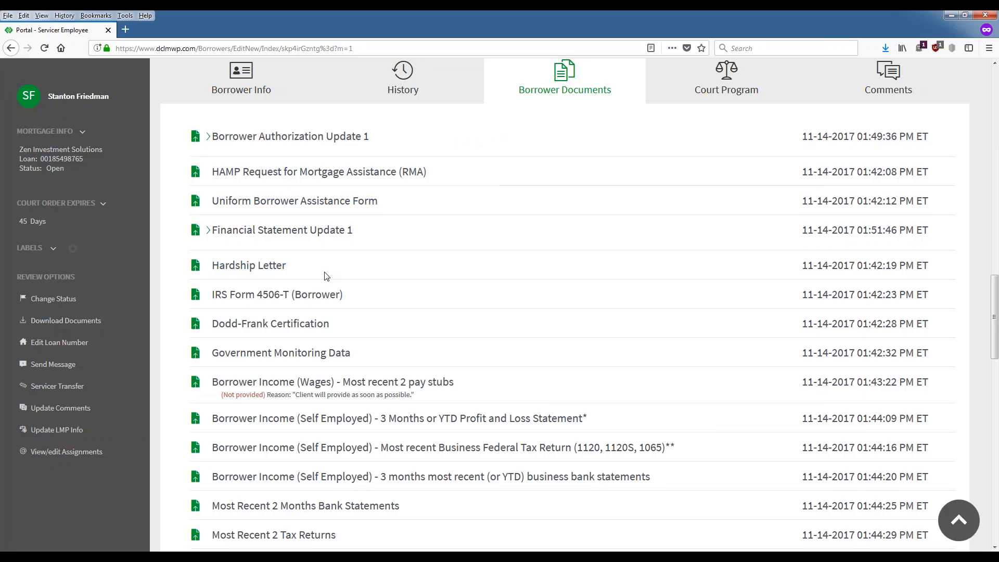
scroll(325, 277, down, 3)
scroll(322, 302, up, 5)
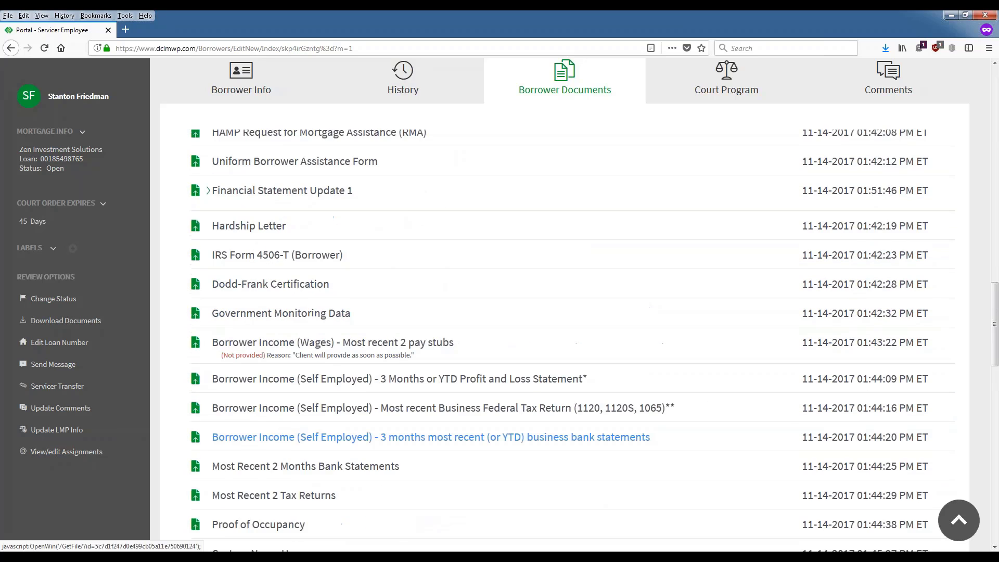
scroll(323, 301, down, 3)
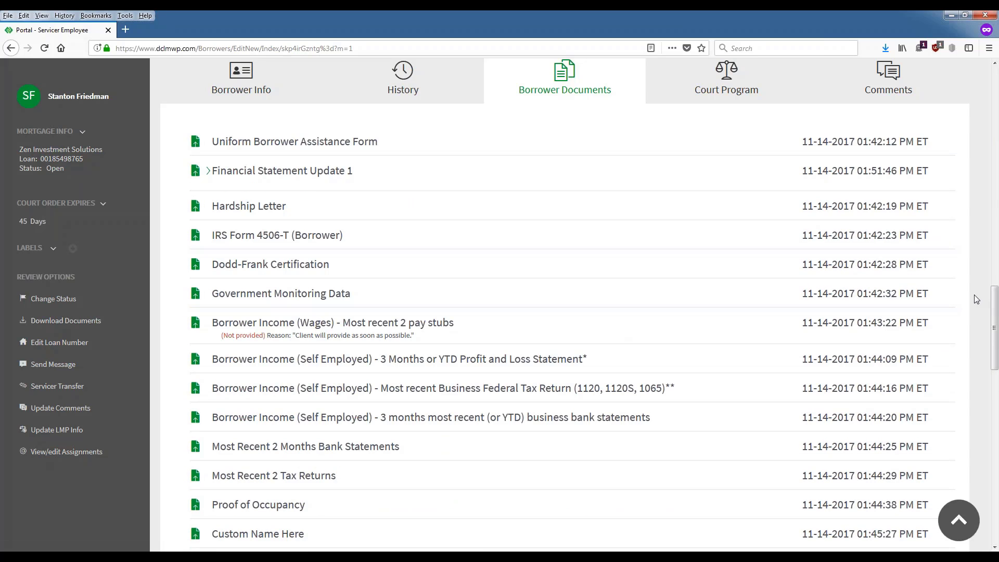
drag(994, 322, 994, 104)
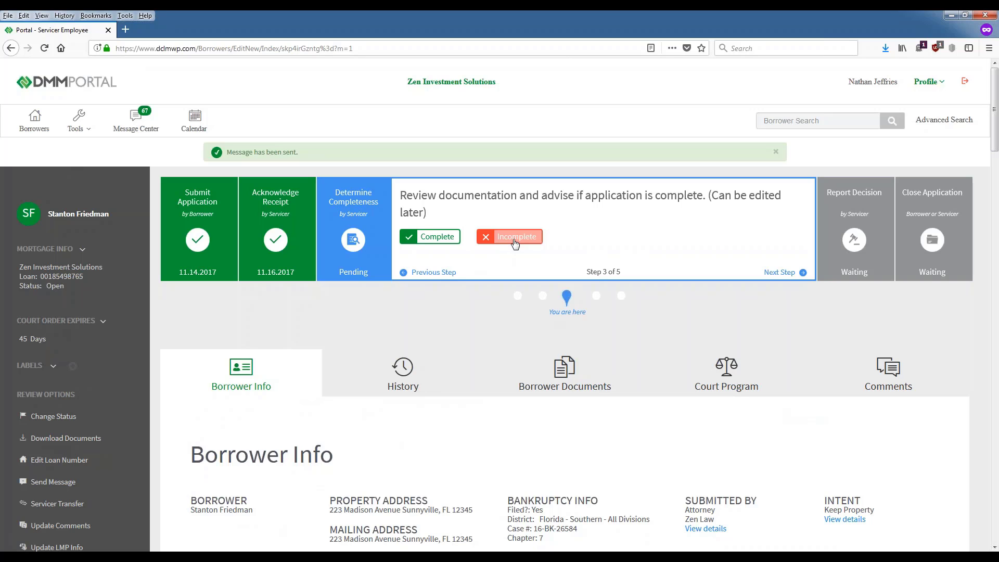
click(512, 238)
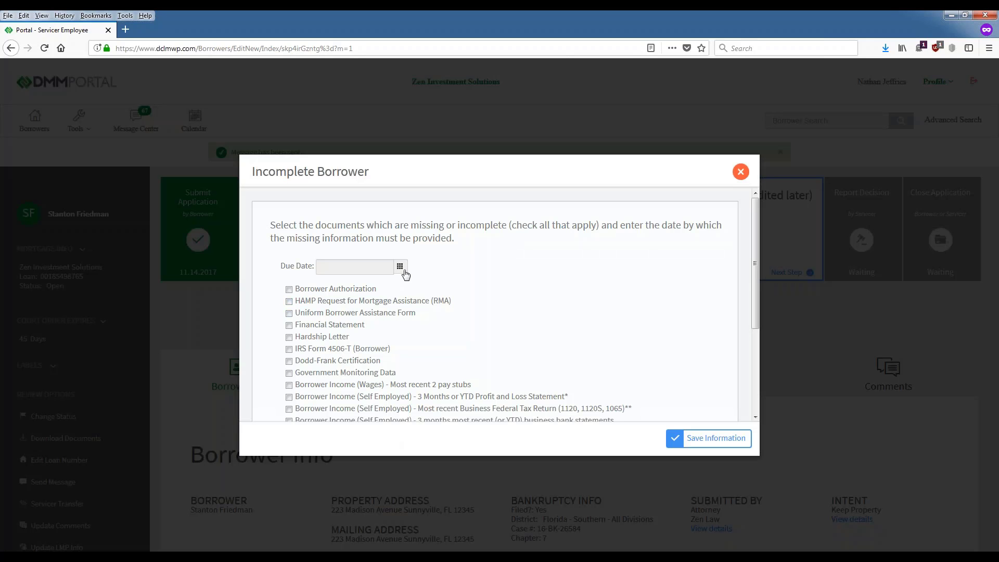
scroll(302, 268, down, 2)
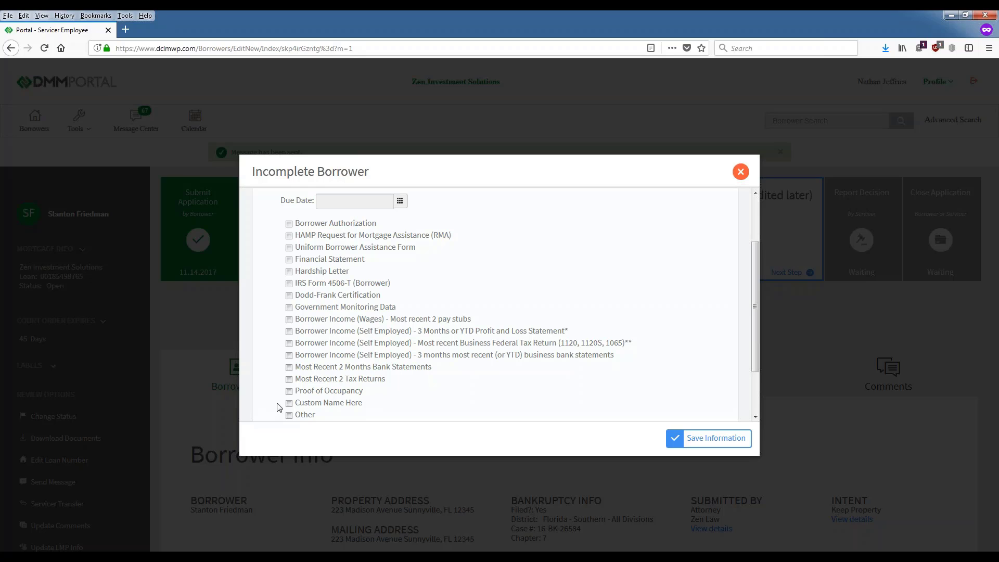
click(740, 171)
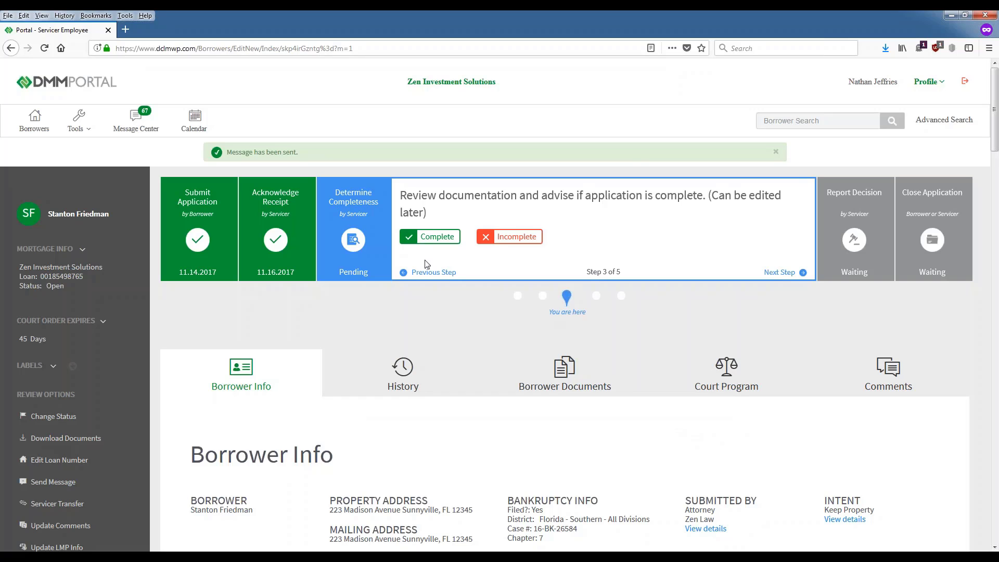
Step: Mark the documentation Complete with the note 'TEstest' and save it
click(436, 237)
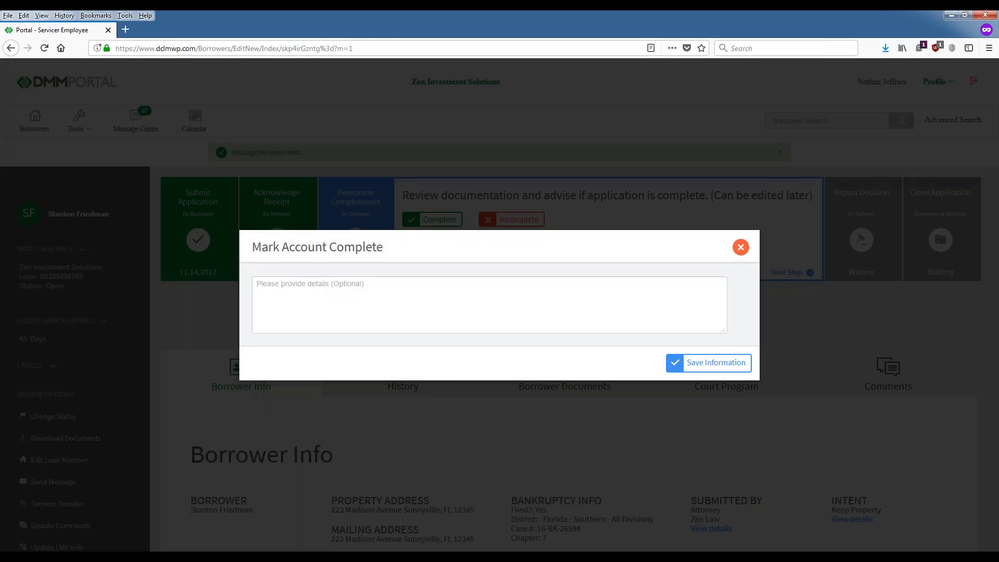
click(348, 295)
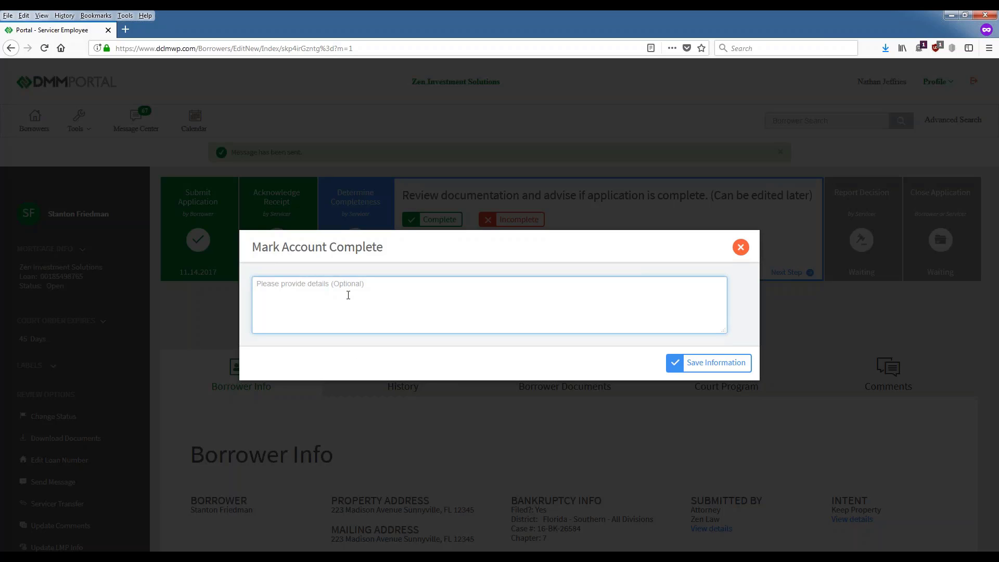
text(TEst)
text(est)
click(689, 365)
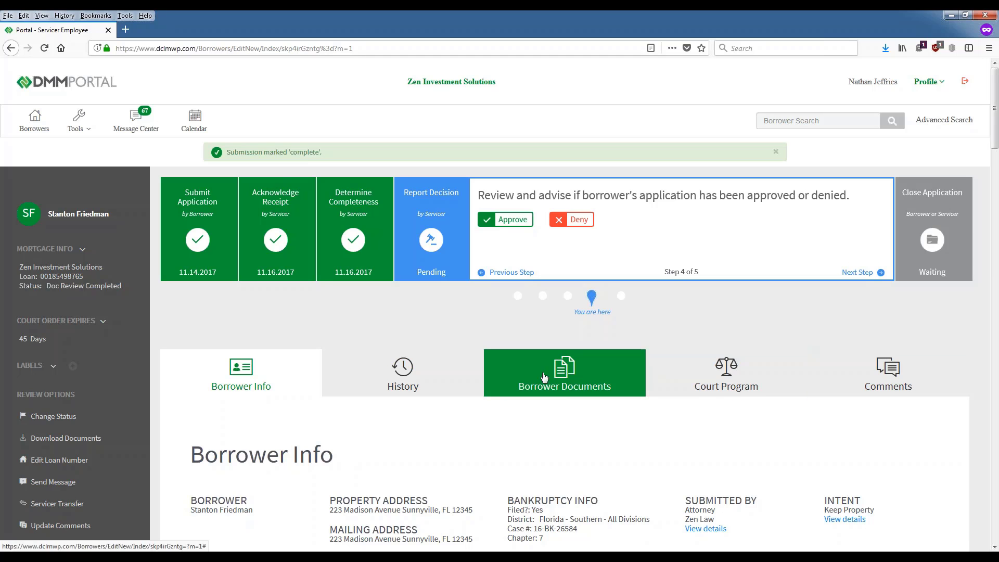
Step: Scroll past Borrower Documents and Court Program to the two Borrower Attorney comments
click(614, 391)
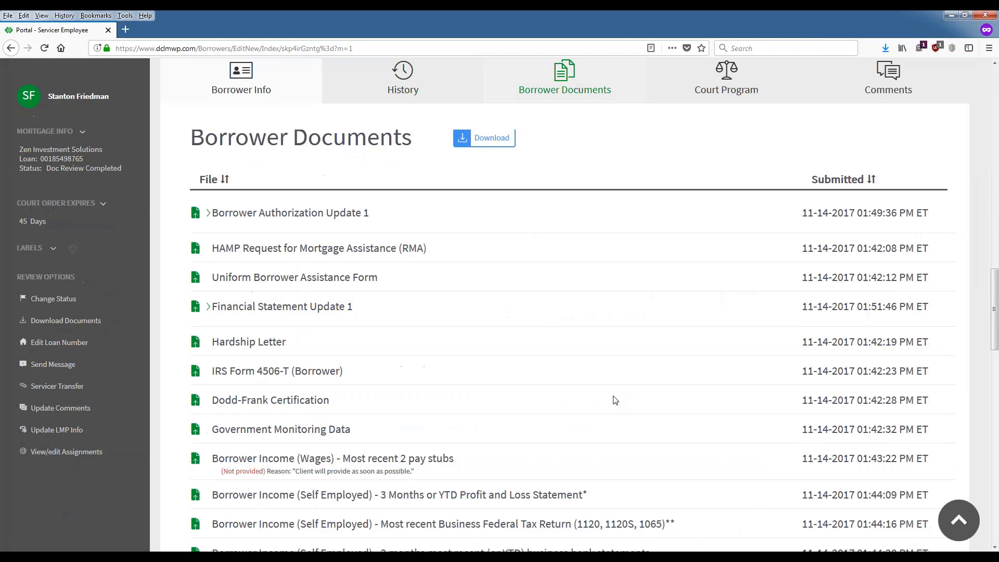
scroll(613, 402, down, 10)
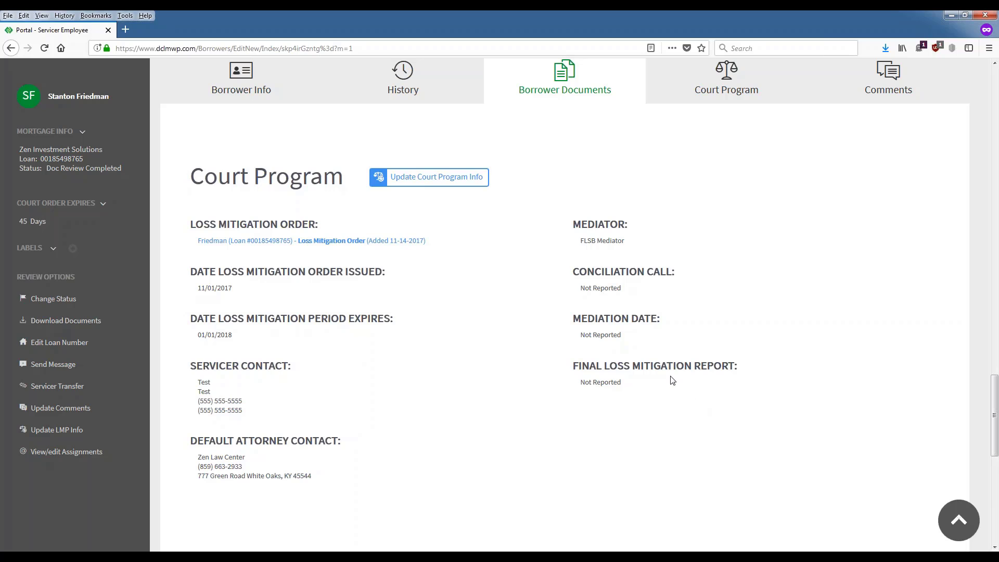
drag(671, 379, 579, 381)
click(628, 394)
scroll(569, 209, down, 1)
scroll(569, 208, down, 5)
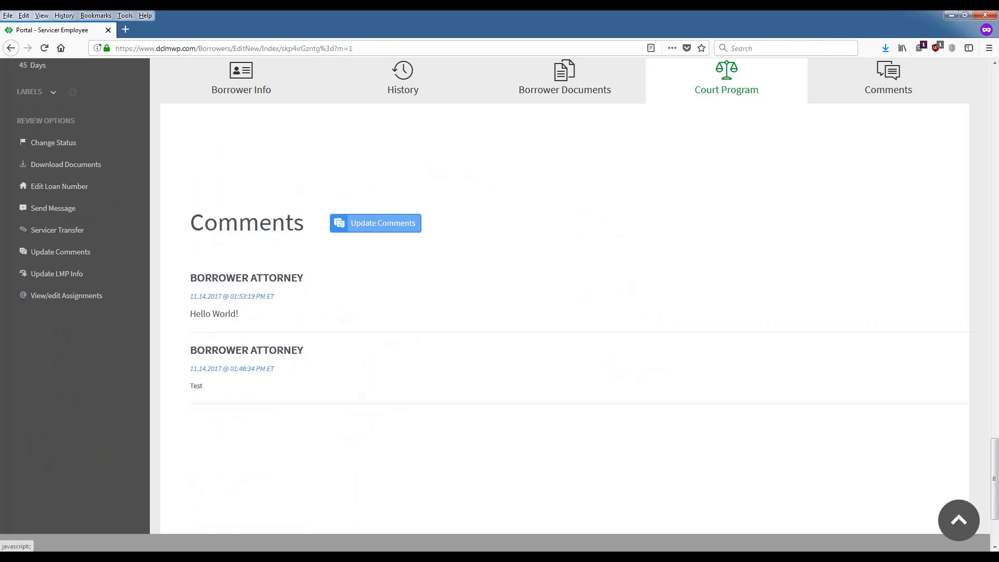
Step: Add and save a comment reading 'Test' to the loan
click(367, 224)
text(Te)
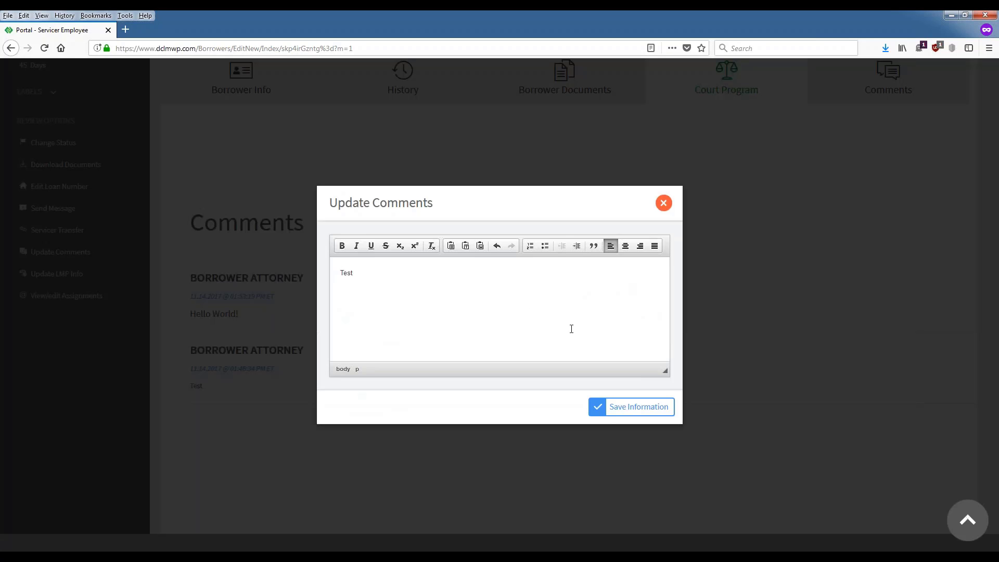
text(st)
click(673, 407)
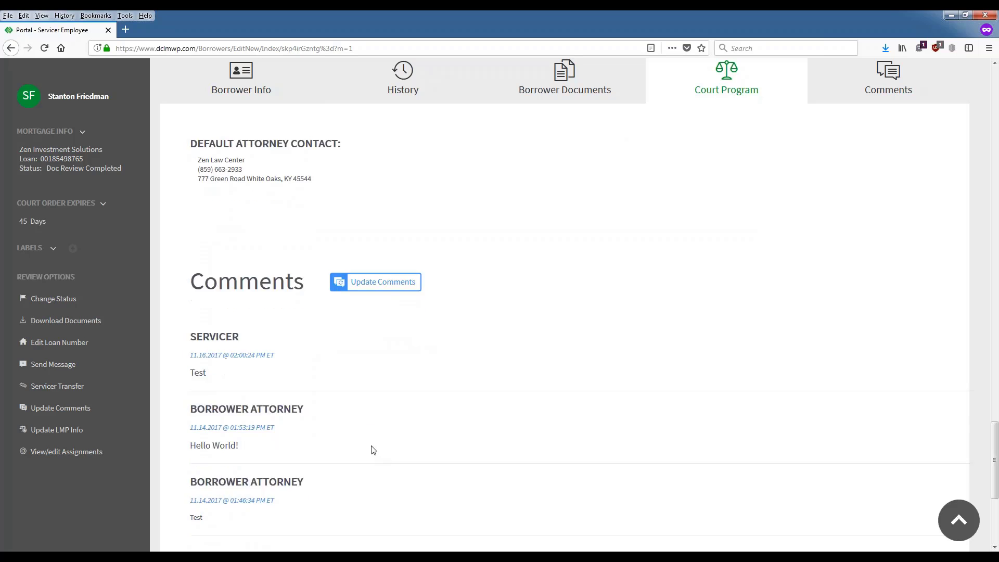
scroll(374, 450, down, 1)
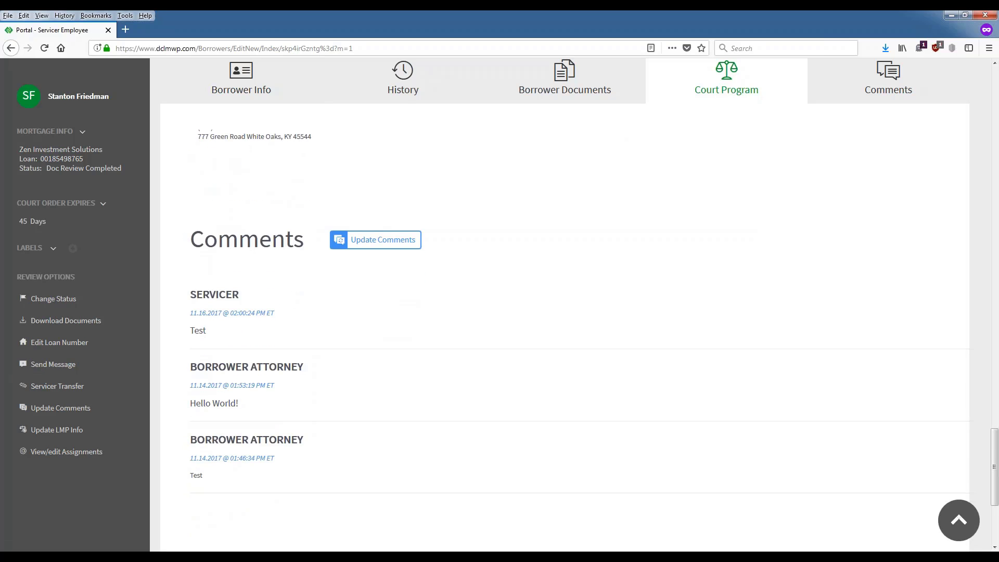
scroll(983, 367, up, 10)
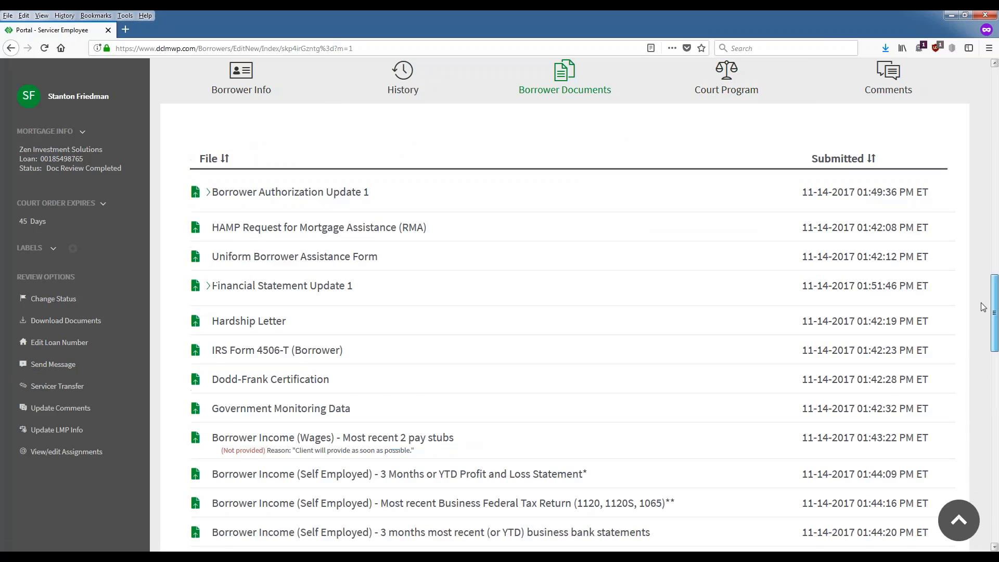
scroll(981, 302, up, 10)
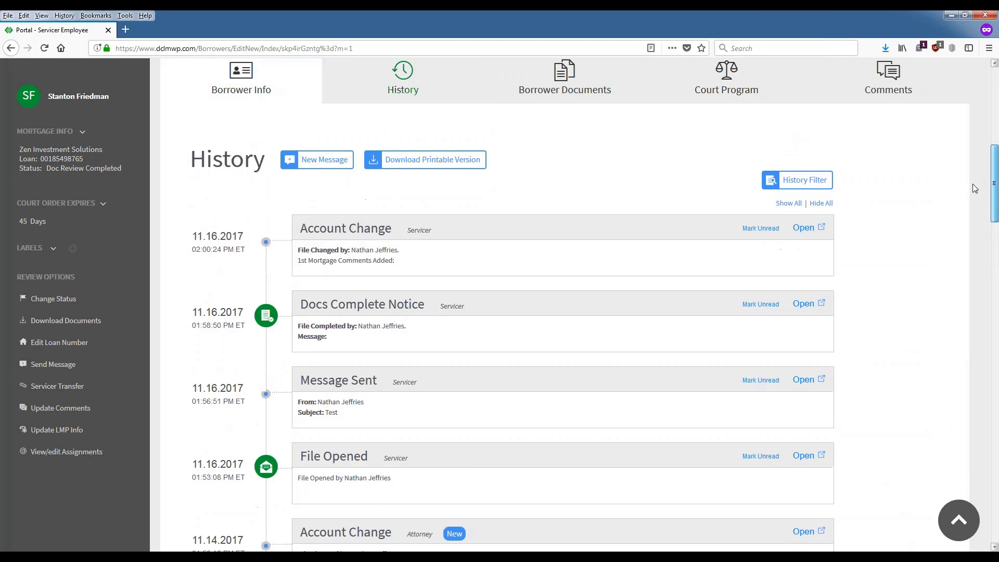
scroll(973, 186, down, 1)
scroll(976, 182, up, 2)
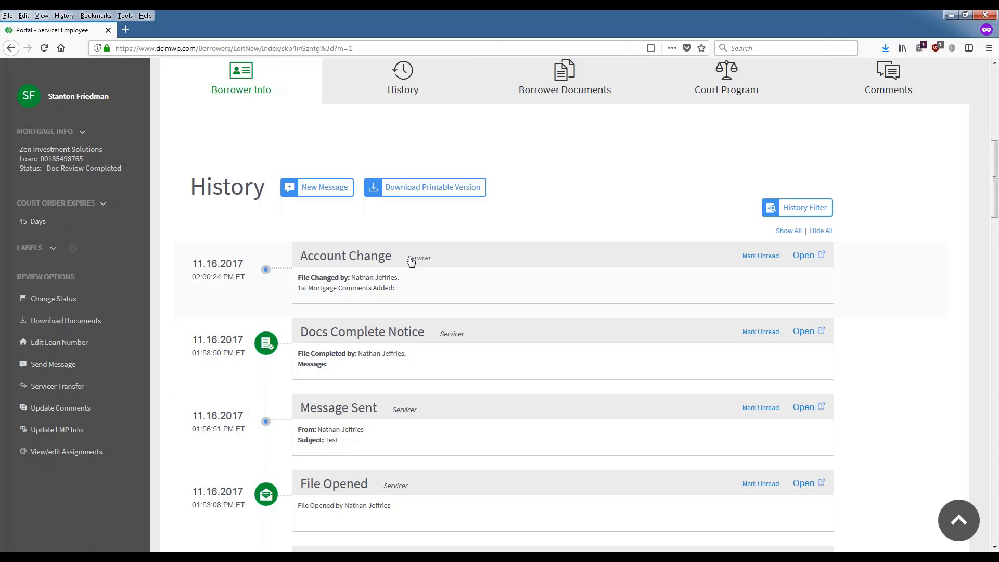
click(805, 255)
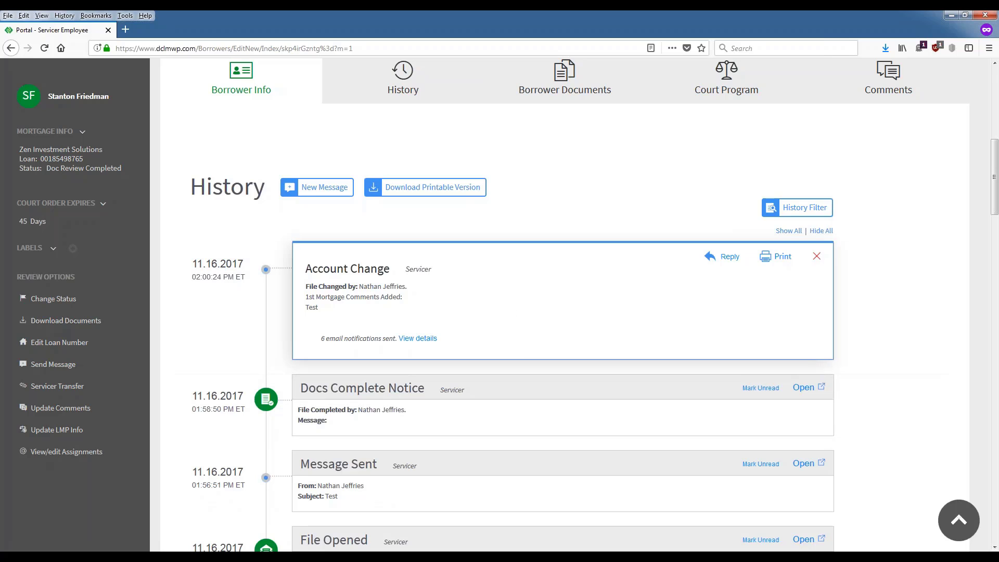
click(817, 256)
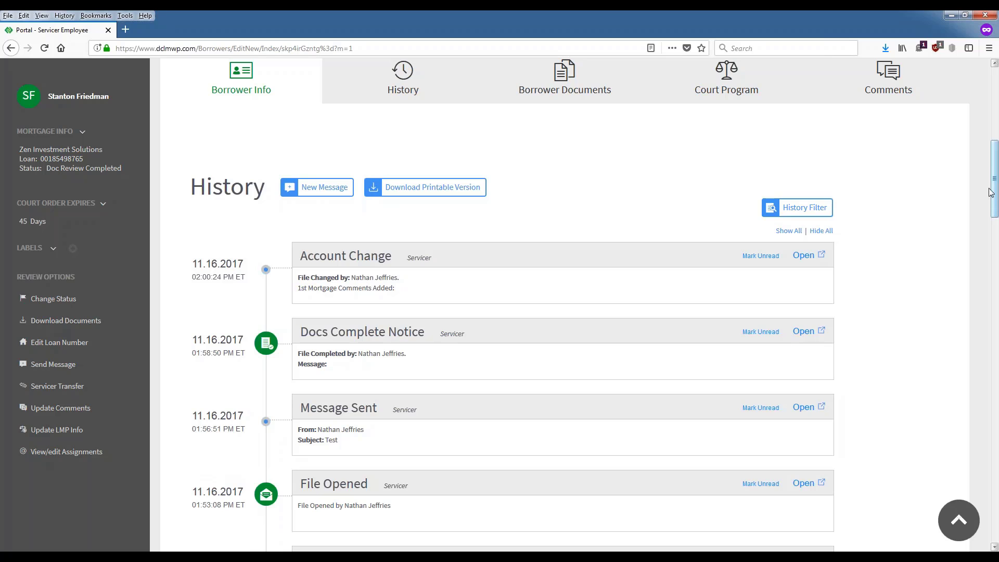
drag(994, 207, 993, 301)
scroll(881, 309, up, 15)
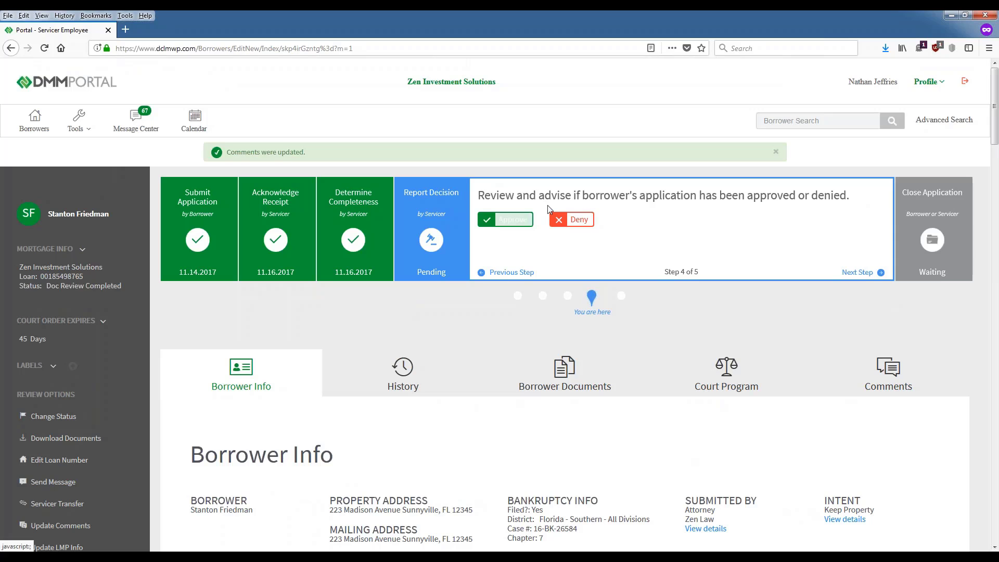
Step: Report the decision as Approved with the details 'tes' and save it
click(513, 219)
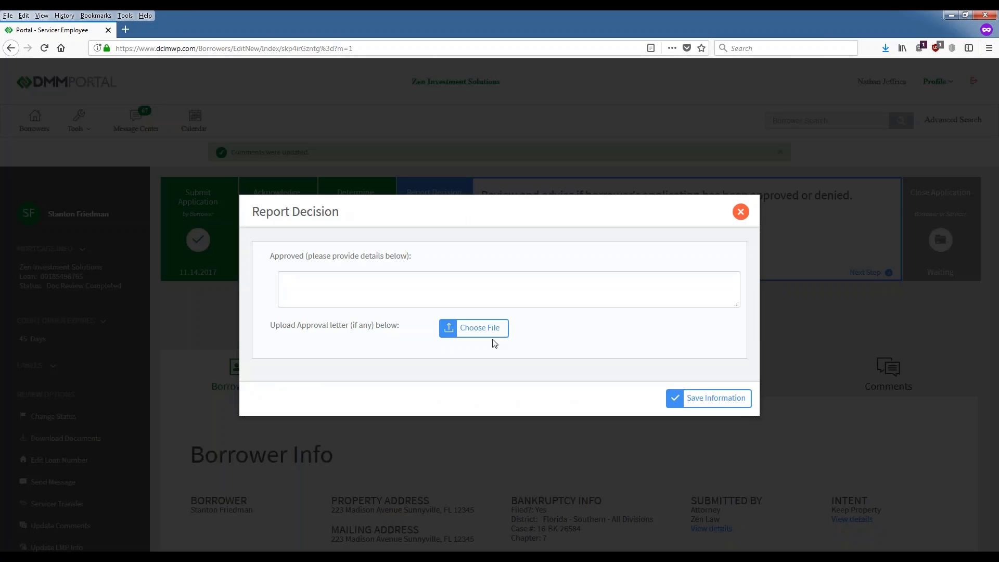
click(317, 280)
text(test)
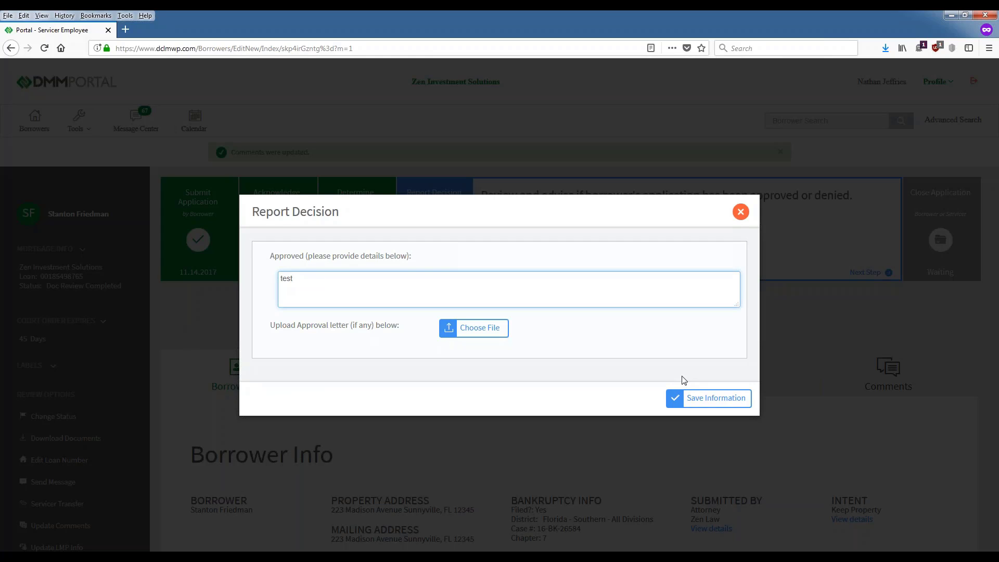
click(690, 401)
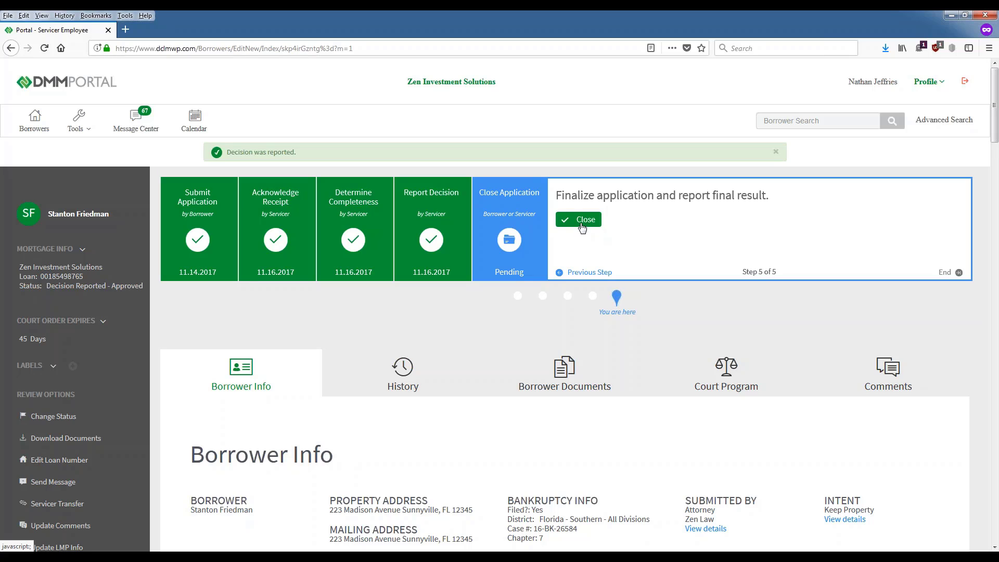
Step: Close the loan file with final result Loan Modified and the details 'Test'
right_click(673, 360)
click(503, 325)
click(585, 220)
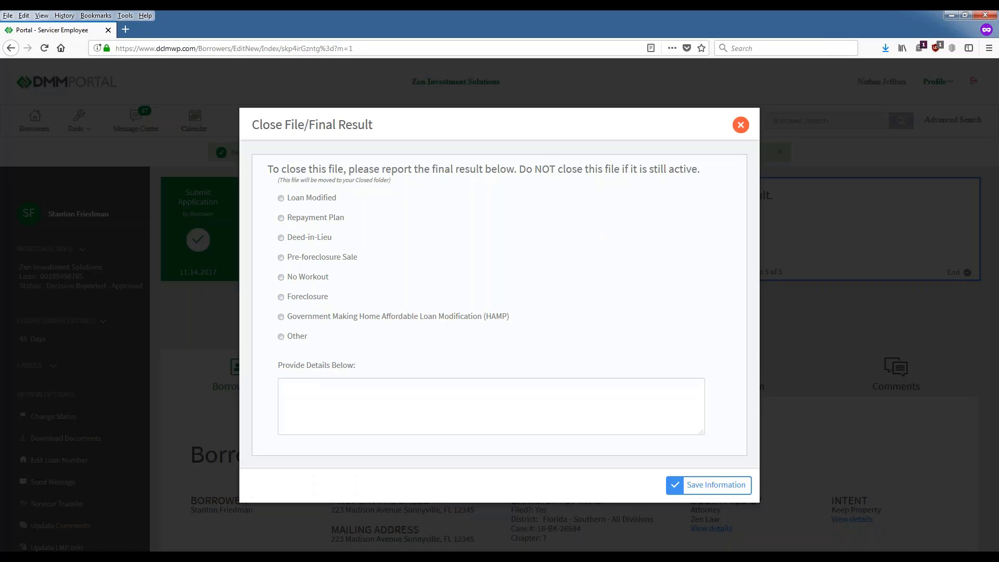
click(281, 198)
click(582, 408)
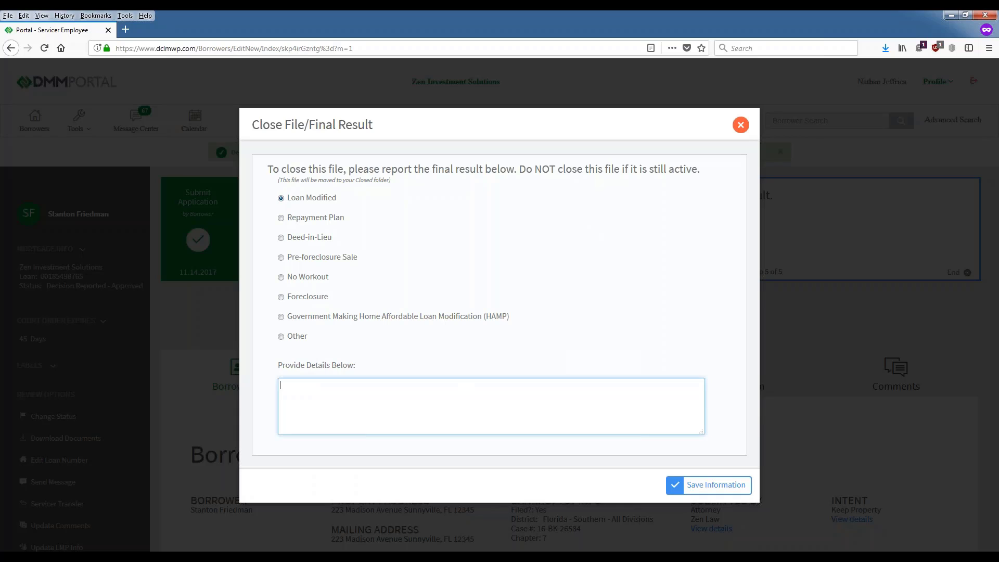
text(Test)
click(695, 490)
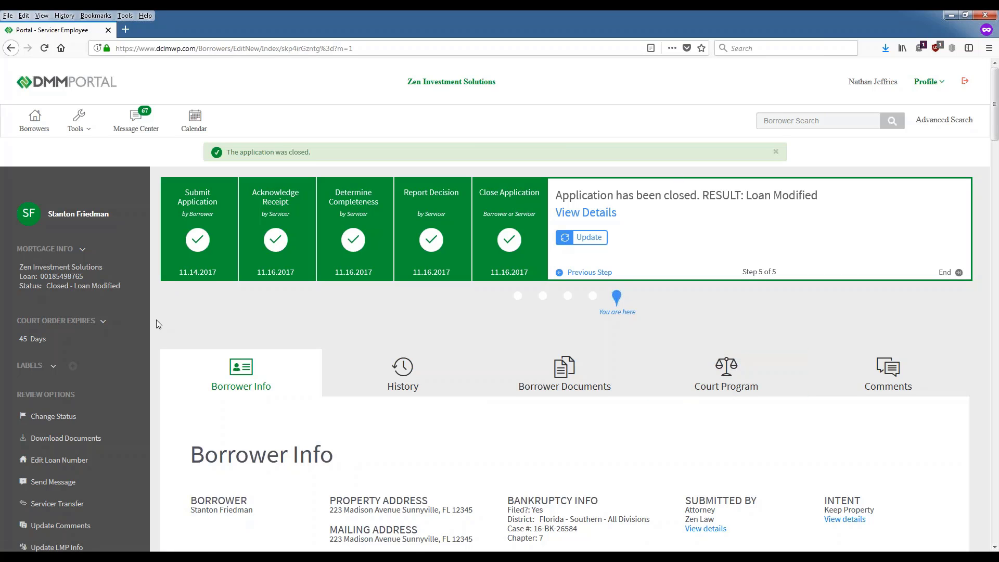
scroll(156, 319, down, 1)
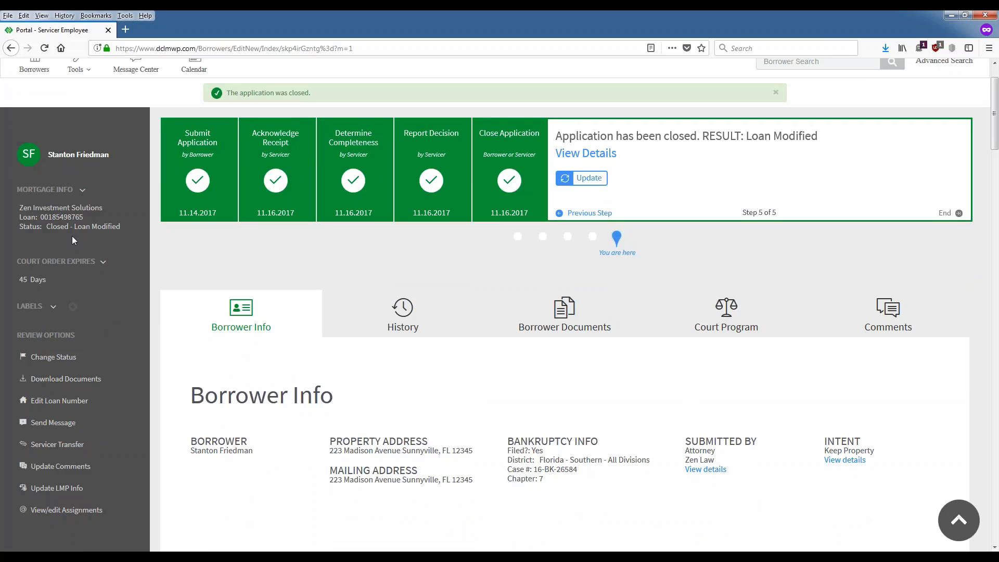
scroll(82, 416, down, 1)
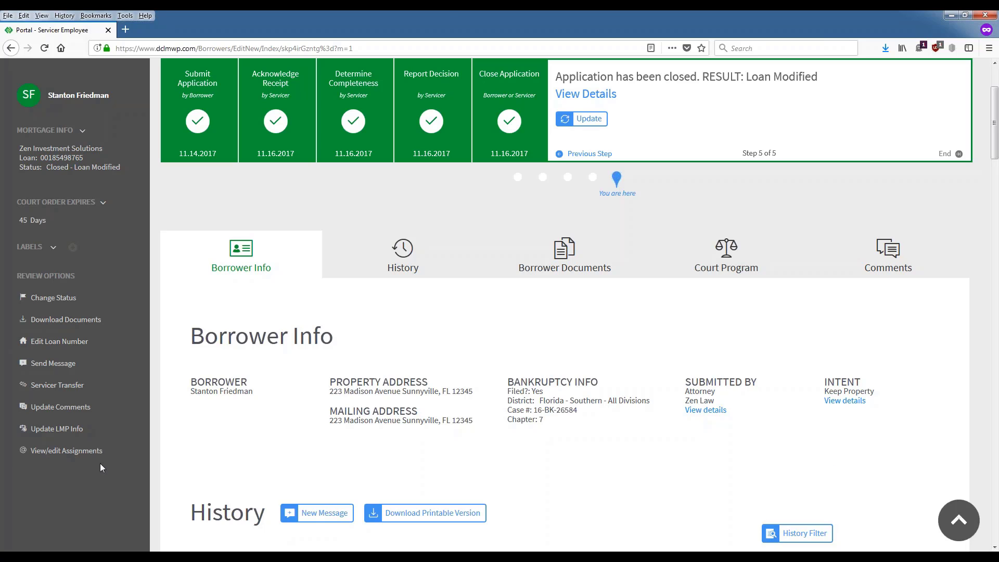
scroll(573, 409, down, 4)
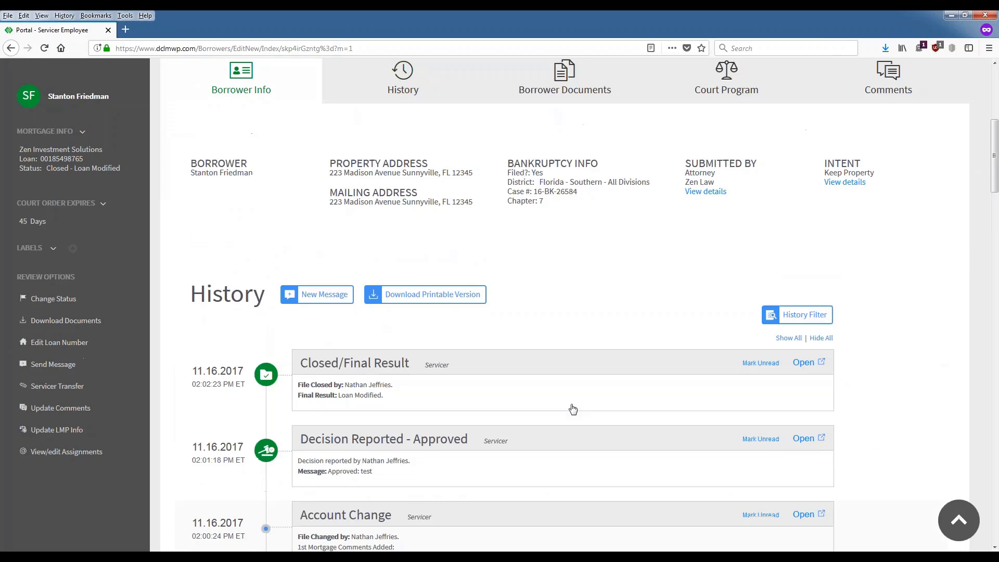
scroll(502, 358, up, 5)
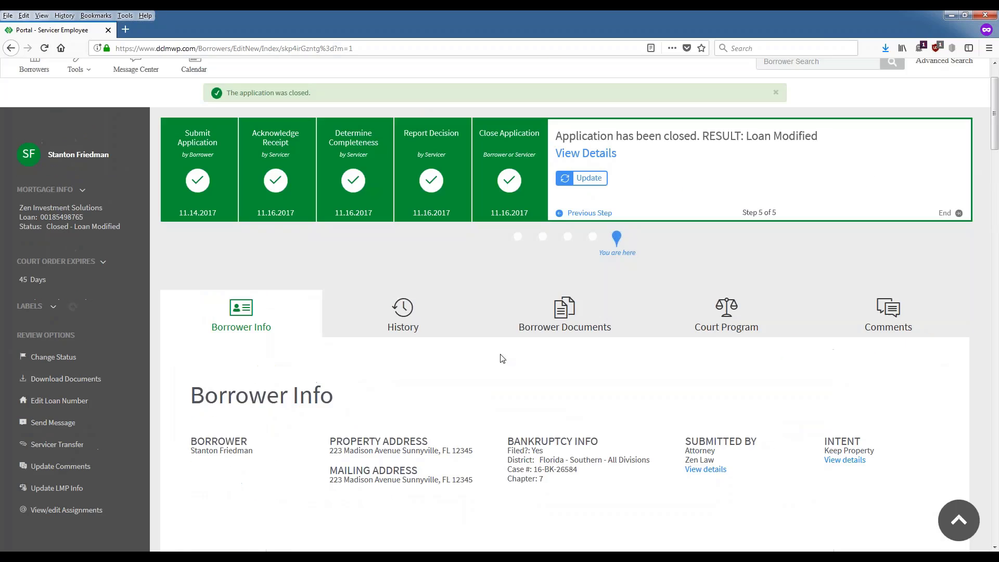
click(57, 510)
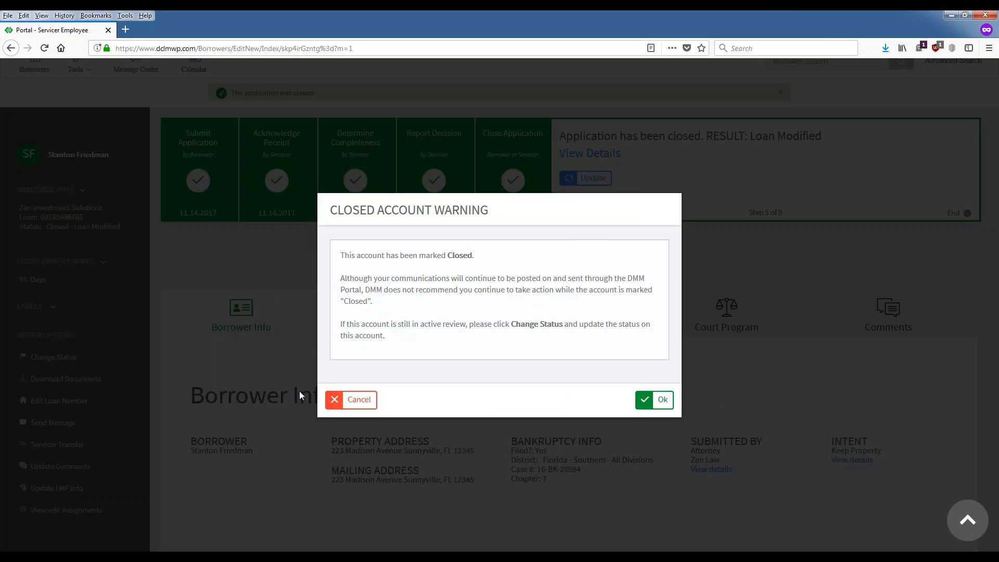
click(358, 399)
scroll(34, 67, up, 2)
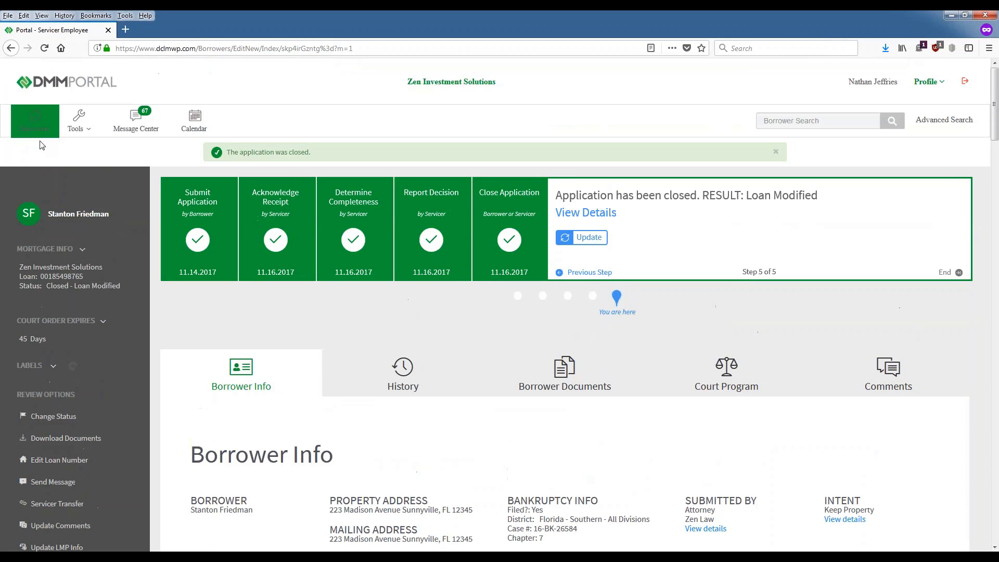
Step: Open the borrower account submitted 43 days ago, past the resubmitted notice, and view its assignments
click(34, 123)
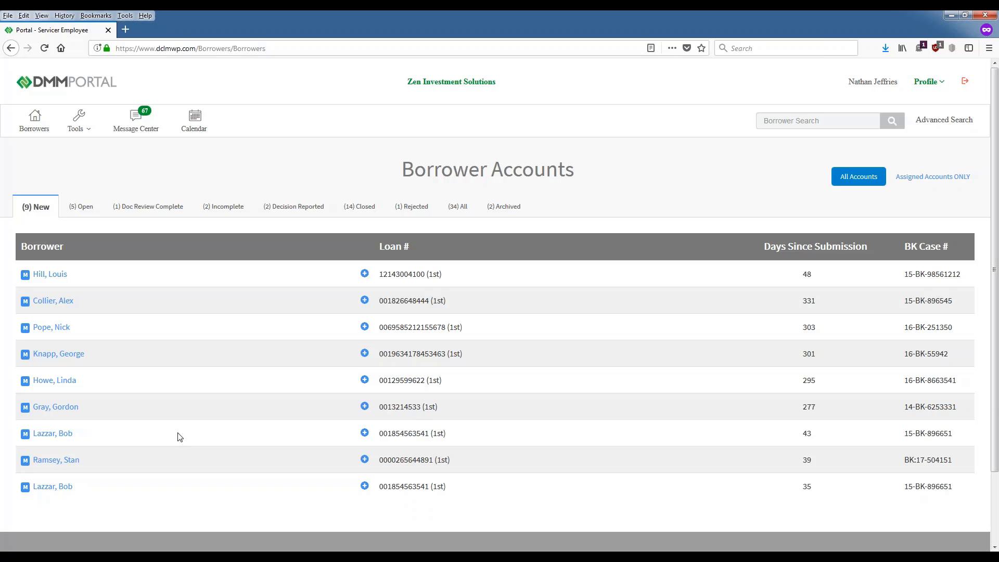
click(53, 433)
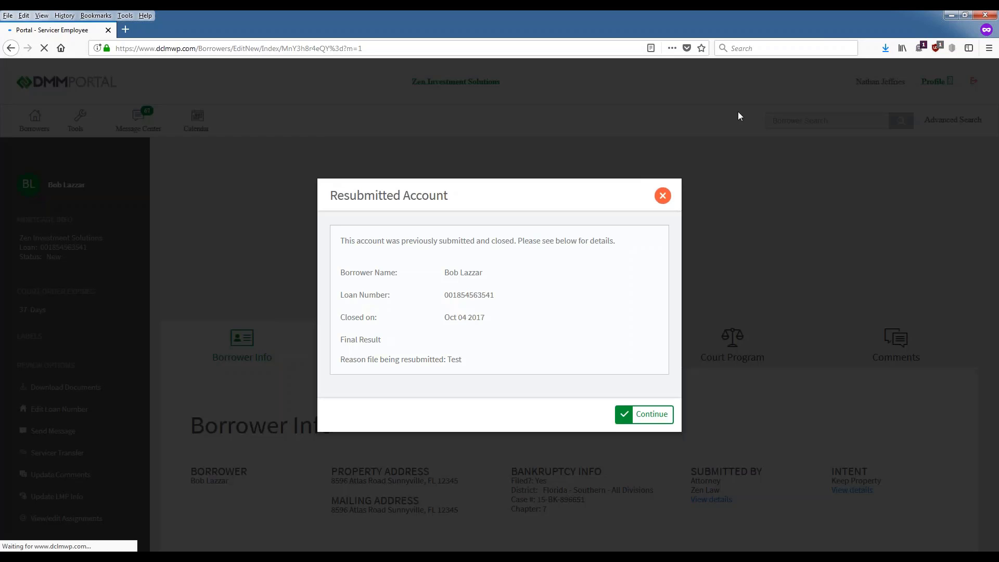
click(643, 414)
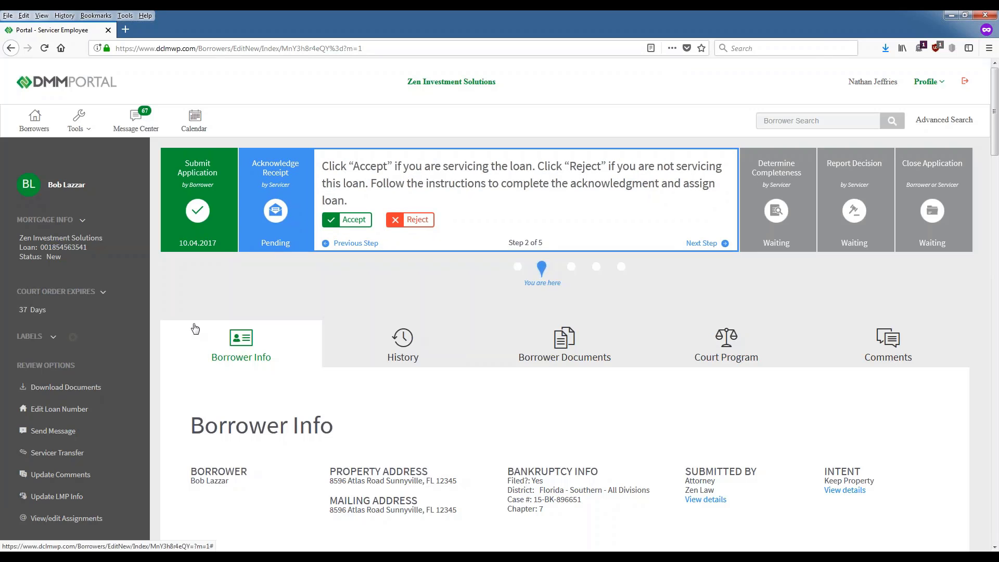
scroll(195, 329, down, 2)
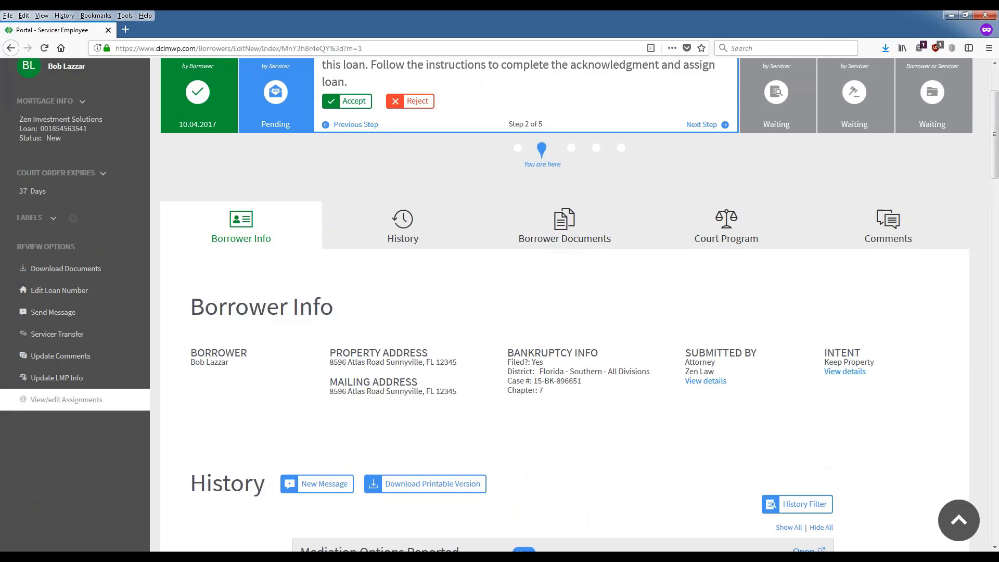
click(66, 399)
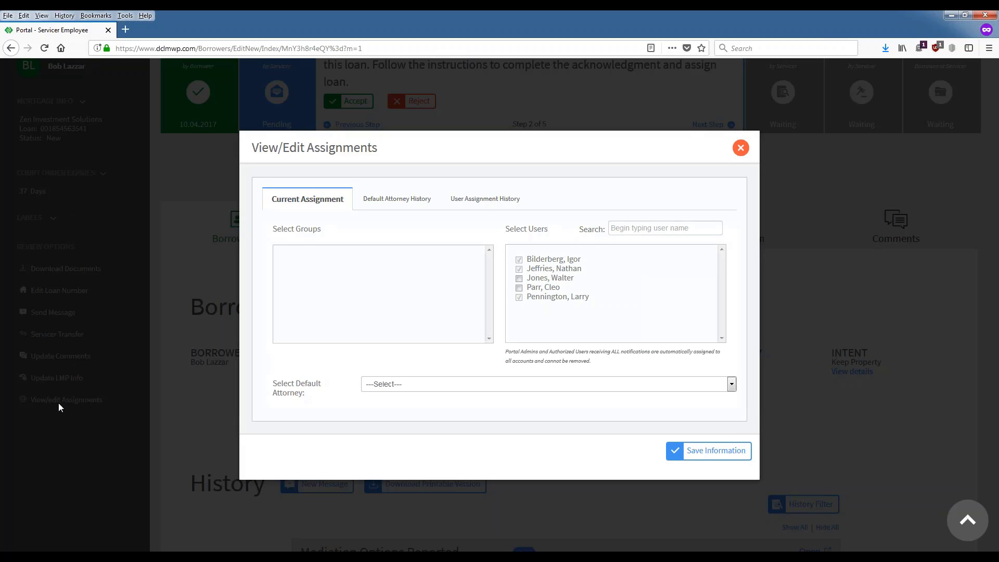
Step: Review the default attorney list and toggle the third and fourth users, leaving them unassigned
click(439, 385)
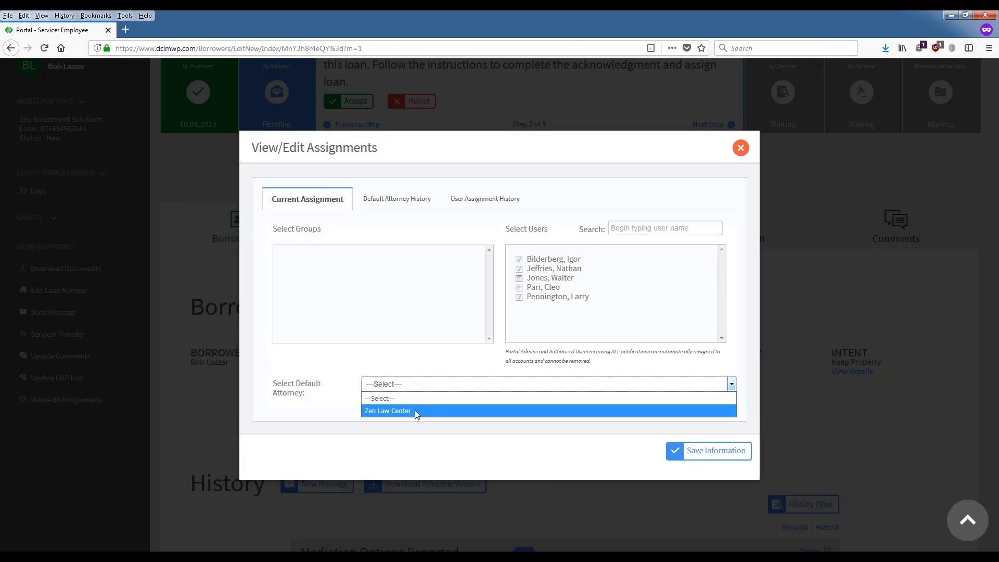
click(423, 385)
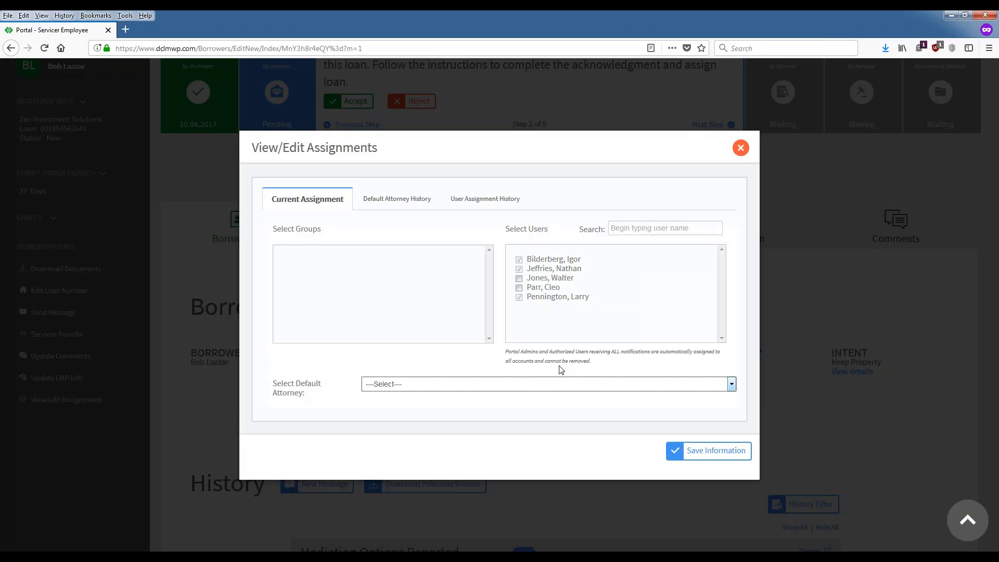
click(519, 288)
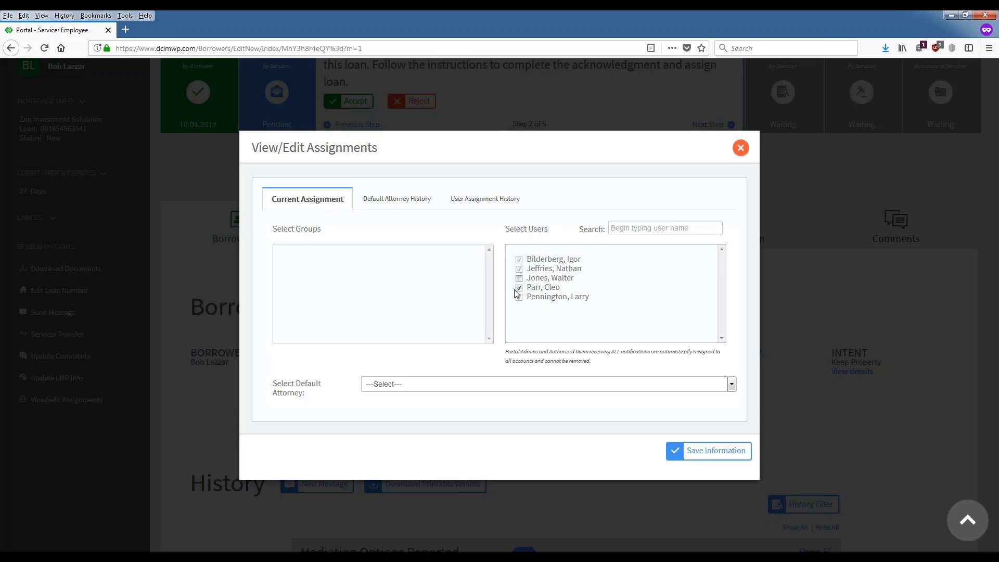
click(519, 279)
click(519, 278)
click(519, 288)
click(519, 278)
click(519, 279)
Step: Close the assignments dialog discarding changes, then dismiss the resubmitted account notice
click(740, 148)
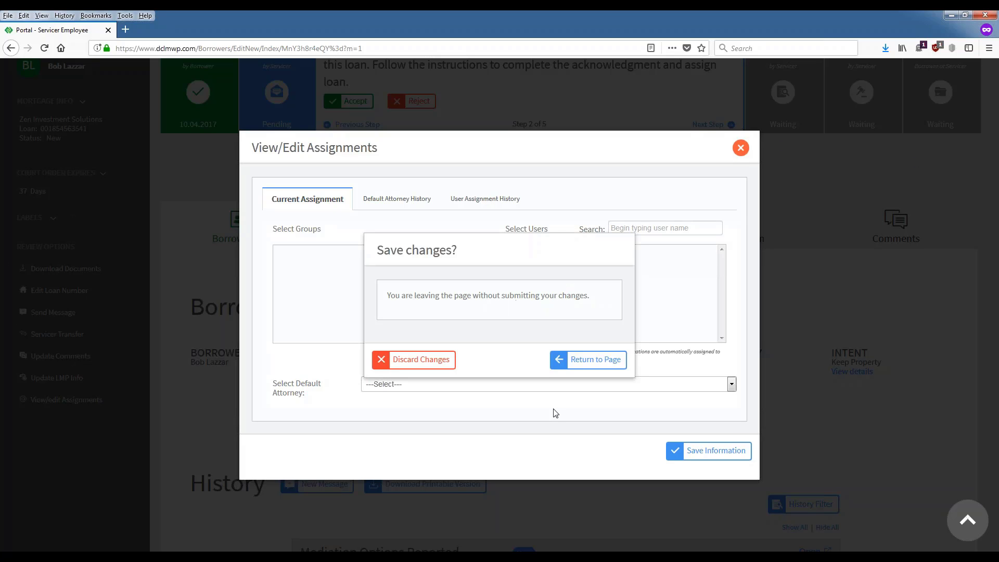
click(423, 365)
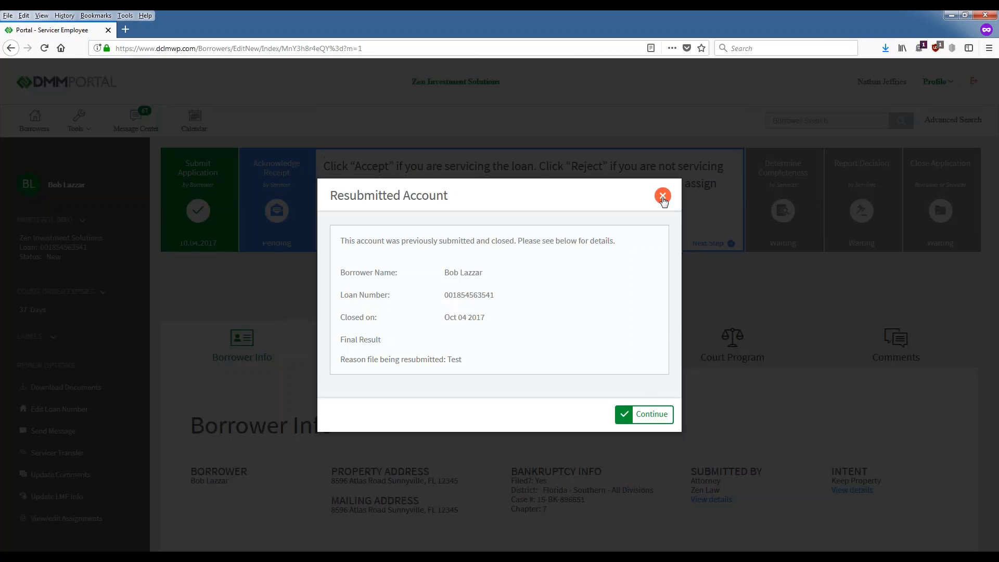
click(660, 196)
scroll(660, 196, down, 3)
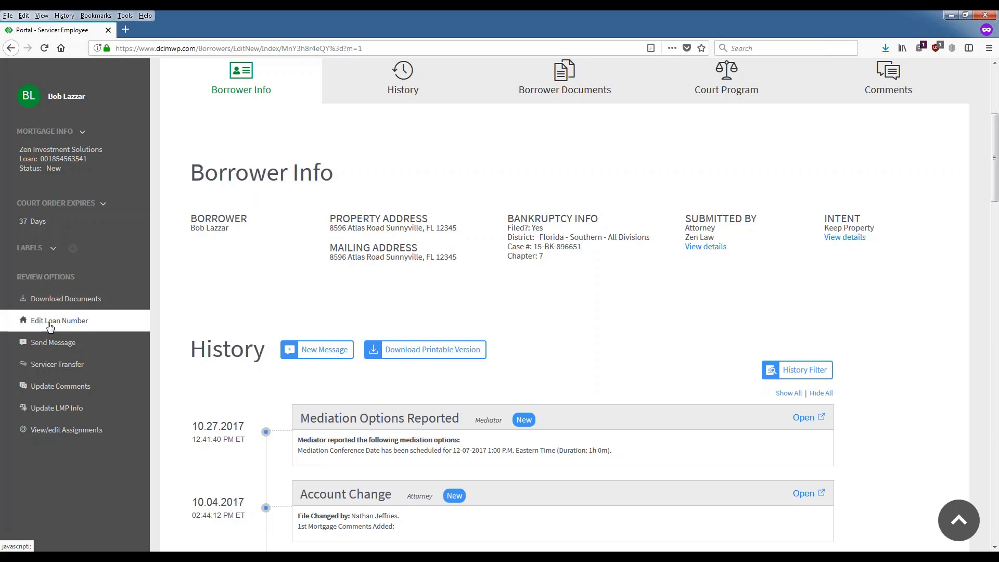
click(86, 326)
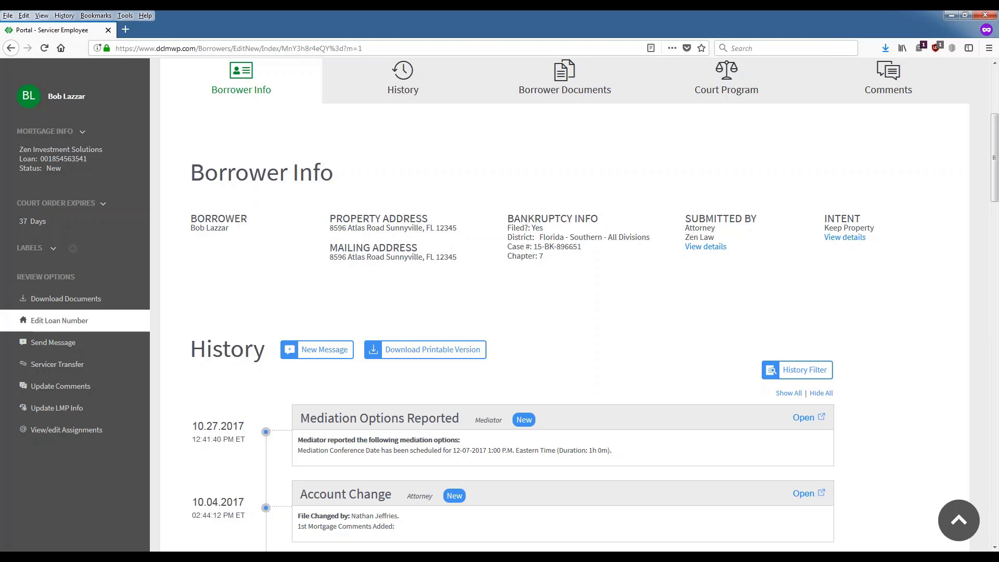
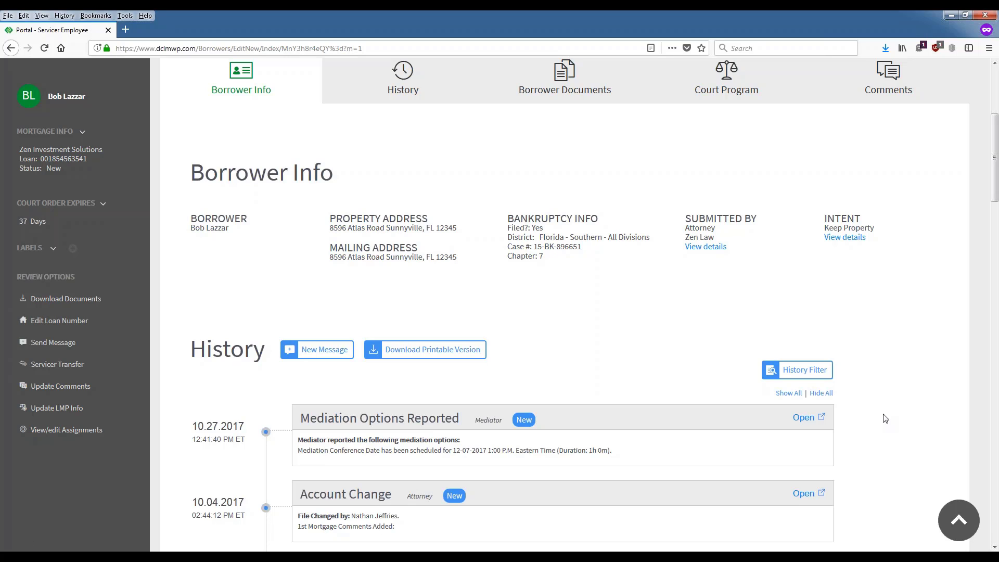
Step: Scroll back to the top of the borrower's loan page and show the Tools dropdown
drag(767, 390, 642, 312)
click(616, 285)
scroll(568, 290, down, 5)
scroll(601, 429, up, 4)
scroll(511, 171, up, 3)
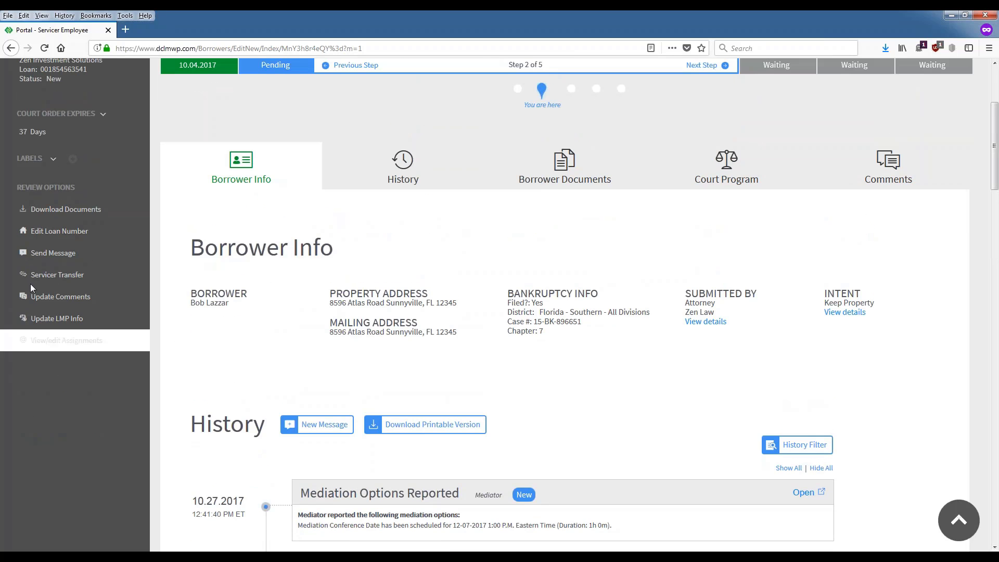
scroll(667, 539, up, 2)
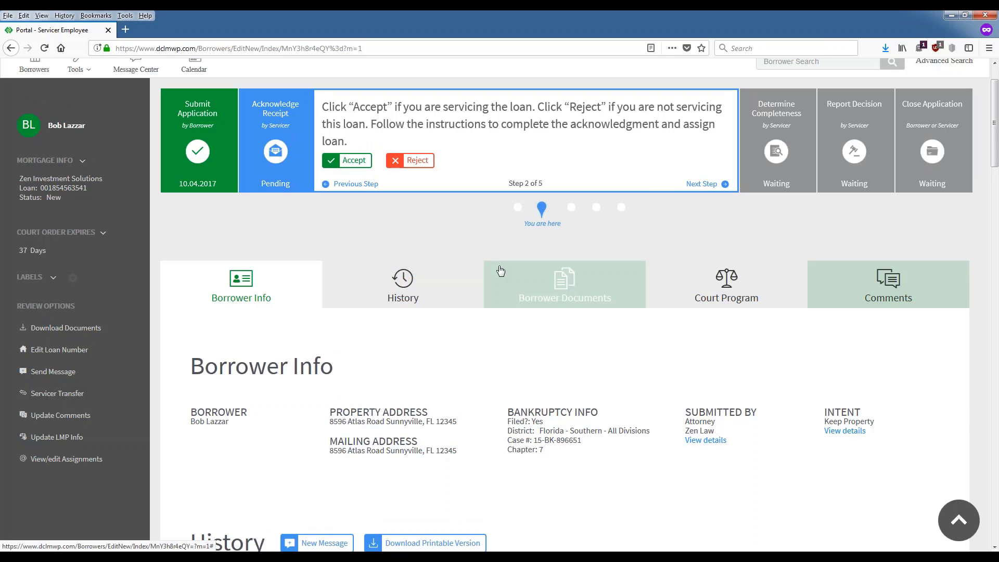
scroll(205, 296, up, 1)
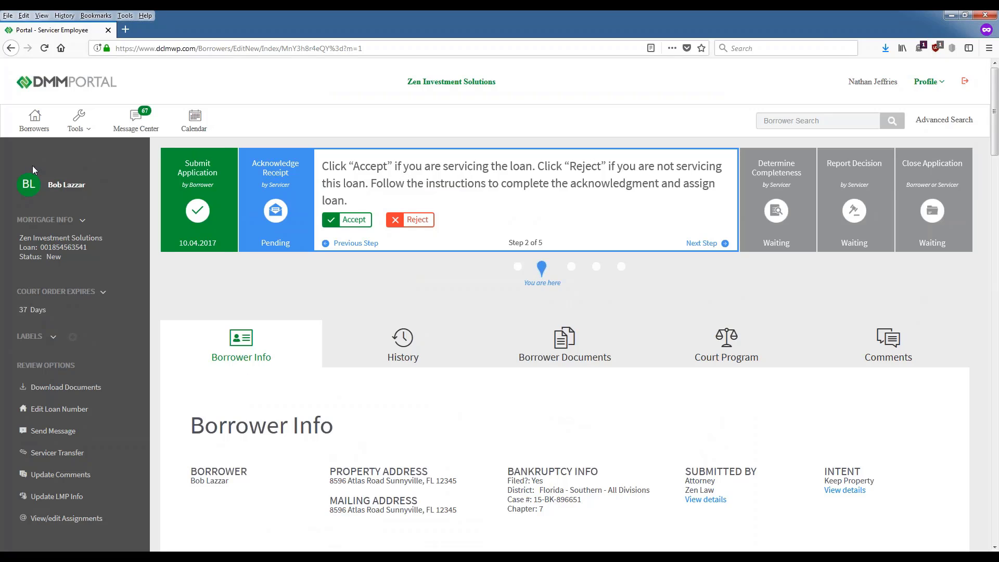
click(78, 121)
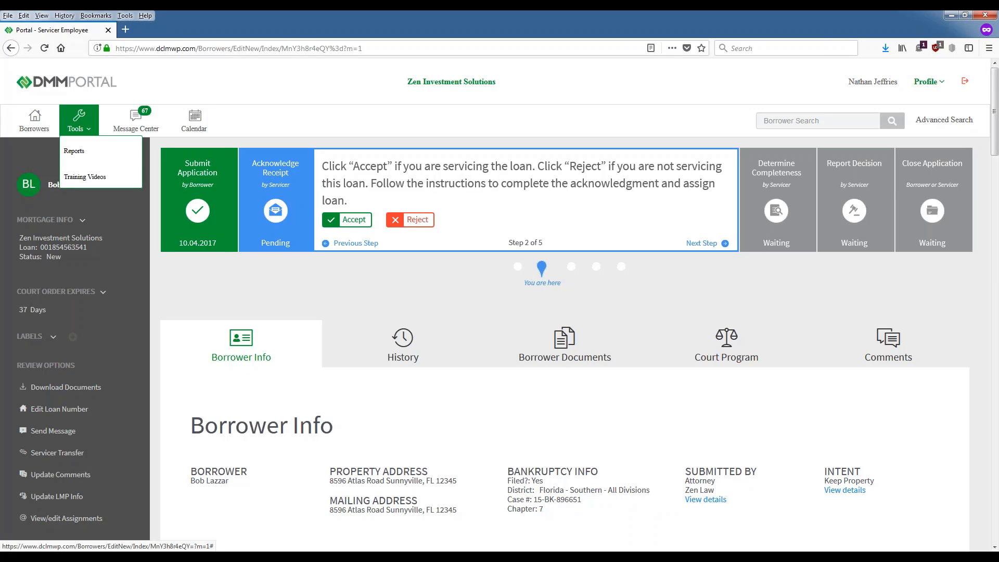
Step: On the Reports page, set the New Submissions report to run from 11/01/2017 to 11/22/2017
click(101, 154)
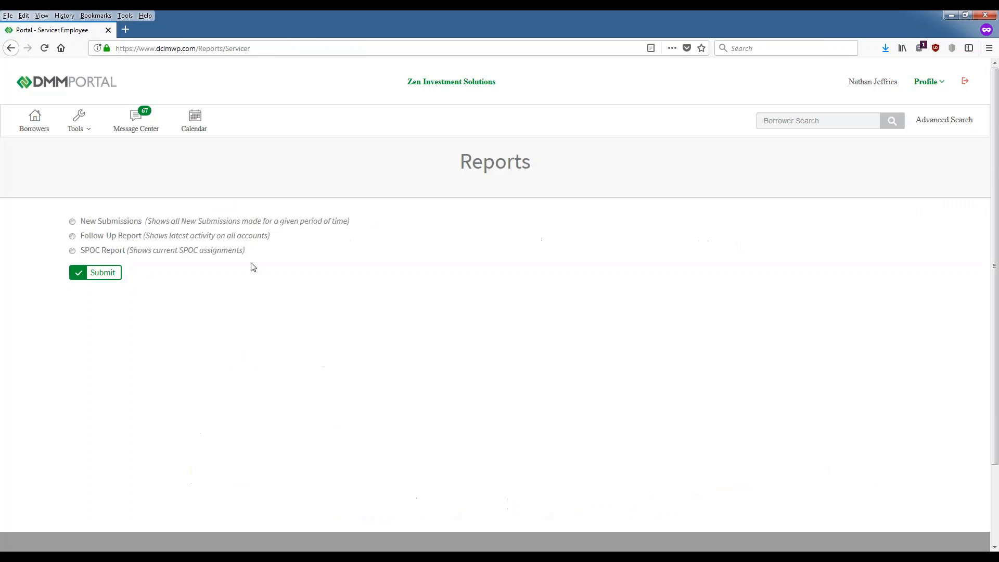
click(72, 221)
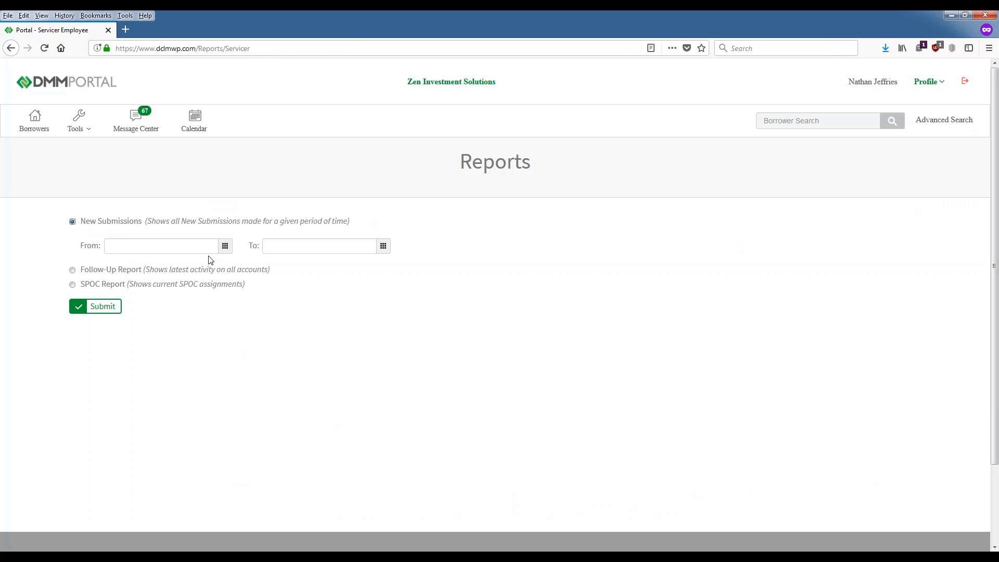
click(225, 246)
click(160, 296)
click(383, 246)
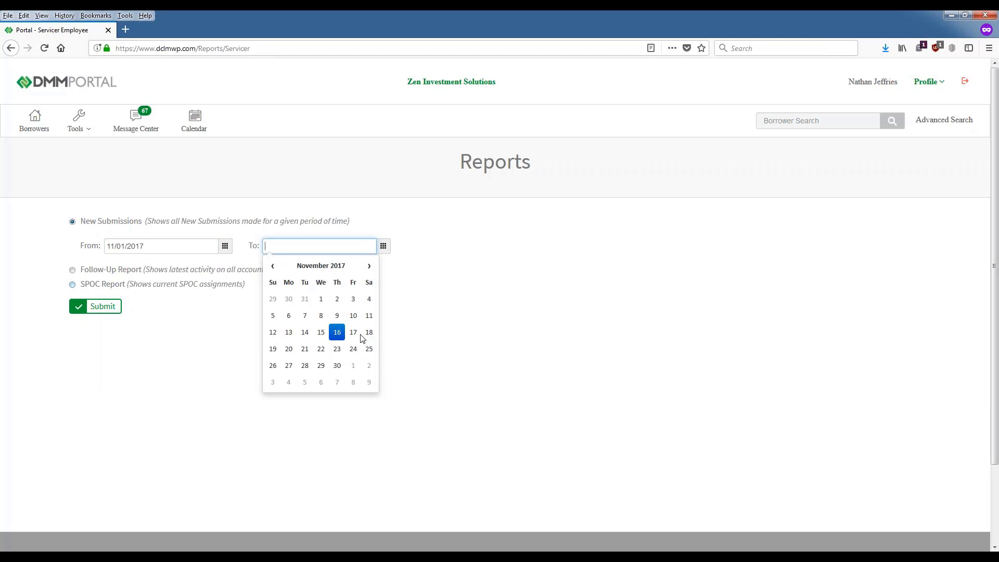
click(321, 348)
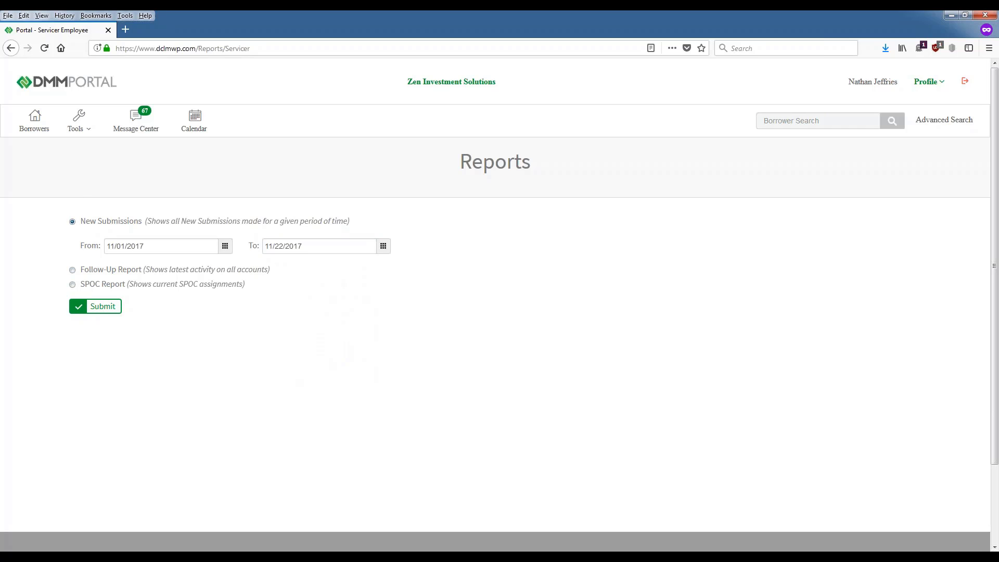
Step: Switch to the Follow-Up Report, including only Doc Review Complete accounts
click(73, 270)
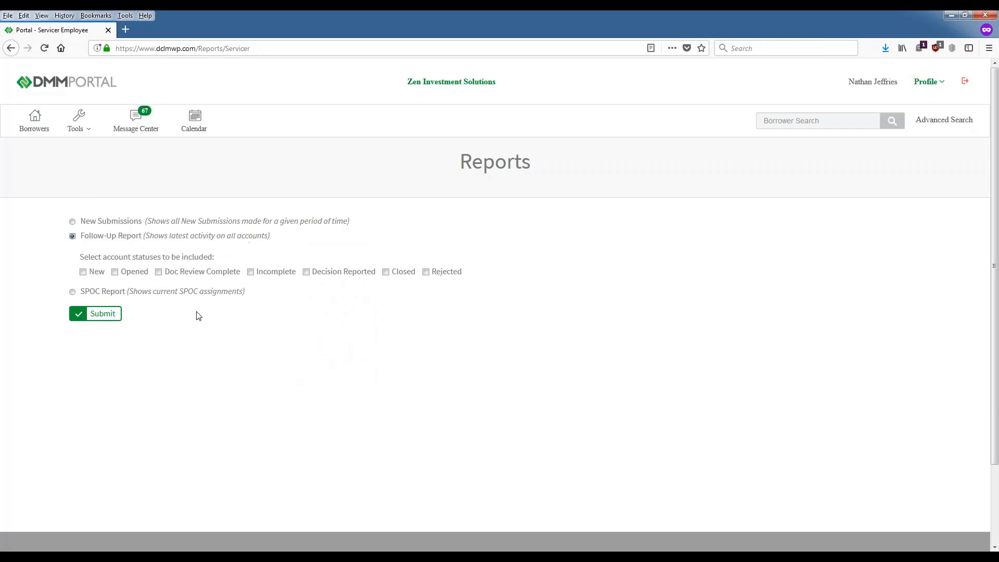
click(83, 272)
click(115, 271)
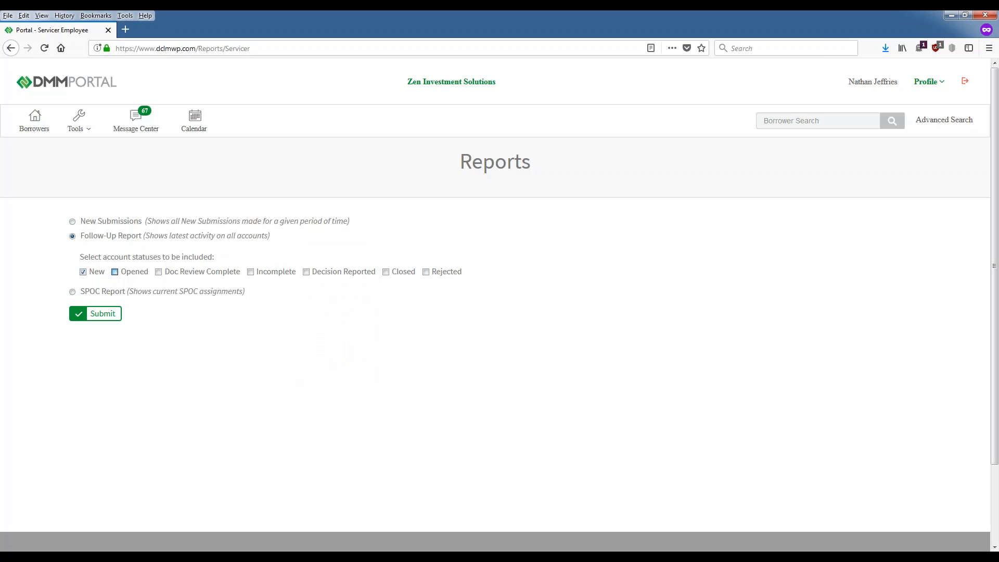
click(158, 272)
click(251, 272)
click(83, 271)
key(Tab)
key(space)
key(Tab)
key(Tab)
key(space)
click(78, 121)
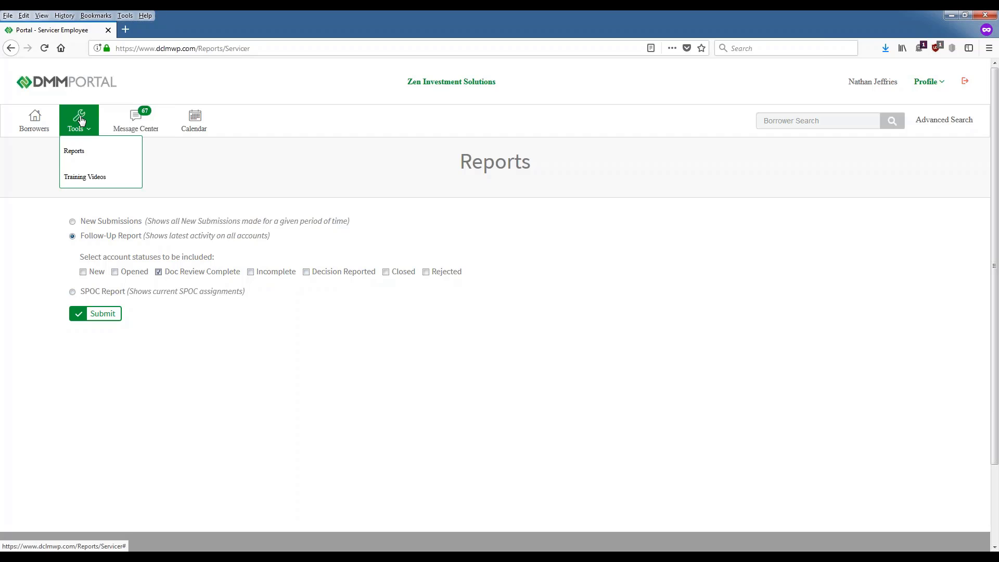
Step: Go to the Training Videos page and read the Servicer Portal Training entry
click(112, 182)
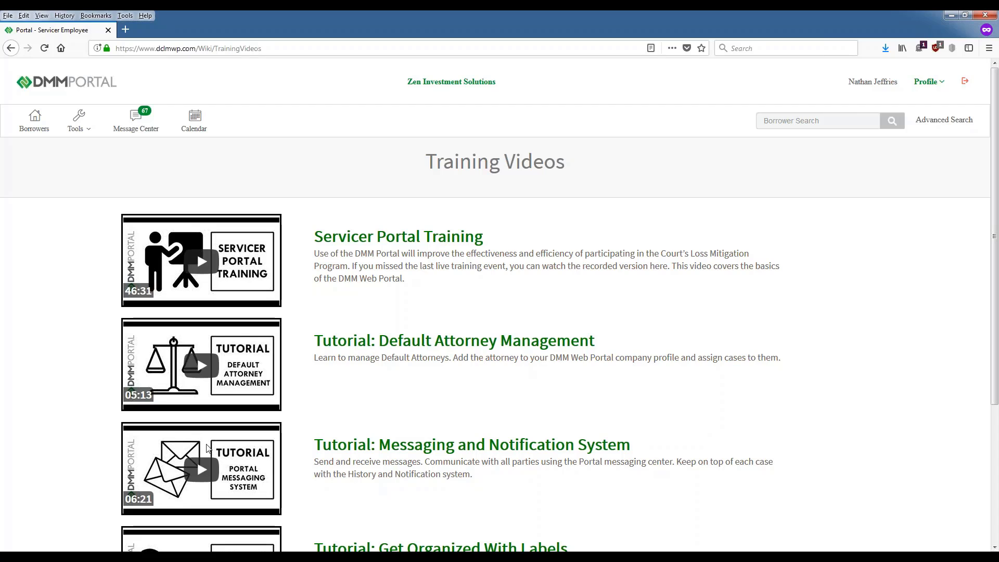
double_click(387, 221)
click(323, 191)
scroll(124, 227, down, 2)
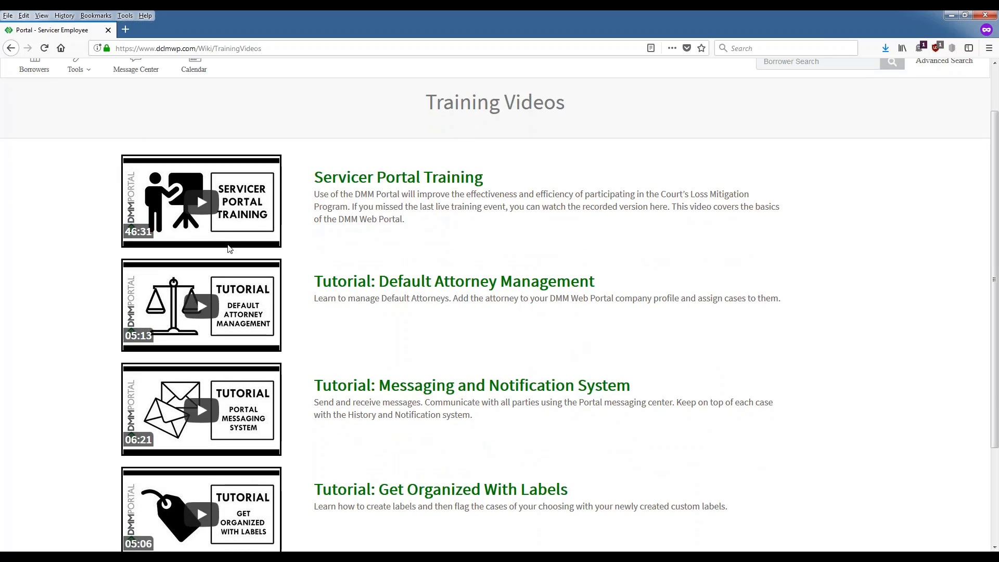
scroll(524, 158, down, 4)
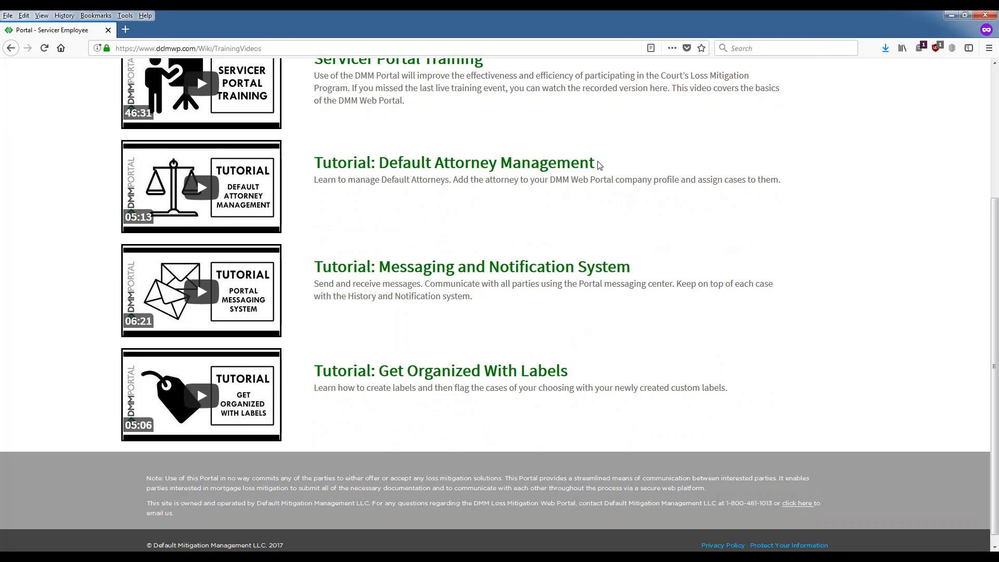
Step: Review the Default Attorney Management tutorial title and description
drag(598, 164, 313, 163)
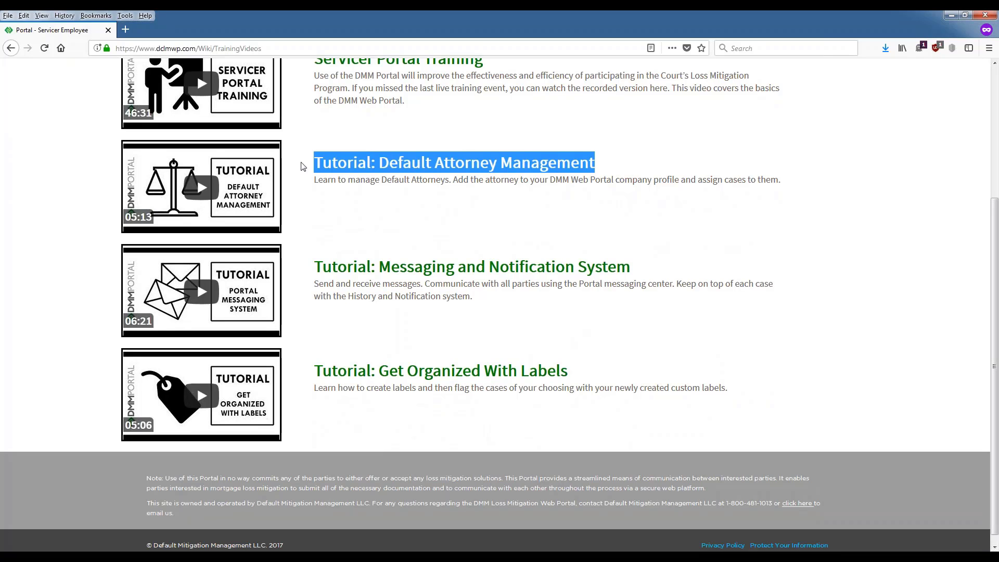
click(614, 238)
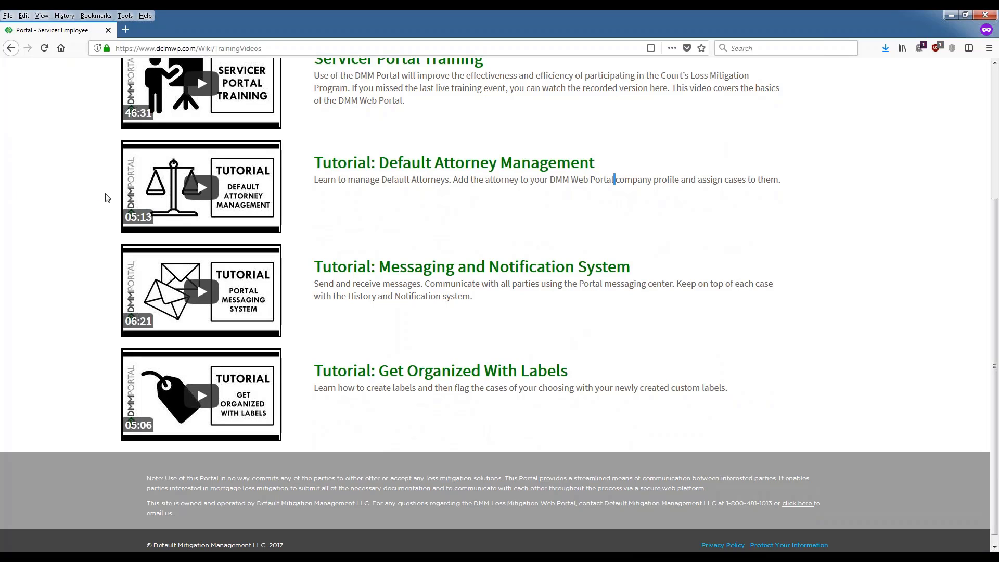
scroll(181, 179, up, 2)
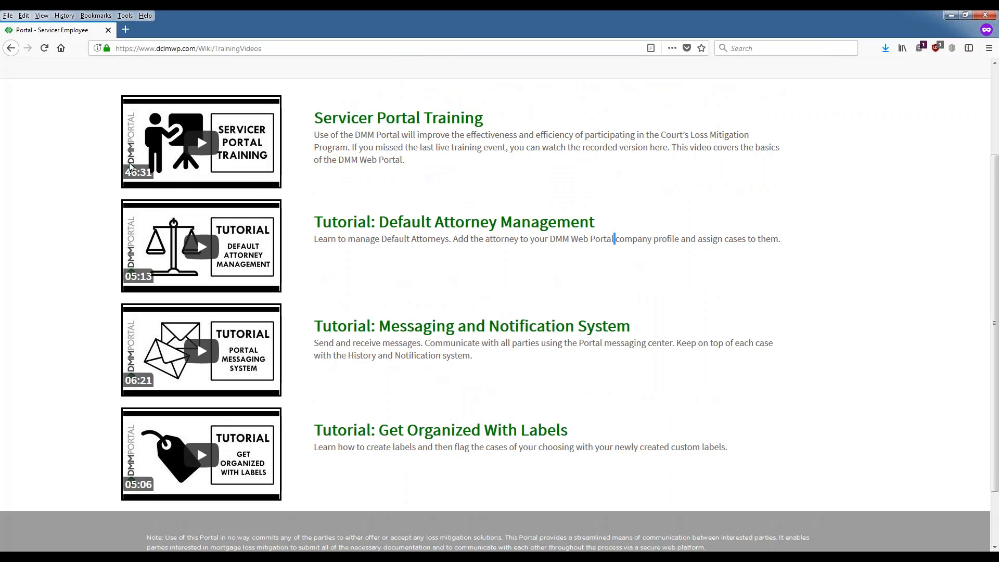
scroll(150, 281, down, 2)
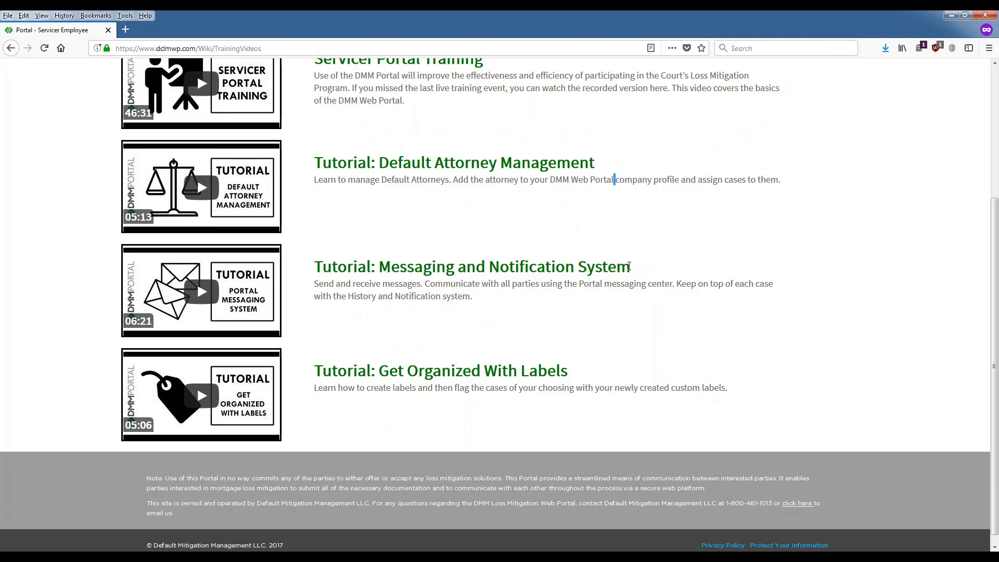
Step: Read the Messaging and Notification System and Get Organized With Labels tutorial entries
drag(636, 264, 316, 260)
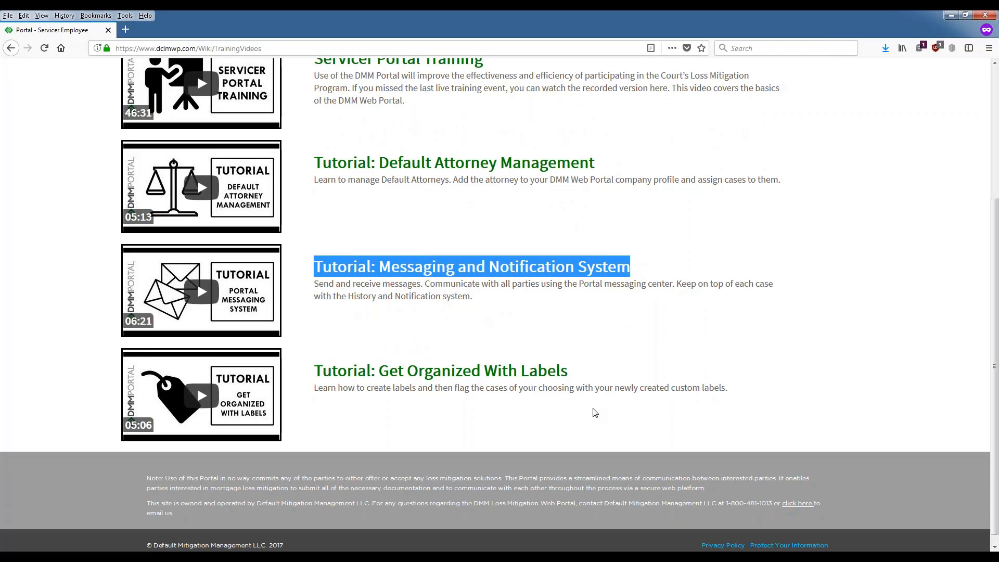
drag(573, 370, 313, 370)
click(436, 419)
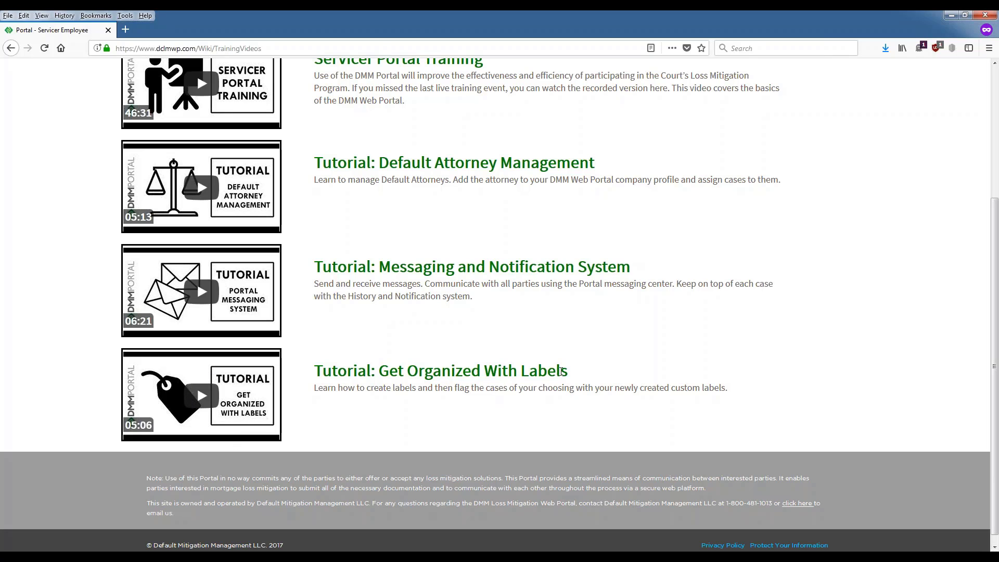
drag(565, 370, 313, 370)
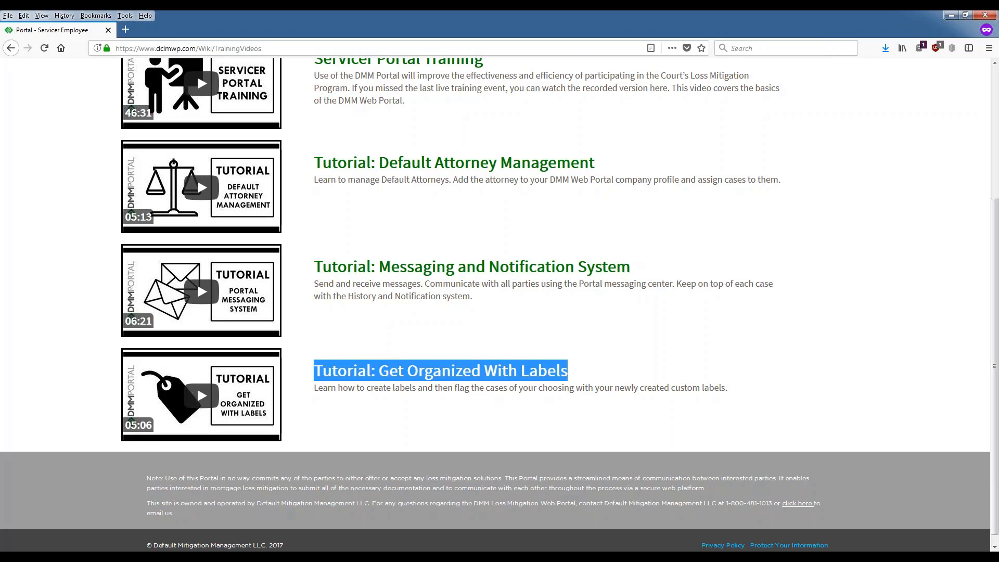
double_click(443, 388)
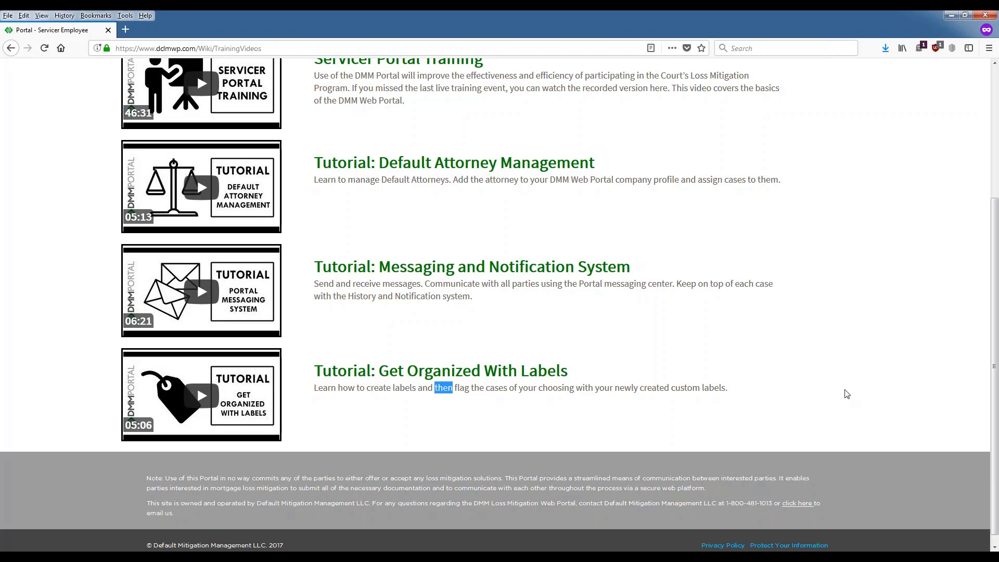
scroll(847, 394, up, 3)
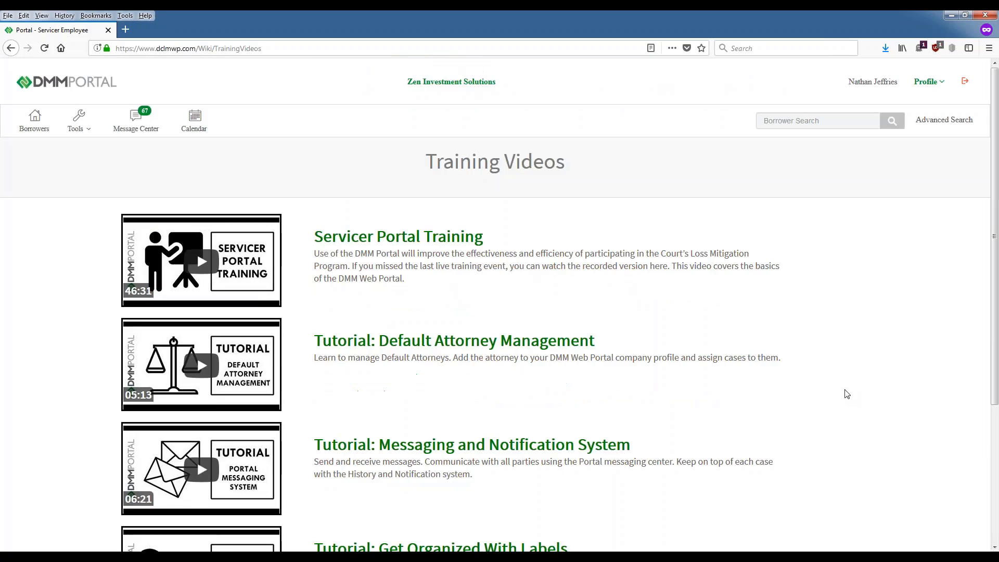
scroll(469, 212, down, 3)
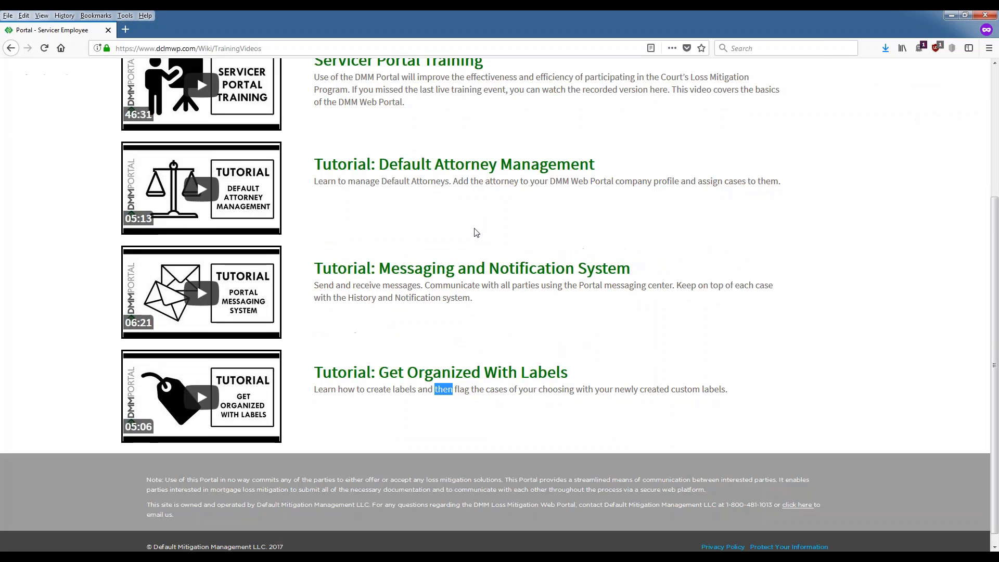
scroll(342, 442, up, 3)
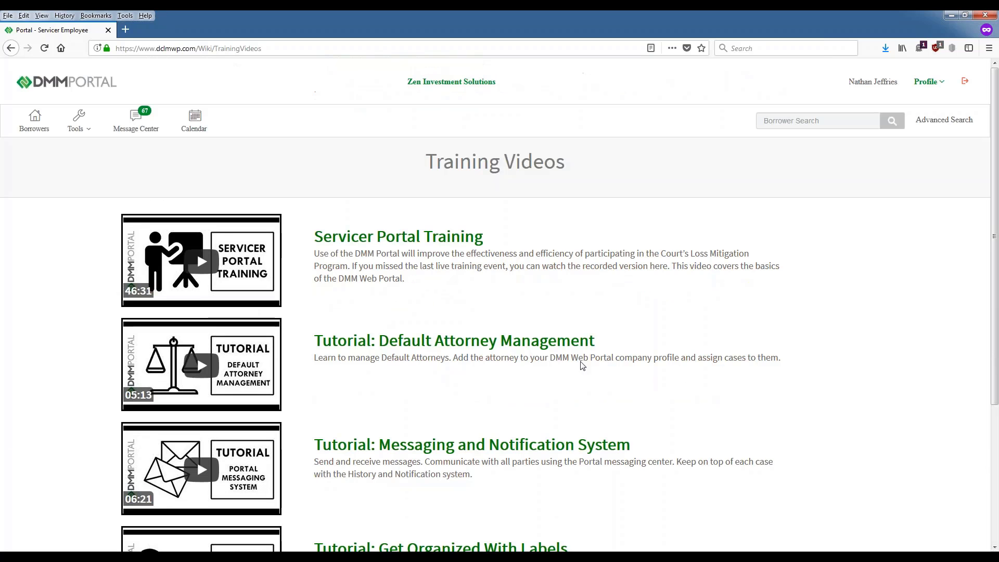
scroll(312, 307, down, 3)
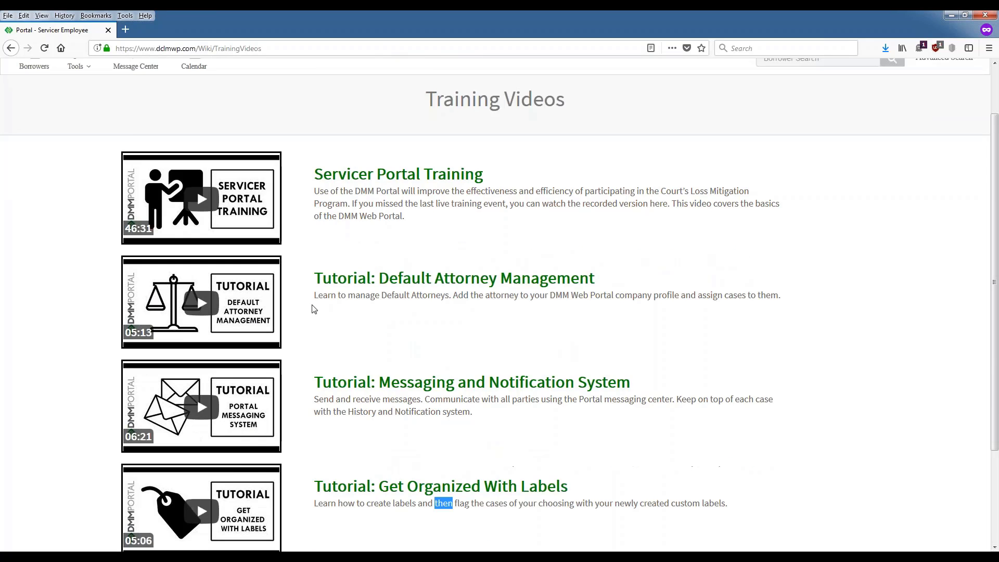
scroll(312, 307, up, 3)
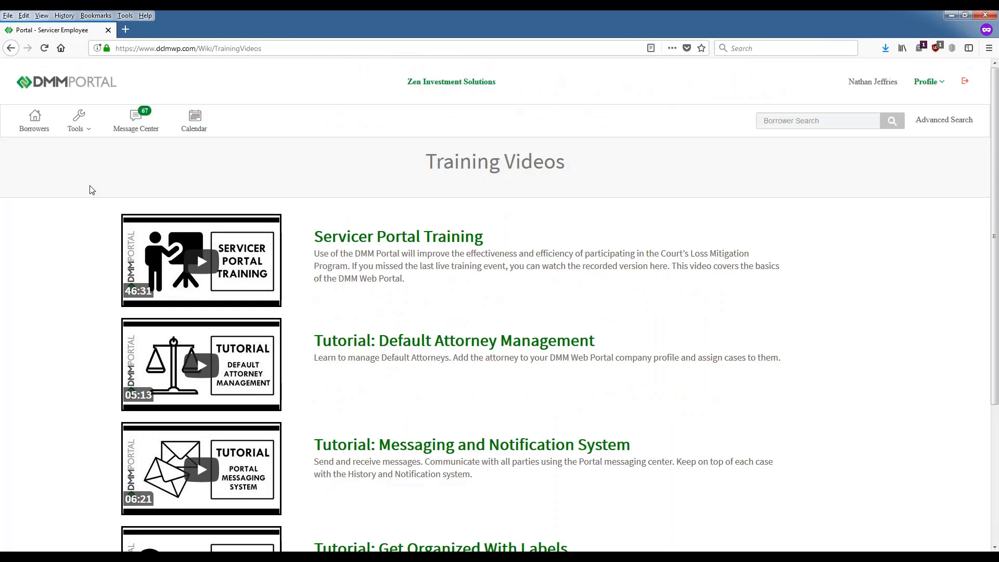
scroll(306, 362, down, 3)
scroll(486, 411, up, 3)
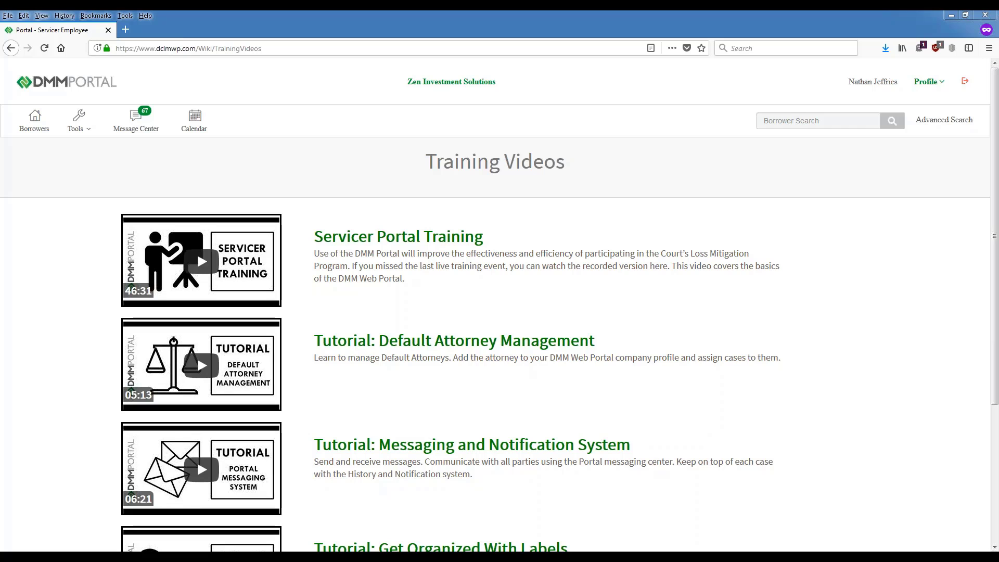
scroll(996, 185, down, 2)
scroll(997, 186, down, 4)
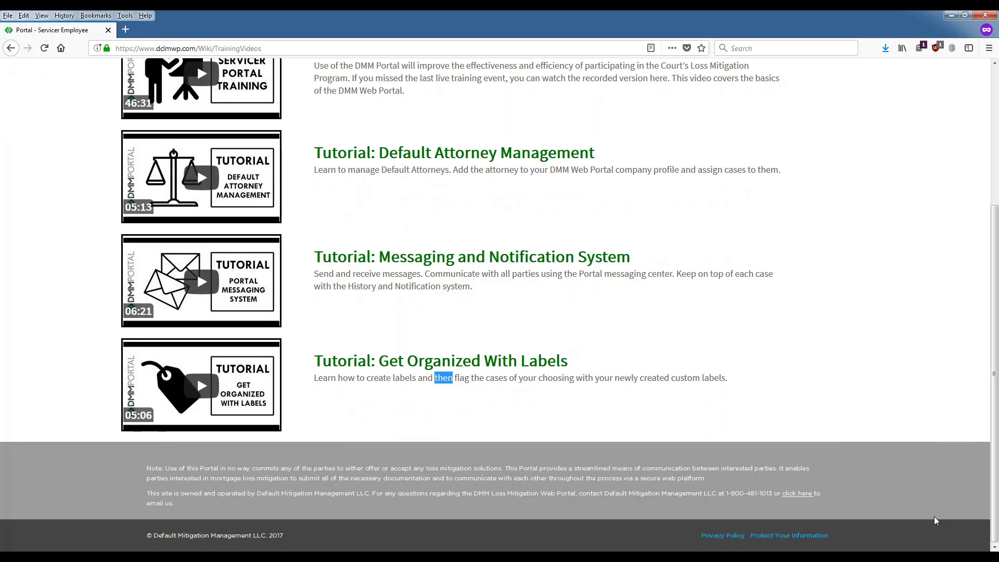
drag(724, 498, 774, 493)
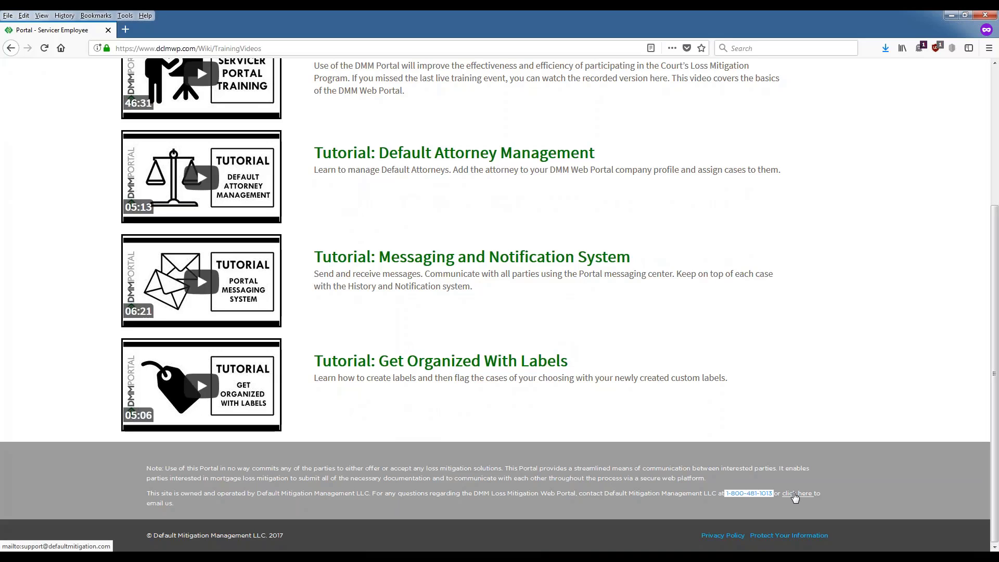